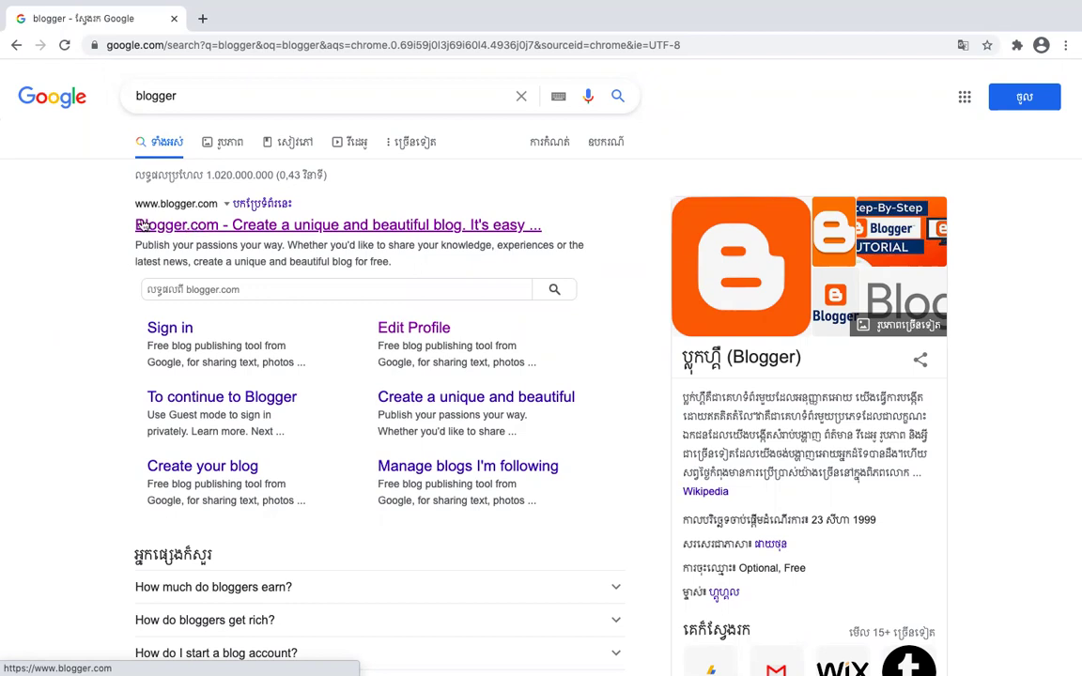
# Open the Blogger site from the search results and choose the second listed Google account to sign in
pyautogui.click(192, 227)
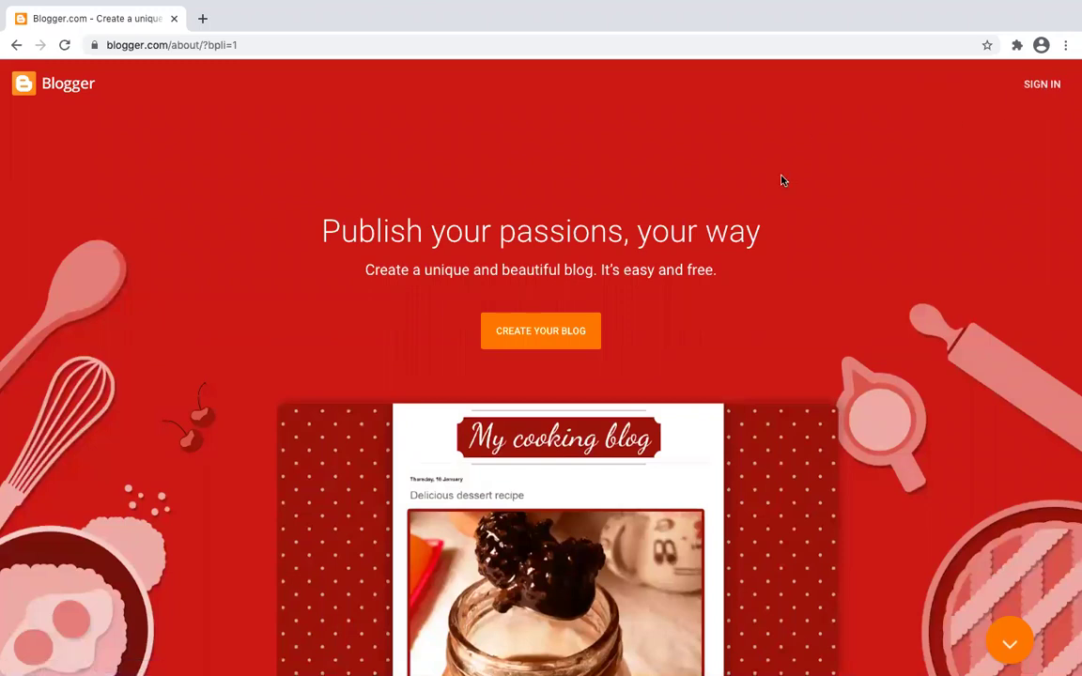
pyautogui.click(1043, 88)
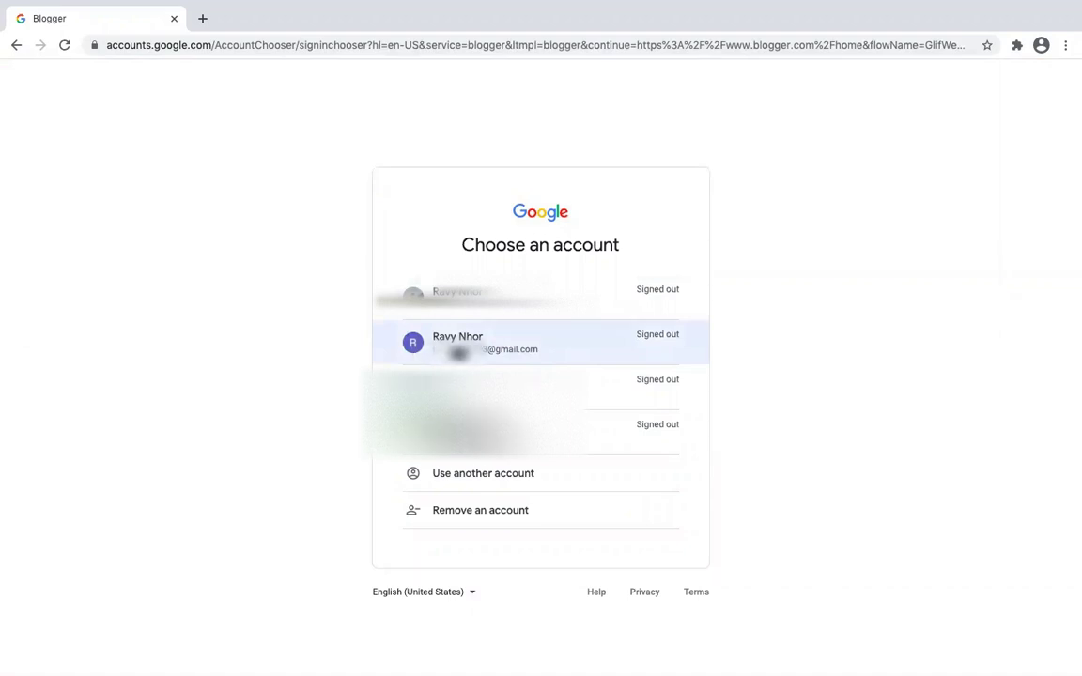
pyautogui.click(447, 350)
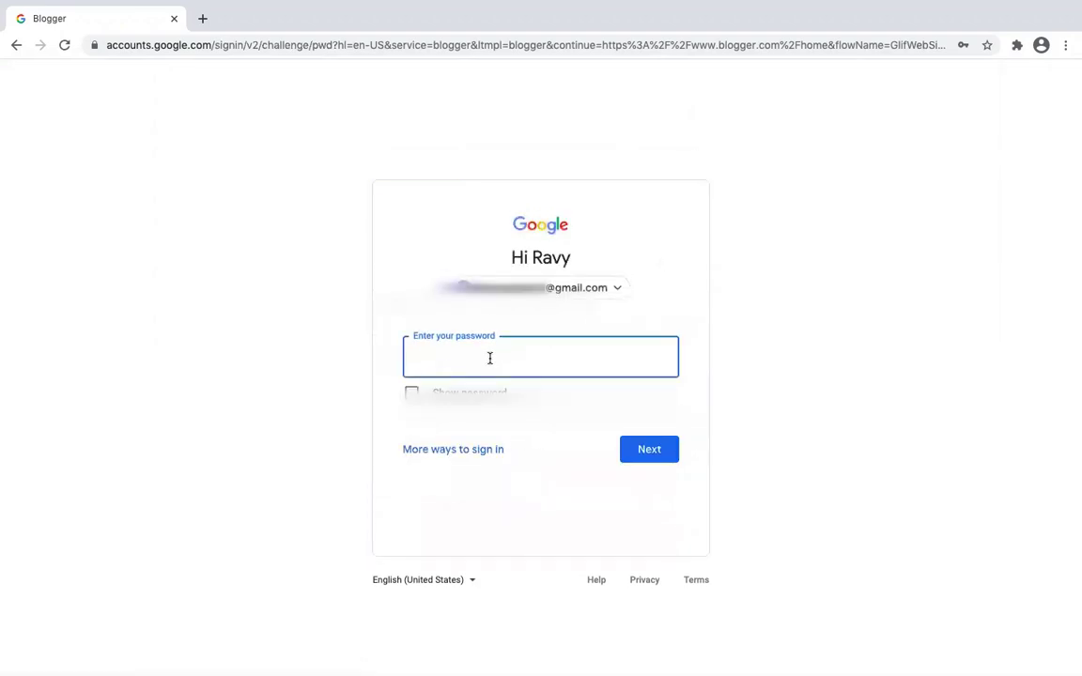
# Enter the Google account password and sign in to the Blogger dashboard
pyautogui.click(489, 358)
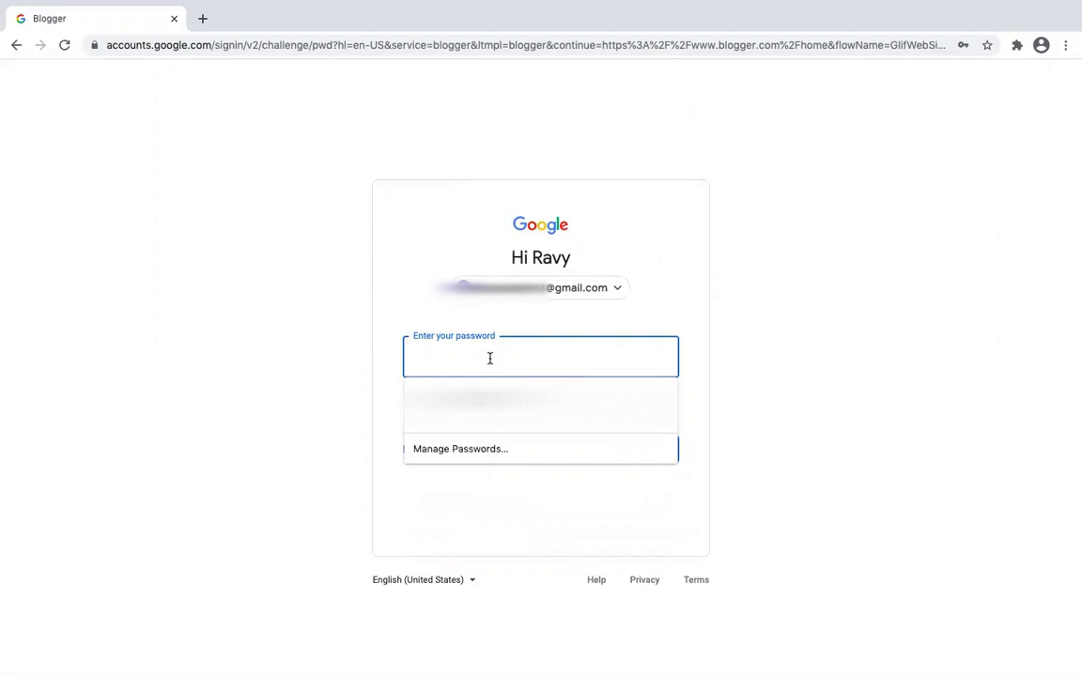
pyautogui.write('***')
pyautogui.press('BackSpace')
pyautogui.write('****')
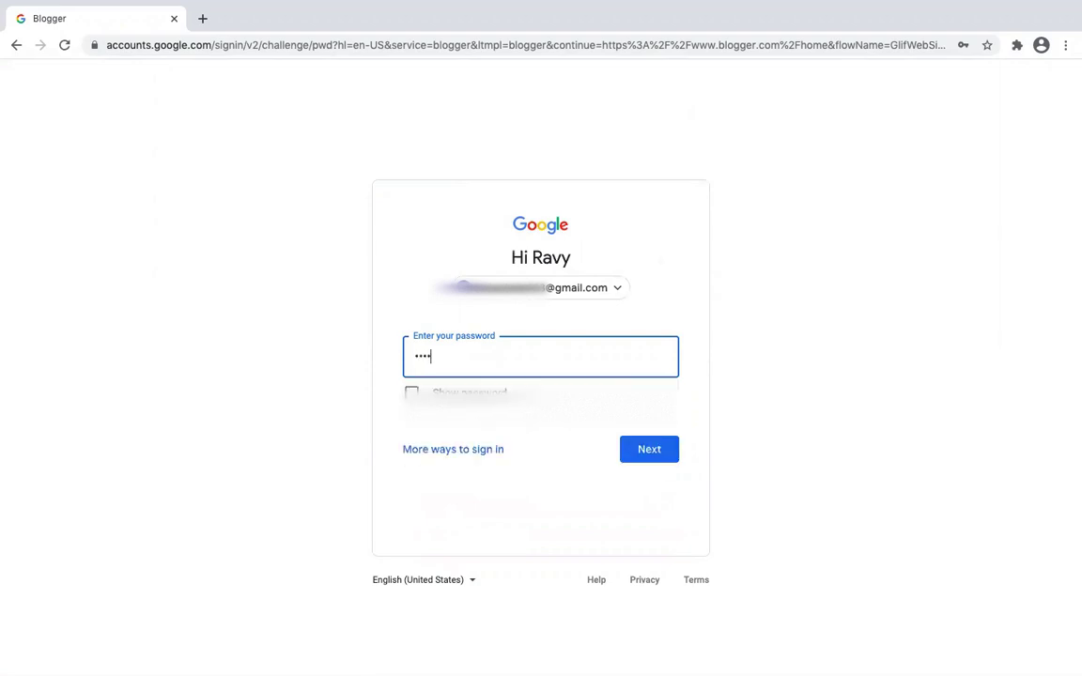
pyautogui.write('**')
pyautogui.press('BackSpace')
pyautogui.press('BackSpace')
pyautogui.press('BackSpace')
pyautogui.press('BackSpace')
pyautogui.press('BackSpace')
pyautogui.press('BackSpace')
pyautogui.press('BackSpace')
pyautogui.write('********')
pyautogui.press('Return')
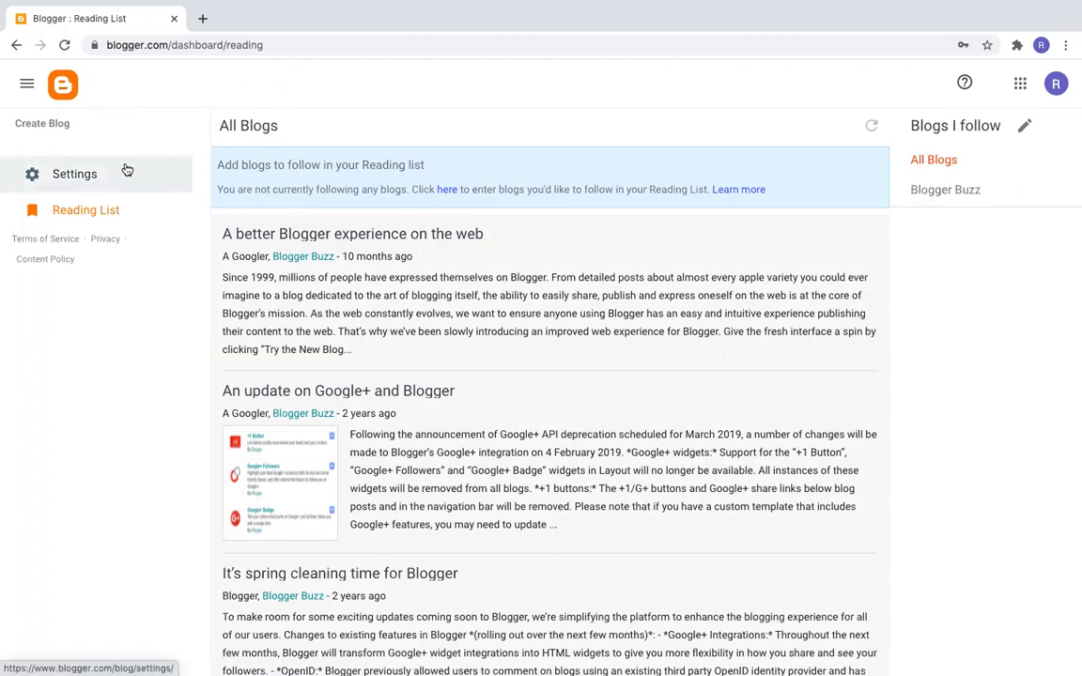
# Start creating a blog and title it with "Mr." followed by the owner's first name
pyautogui.click(52, 125)
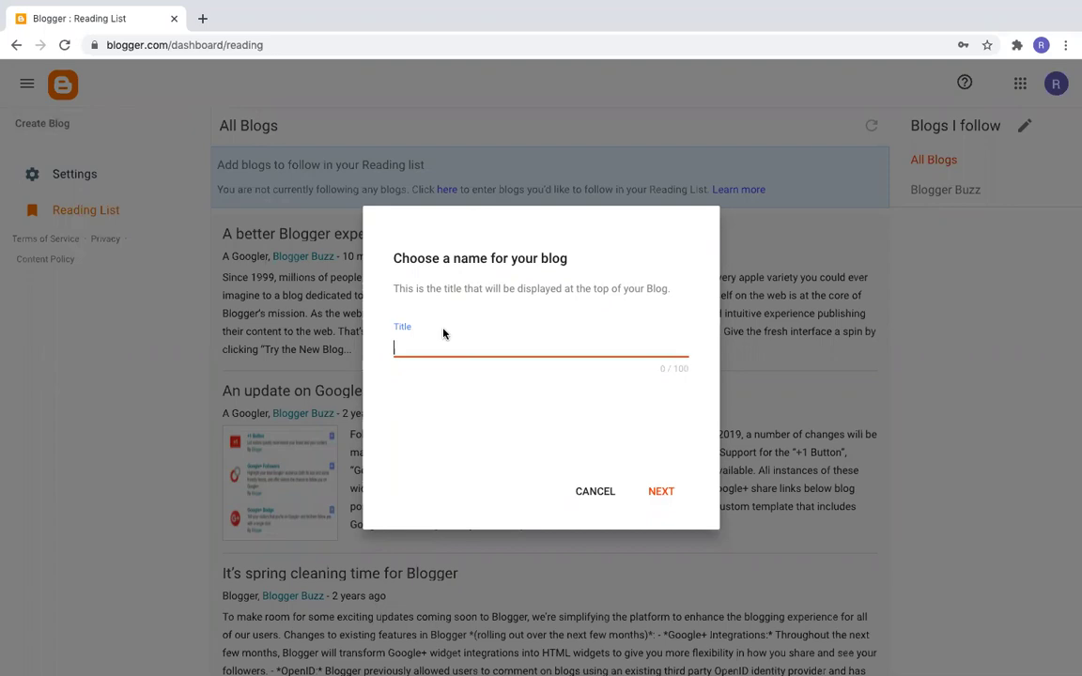
pyautogui.write('Nho')
pyautogui.press('BackSpace')
pyautogui.press('BackSpace')
pyautogui.press('BackSpace')
pyautogui.write('N')
pyautogui.press('BackSpace')
pyautogui.write('Mr. Ravy E')
pyautogui.press('BackSpace')
pyautogui.press('BackSpace')
pyautogui.click(661, 492)
# Set the blogspot address to "mr", the owner's first name and "englishsharing" without dots or spaces, and save the blog
pyautogui.click(459, 345)
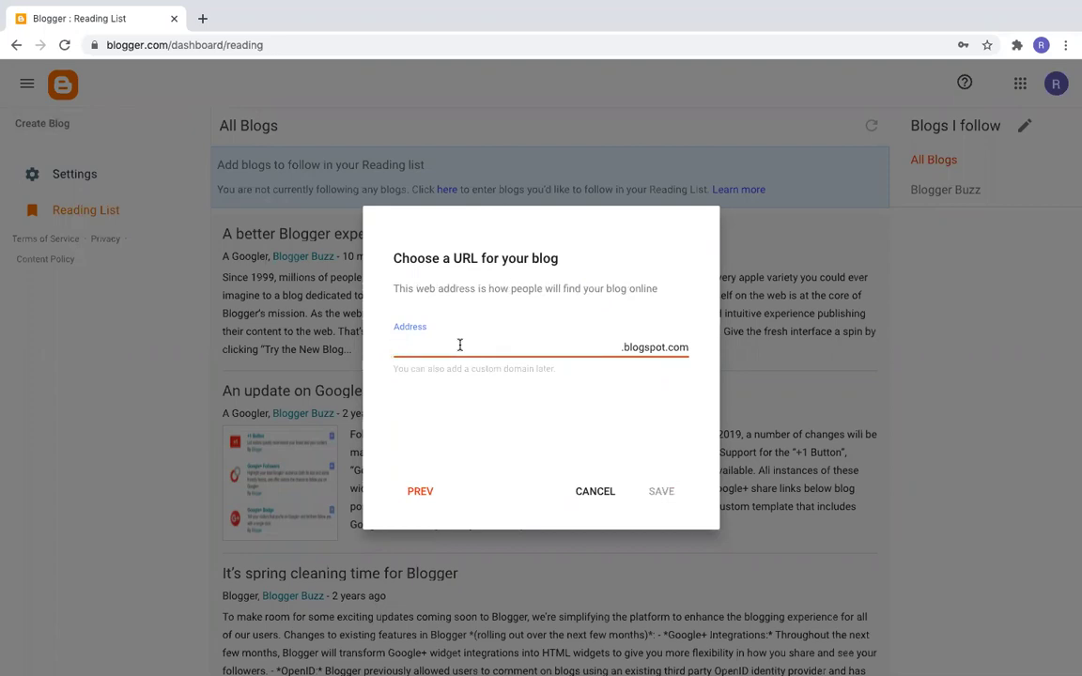
pyautogui.write('mr.ravy')
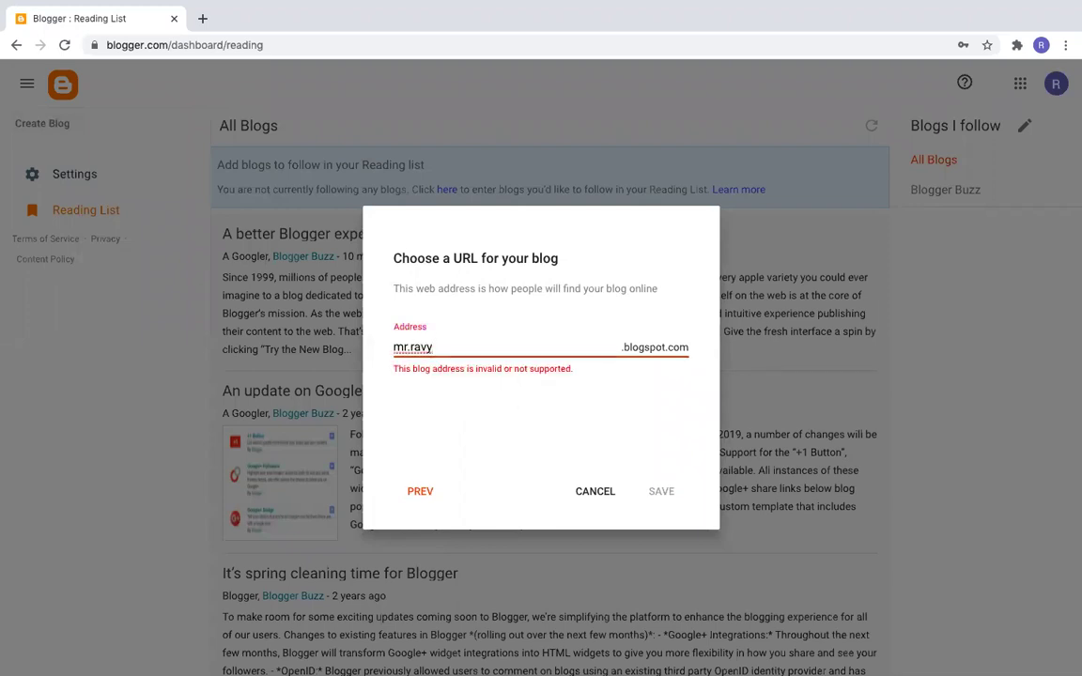
pyautogui.press('BackSpace')
pyautogui.press('BackSpace')
pyautogui.write('ravy')
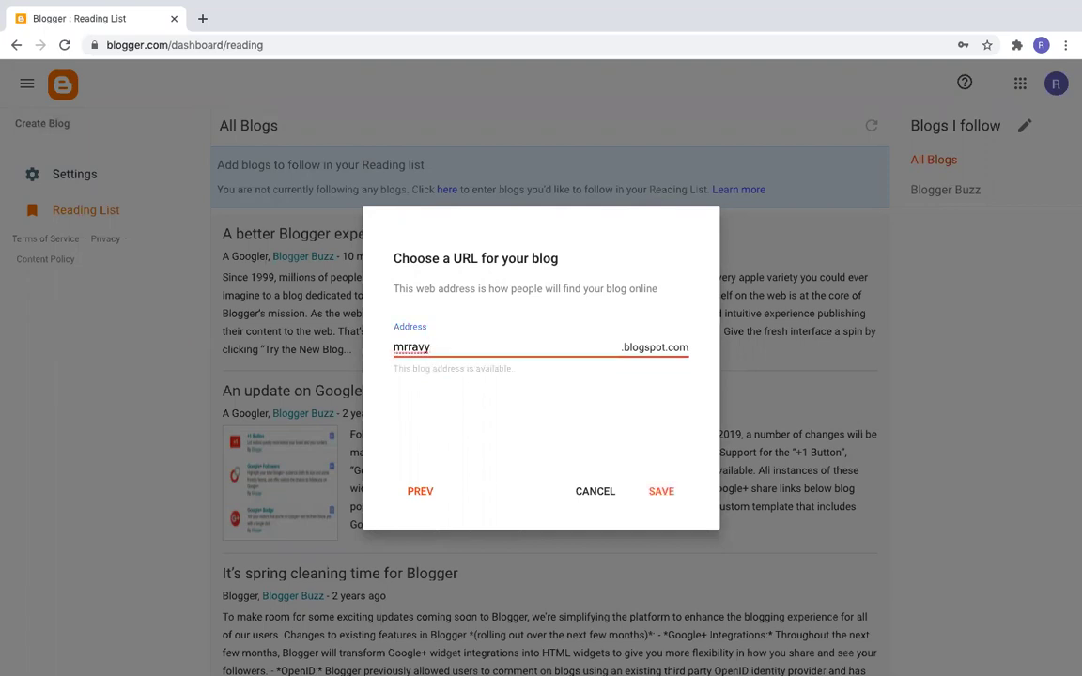
pyautogui.write('englishtutoring')
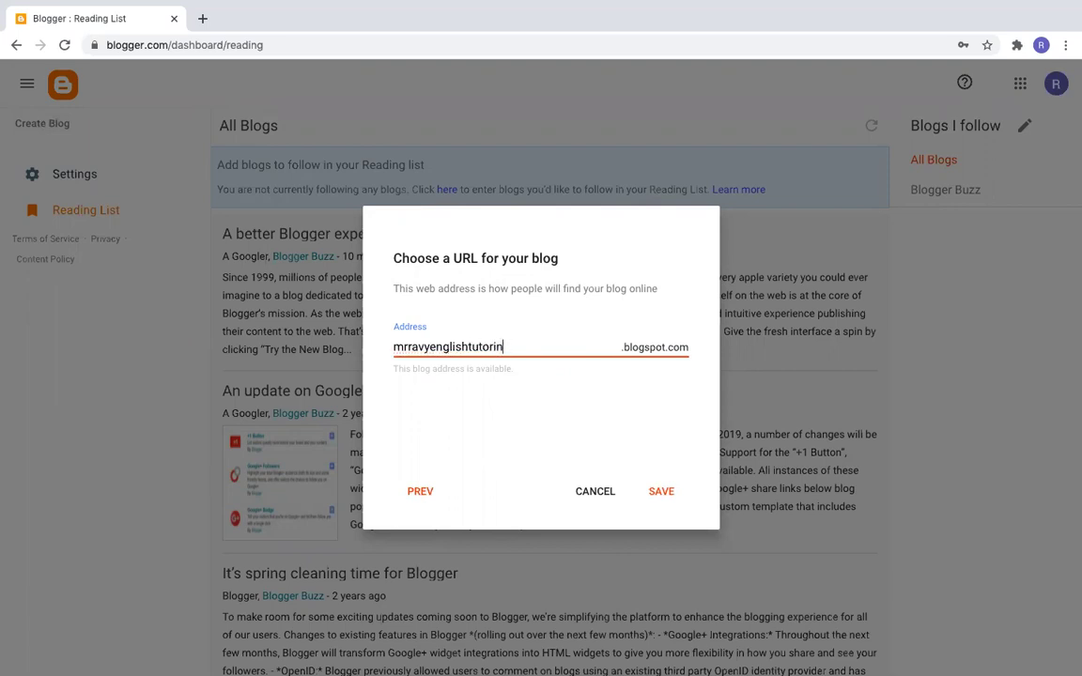
pyautogui.press('BackSpace')
pyautogui.press('BackSpace')
pyautogui.press('BackSpace')
pyautogui.press('BackSpace')
pyautogui.press('BackSpace')
pyautogui.write('sharing')
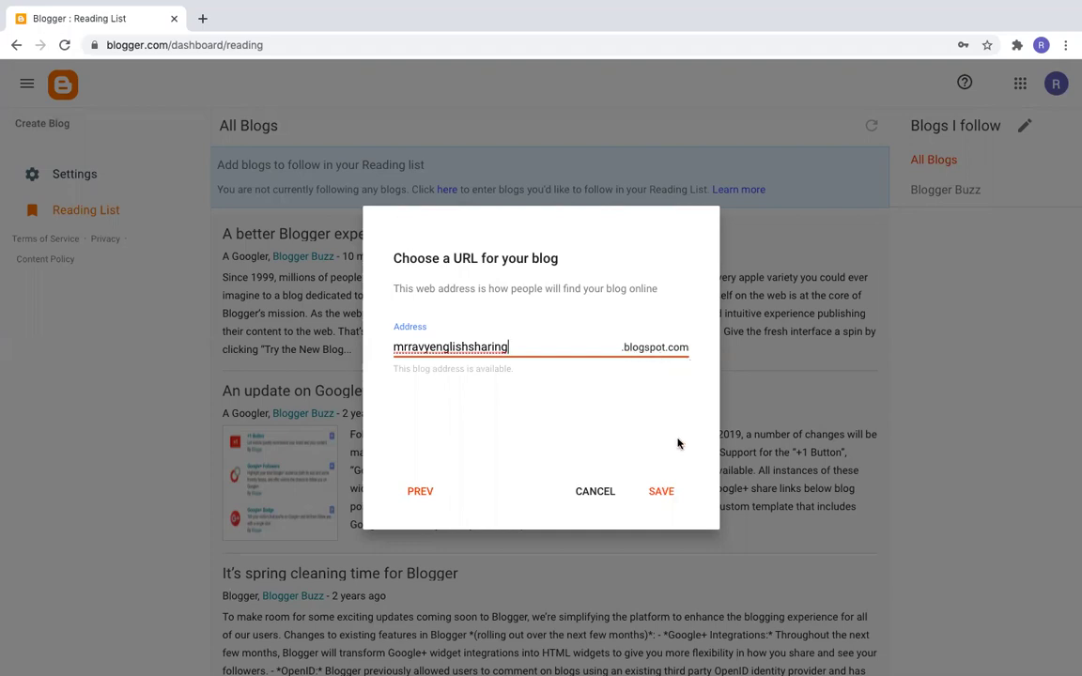
pyautogui.click(662, 493)
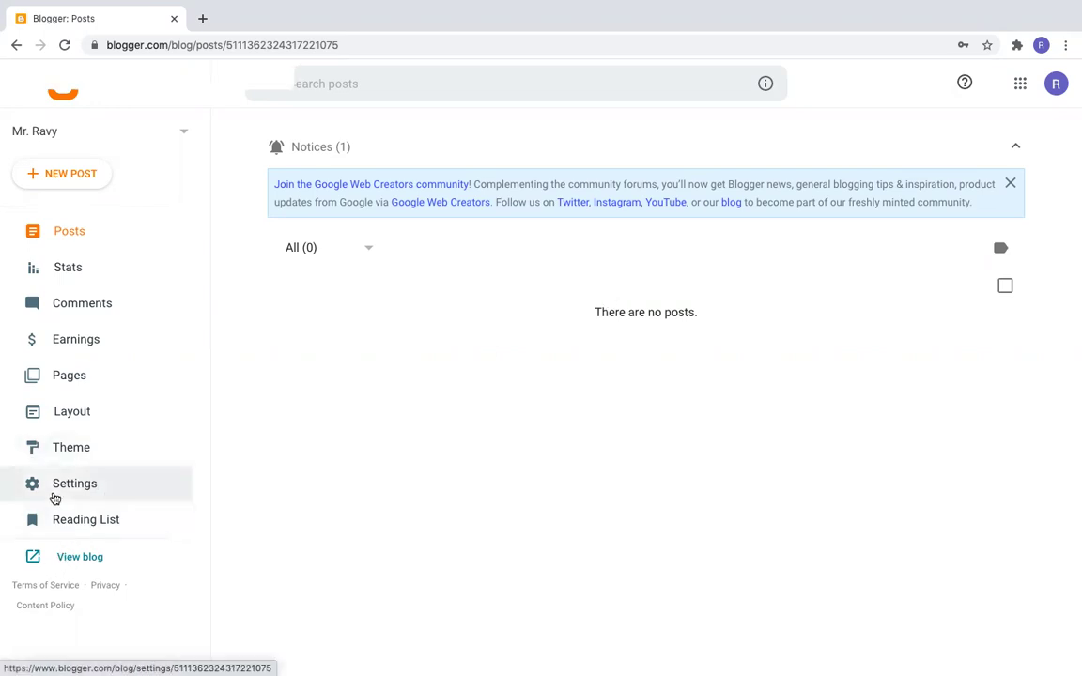
# View the published blog, close it, and examine the gadget sections of its layout
pyautogui.click(68, 559)
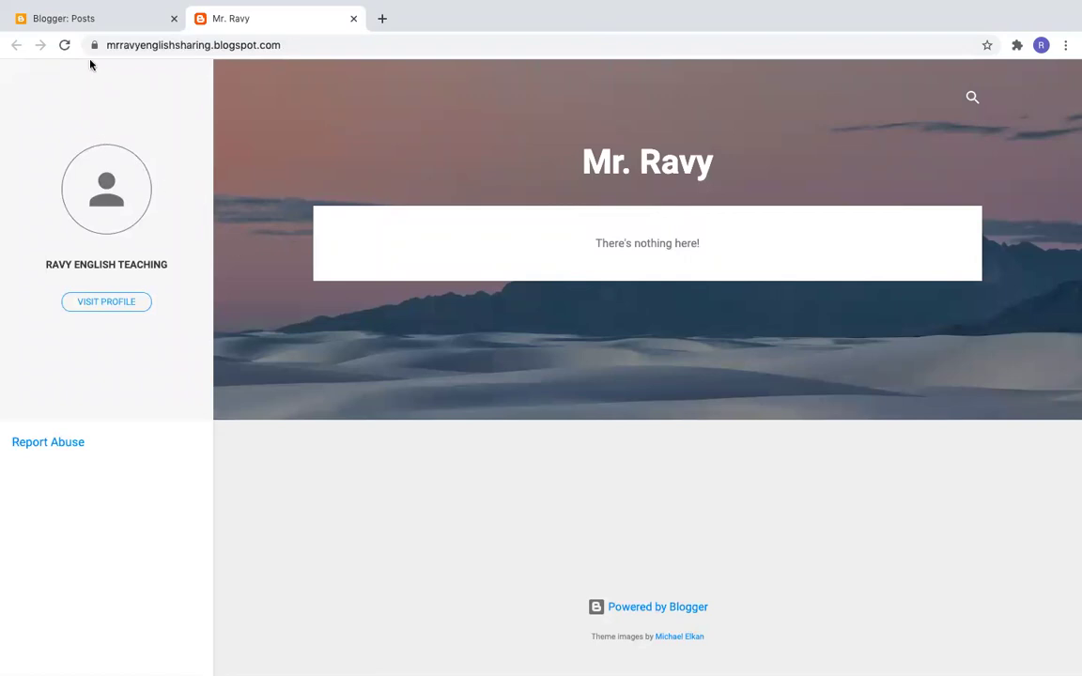
pyautogui.click(353, 20)
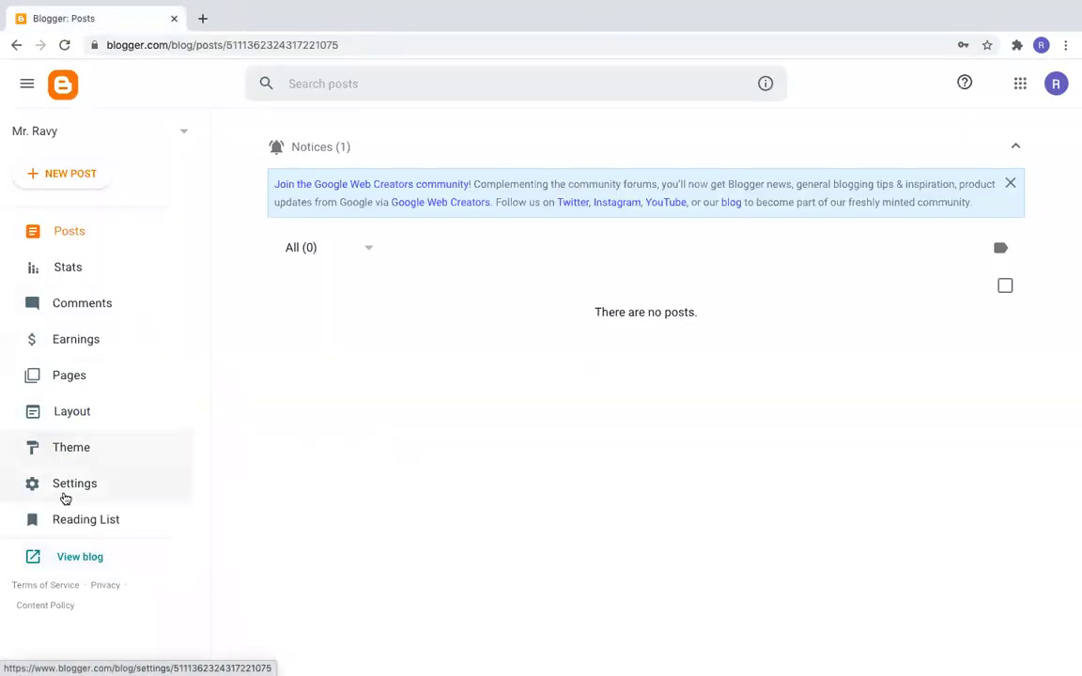
pyautogui.click(73, 413)
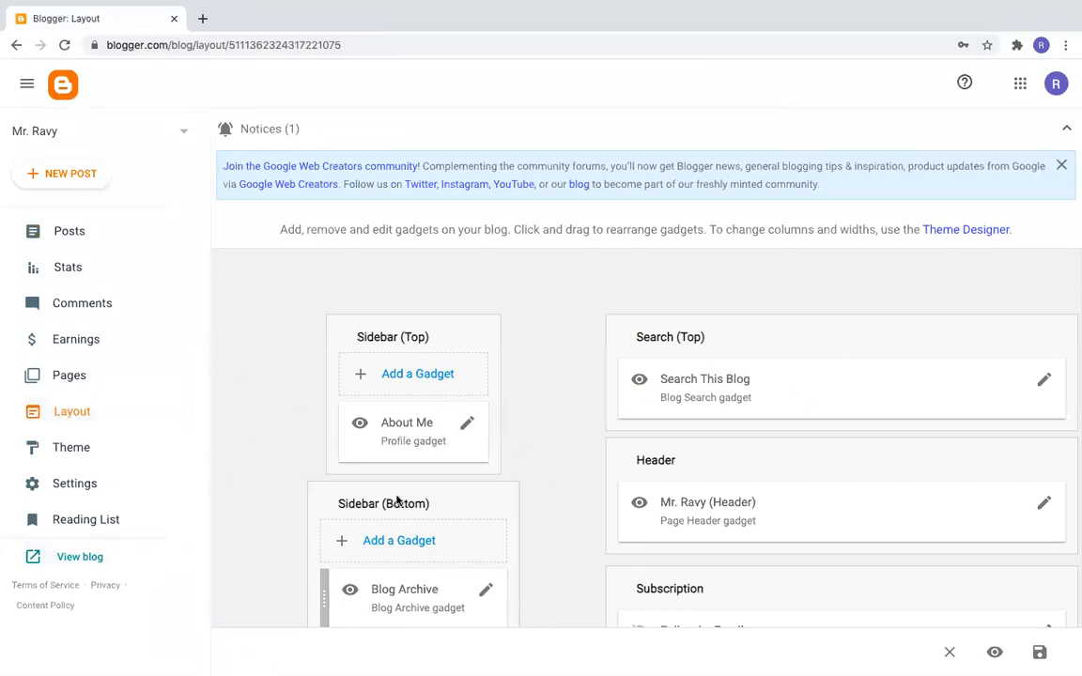
pyautogui.scroll(-2, 398, 501)
pyautogui.scroll(1, 396, 502)
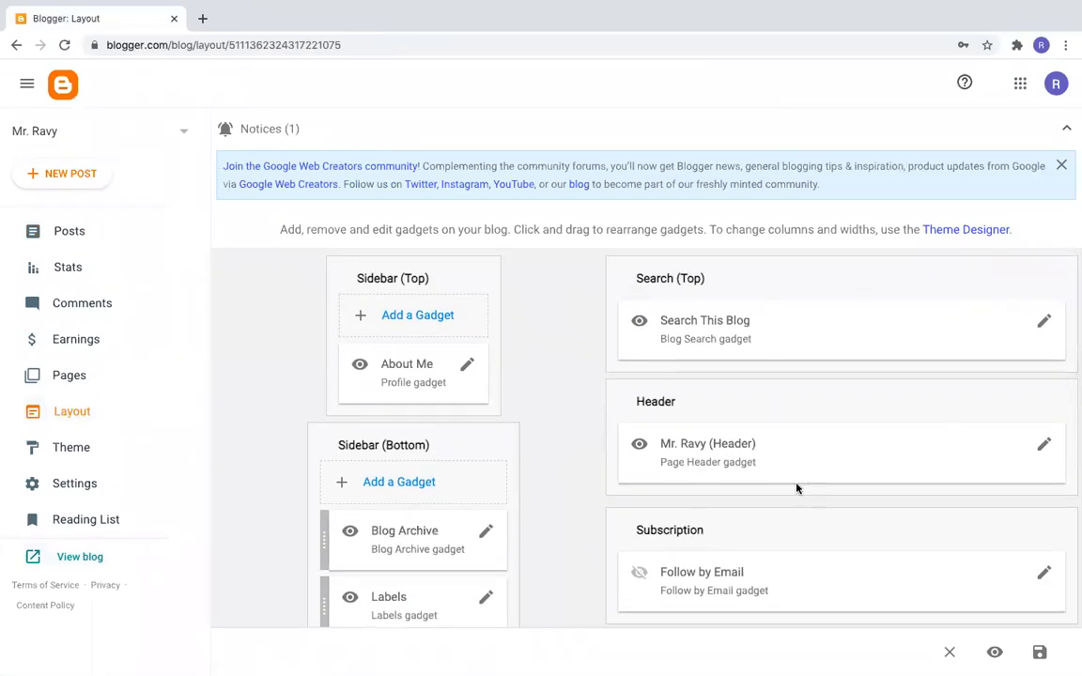
pyautogui.scroll(-5, 796, 488)
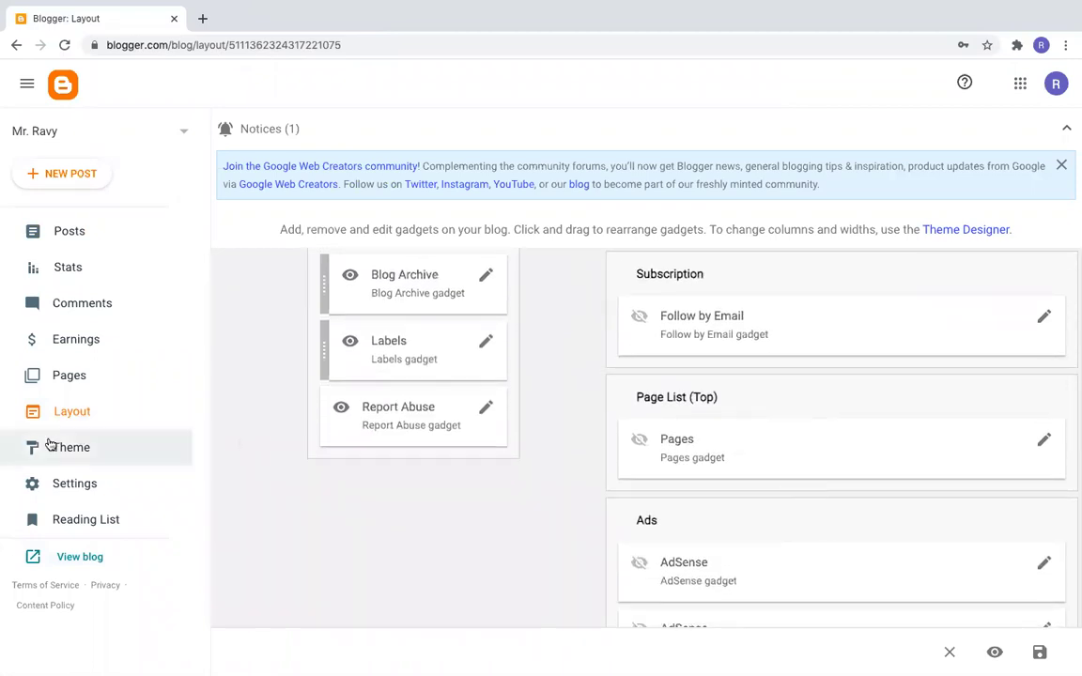
# Browse the blog theme gallery and select the Light variant of the Notable theme
pyautogui.click(53, 446)
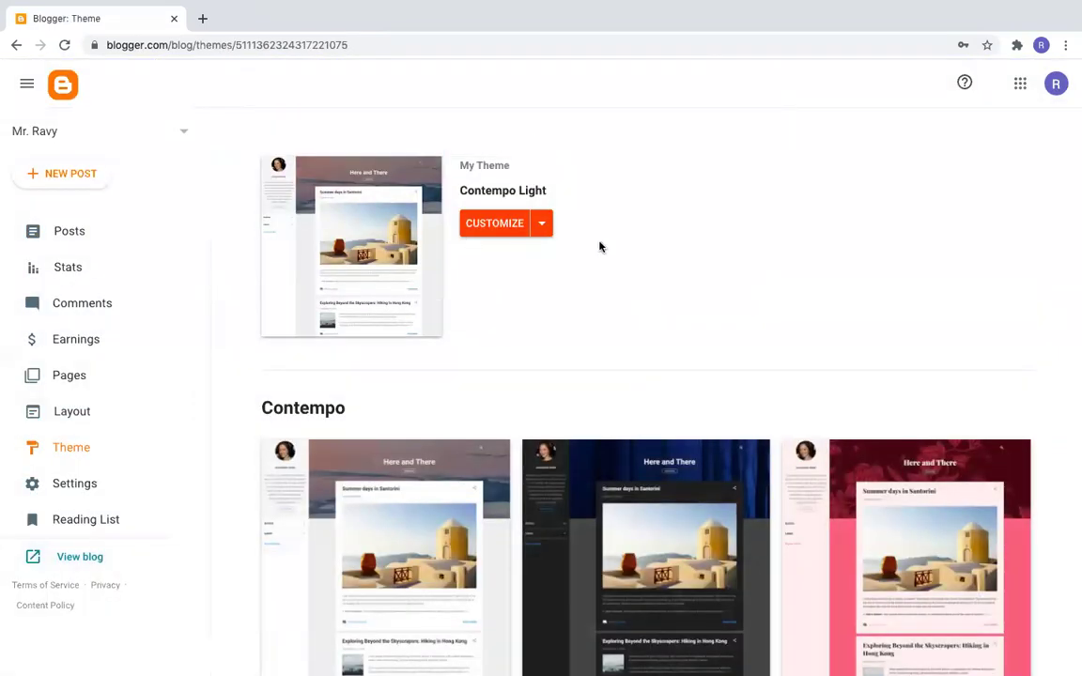
pyautogui.scroll(-4, 658, 453)
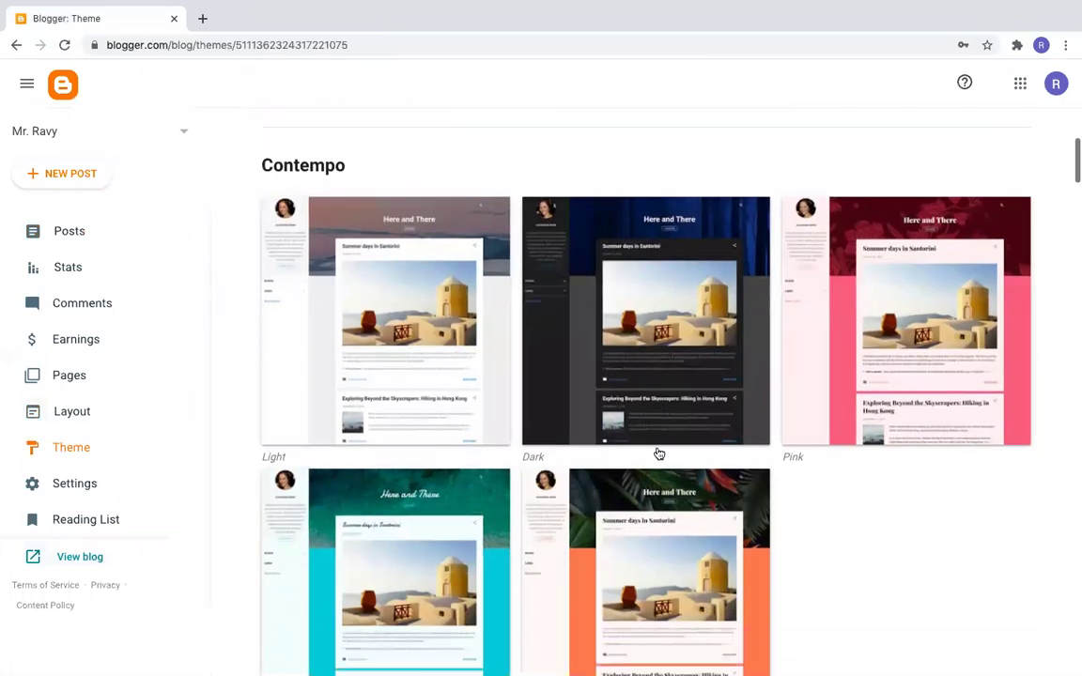
pyautogui.scroll(-5, 658, 454)
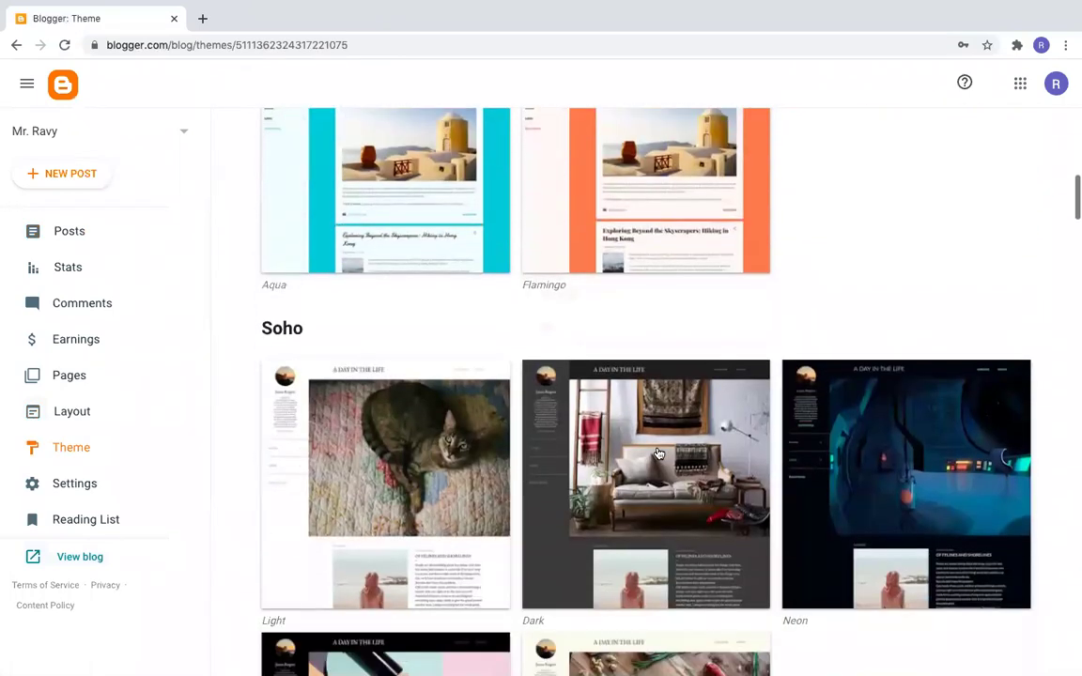
pyautogui.scroll(-3, 659, 453)
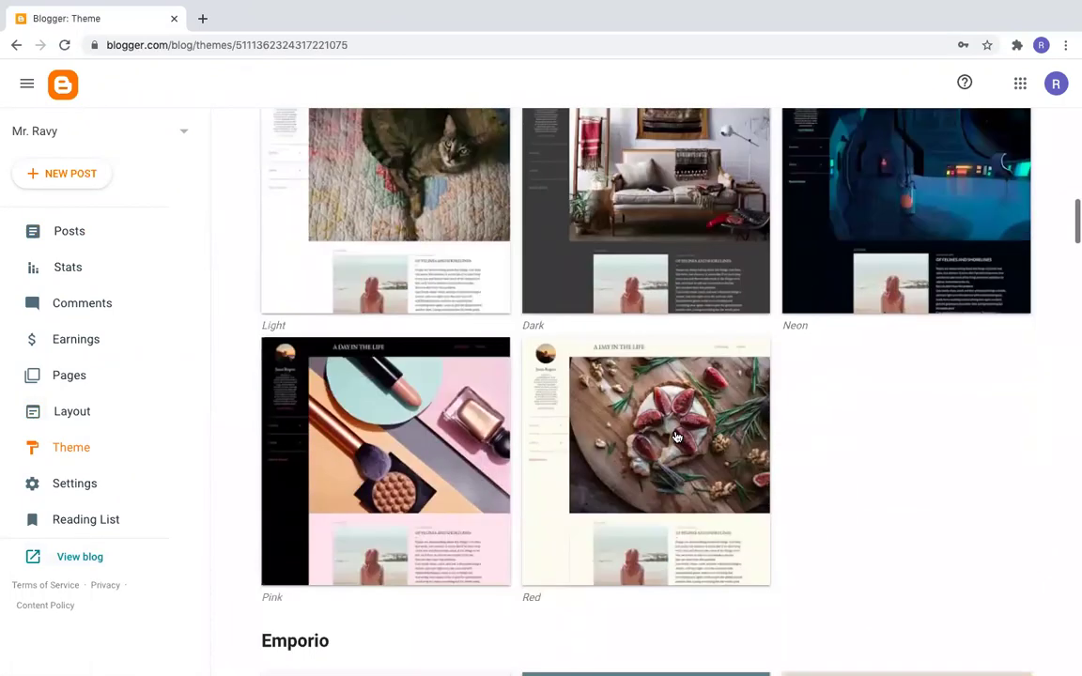
pyautogui.scroll(-4, 676, 437)
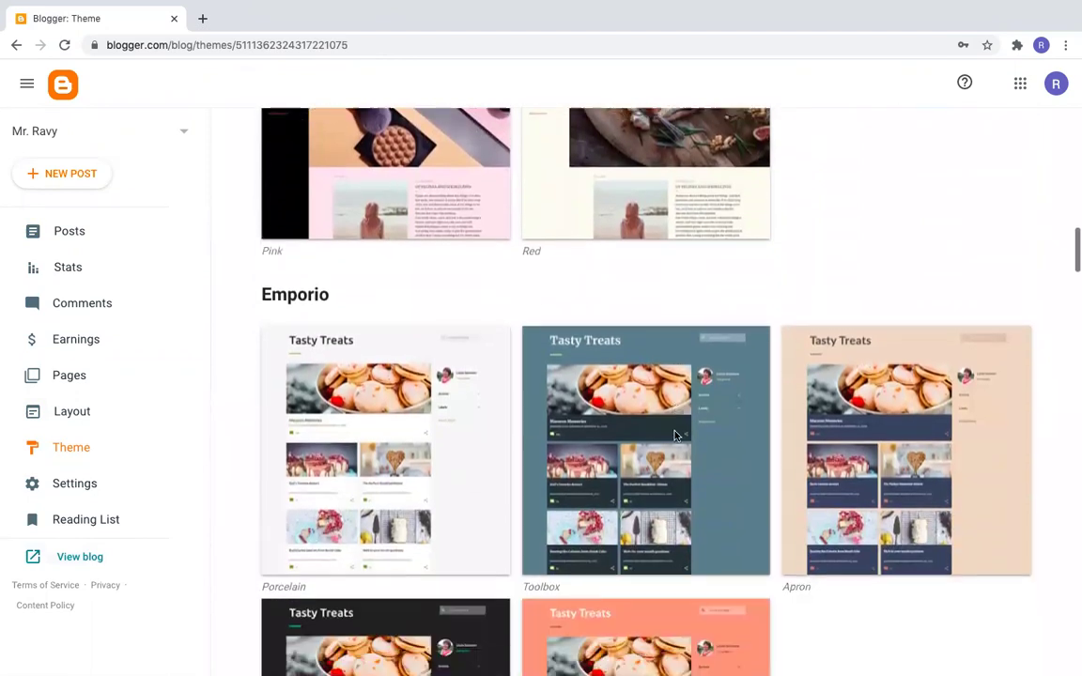
pyautogui.scroll(-3, 675, 437)
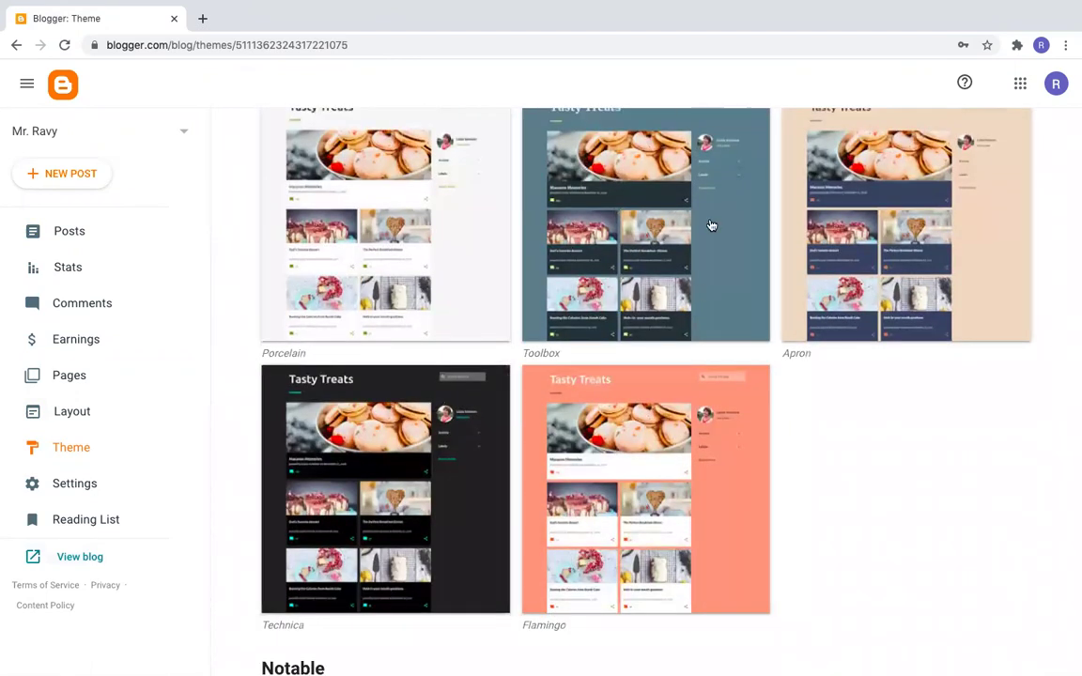
pyautogui.scroll(-5, 663, 388)
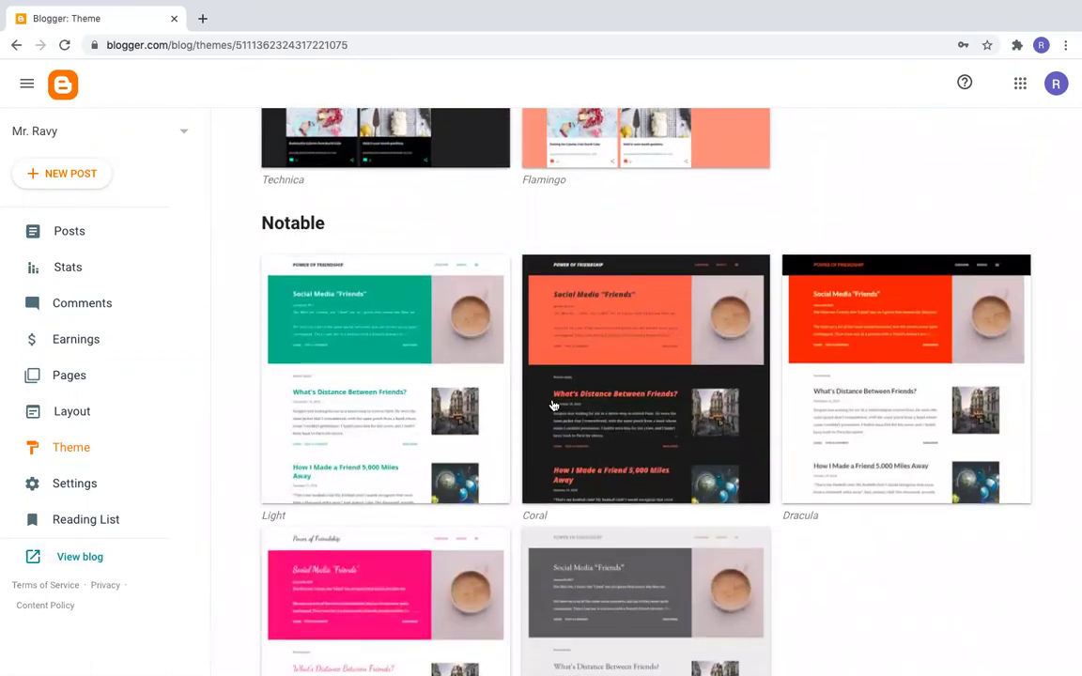
pyautogui.scroll(-2, 397, 375)
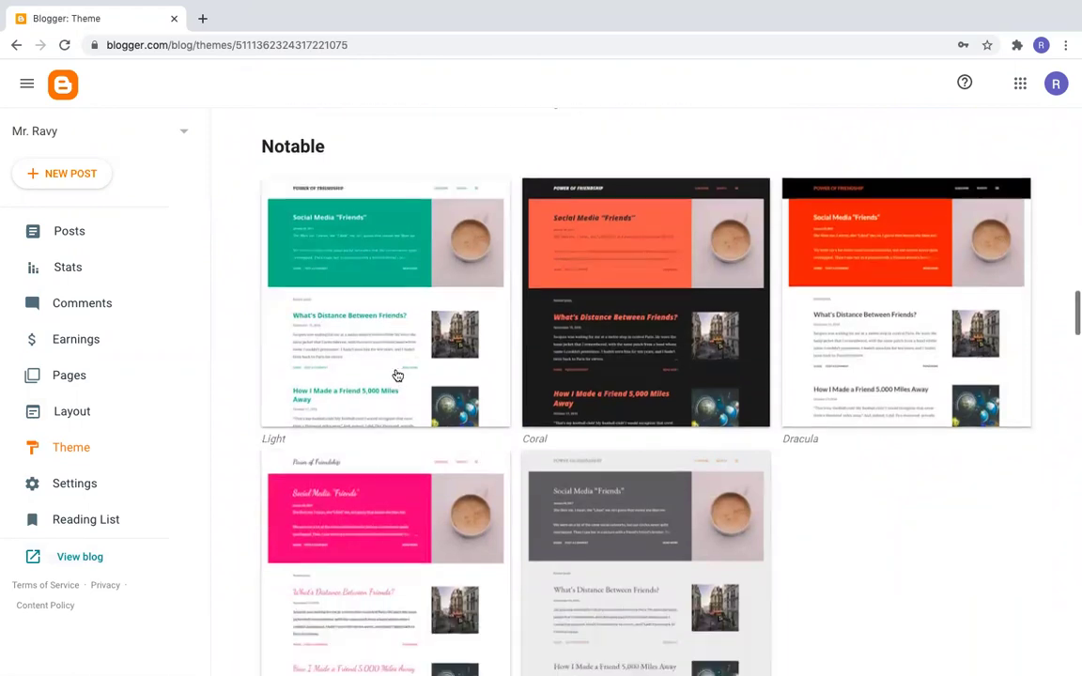
pyautogui.scroll(1, 425, 295)
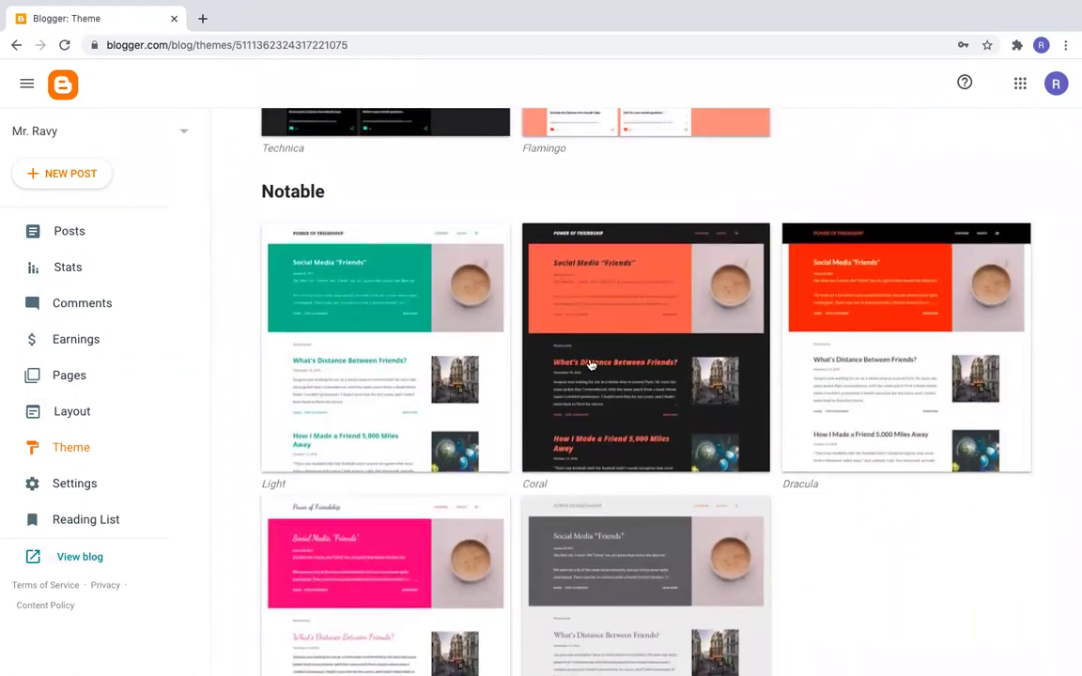
pyautogui.scroll(1, 636, 357)
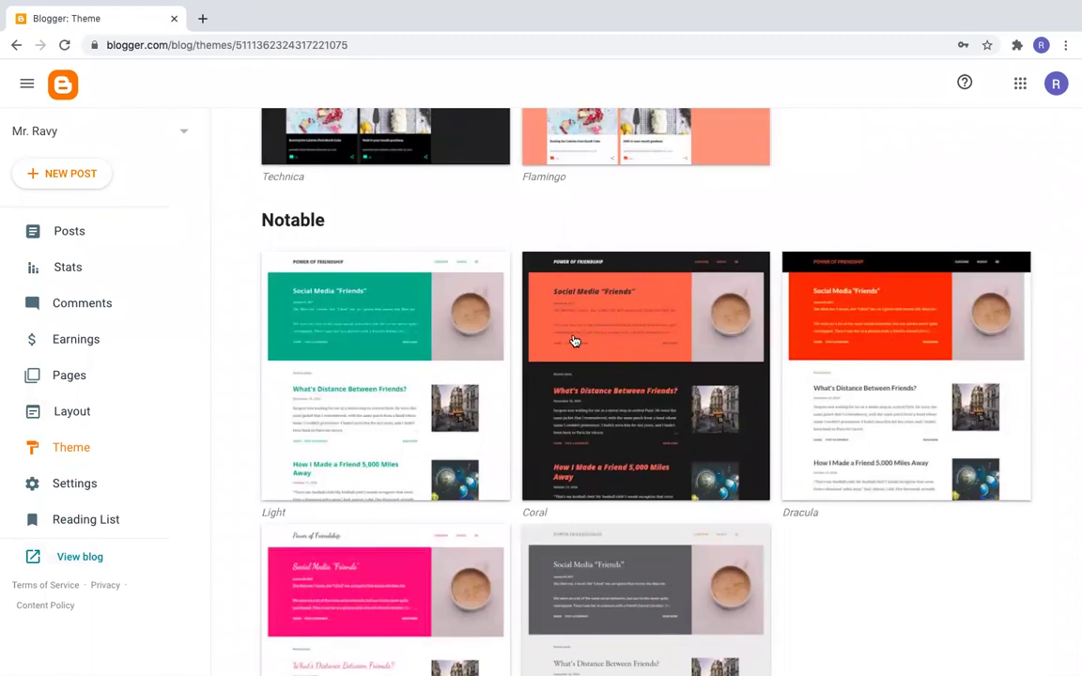
pyautogui.click(397, 331)
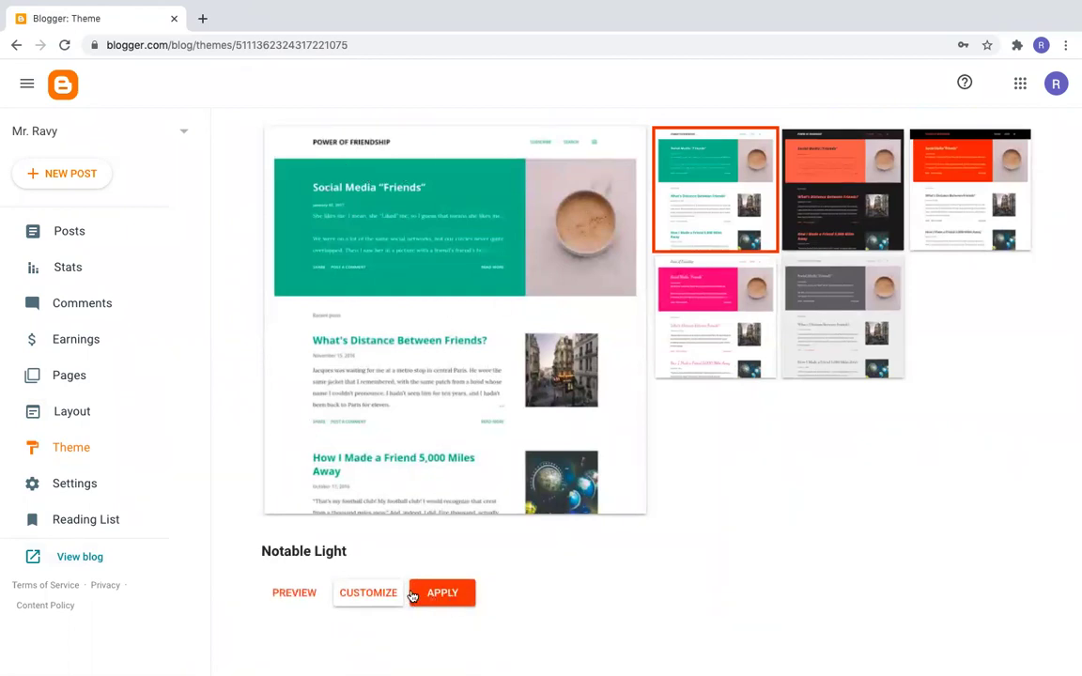
# Preview the Notable Light theme in desktop and tablet views, and return to its theme page
pyautogui.click(293, 592)
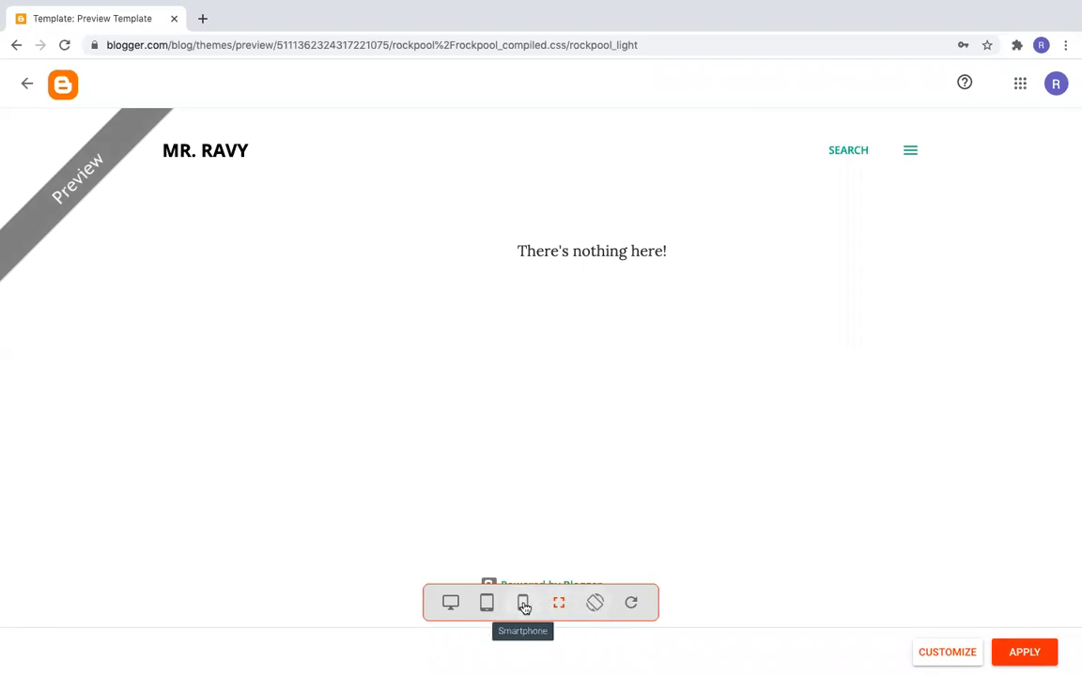
pyautogui.click(453, 602)
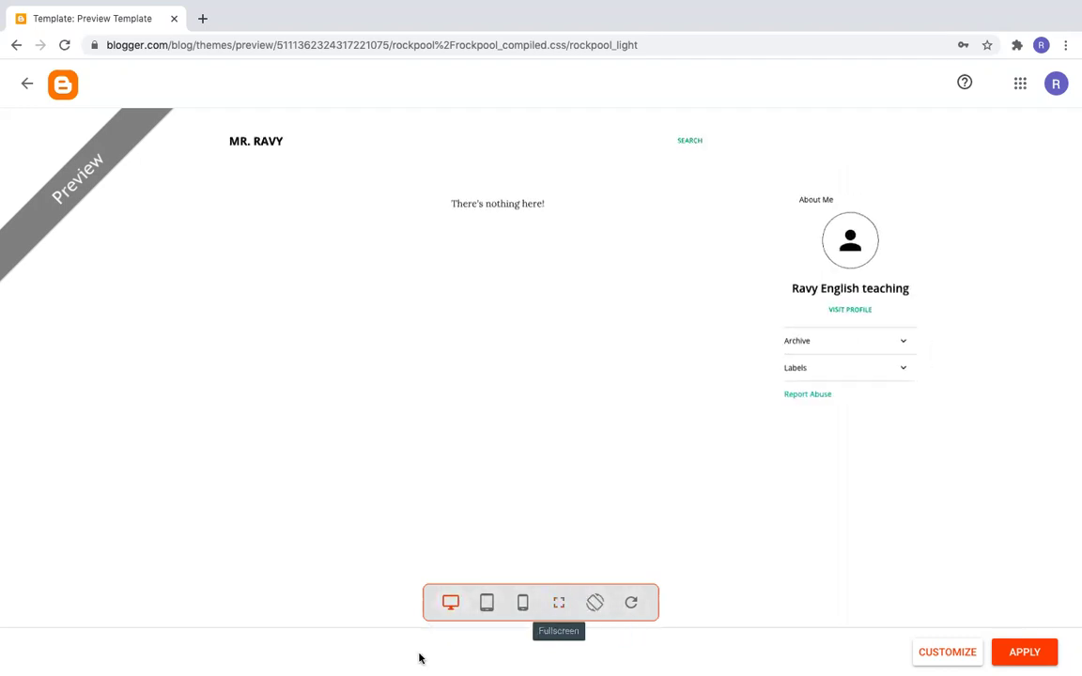
pyautogui.click(488, 604)
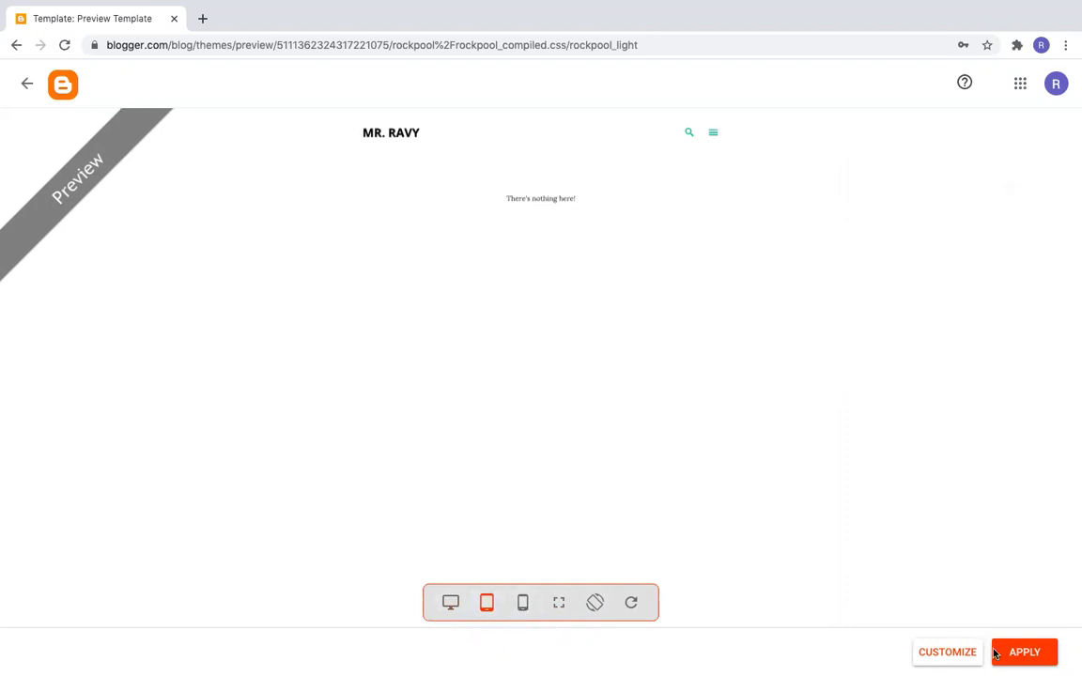
pyautogui.click(26, 85)
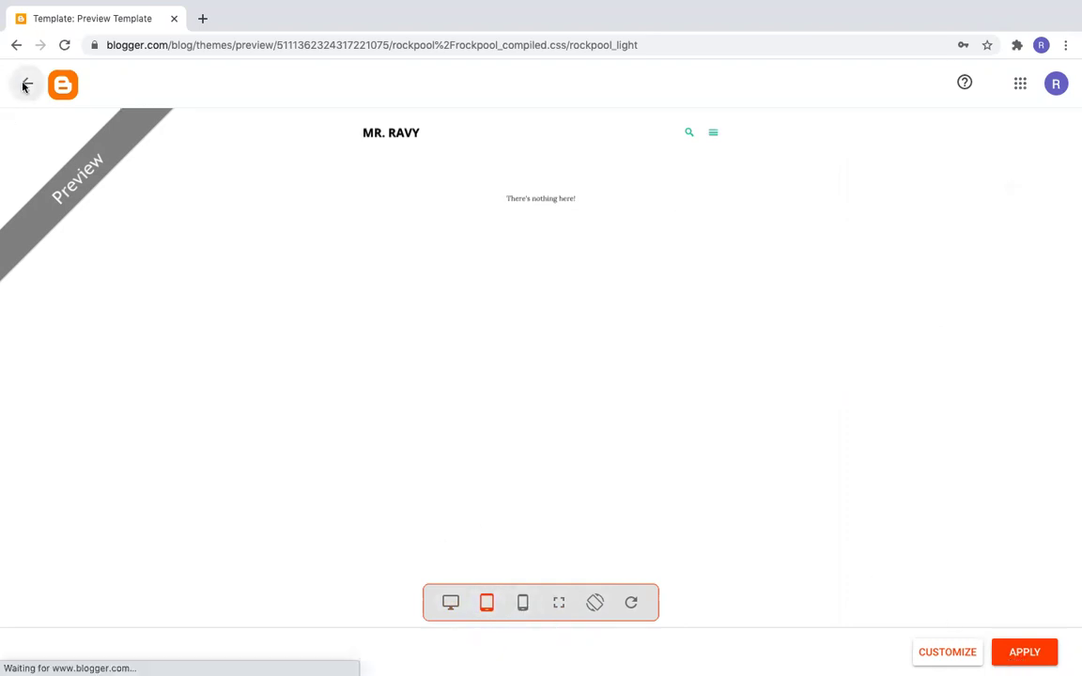
# Apply the Notable Light theme to the blog and view the live site
pyautogui.click(448, 594)
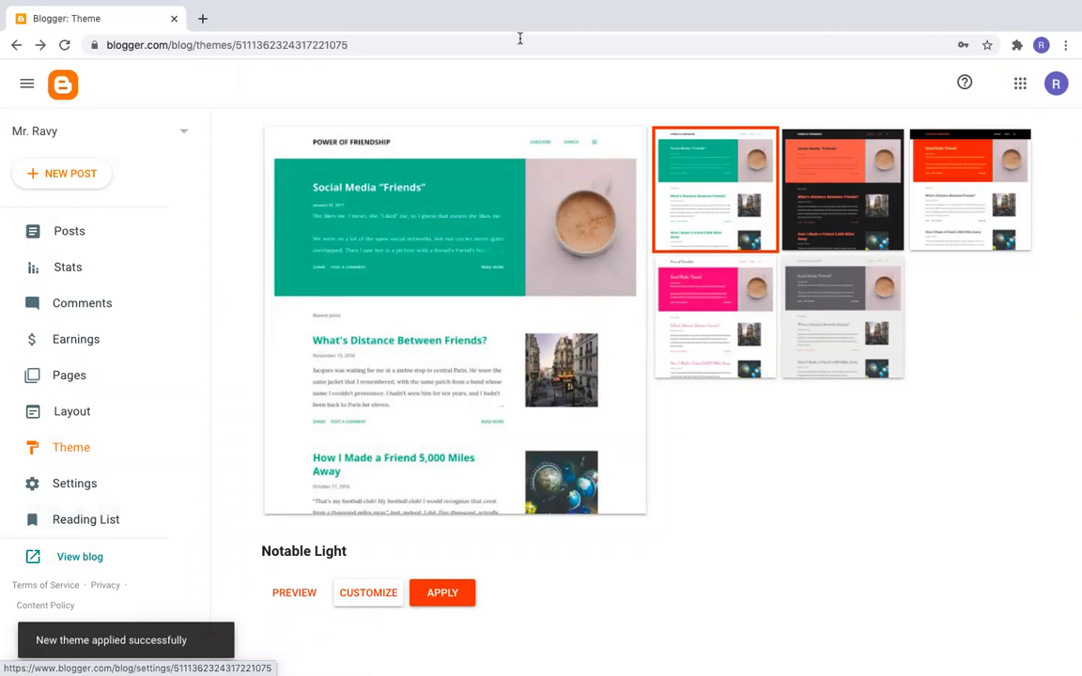
pyautogui.click(80, 560)
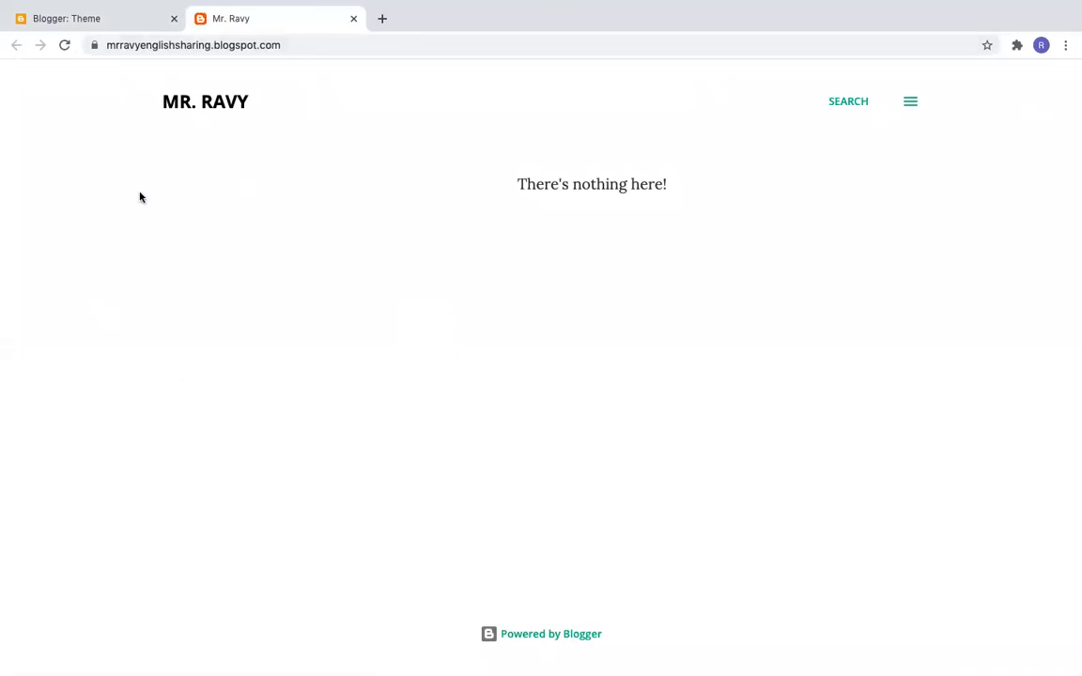
# Return to the theme gallery, preview the Dark variant of the Contempo theme, and go back to its theme page
pyautogui.click(106, 17)
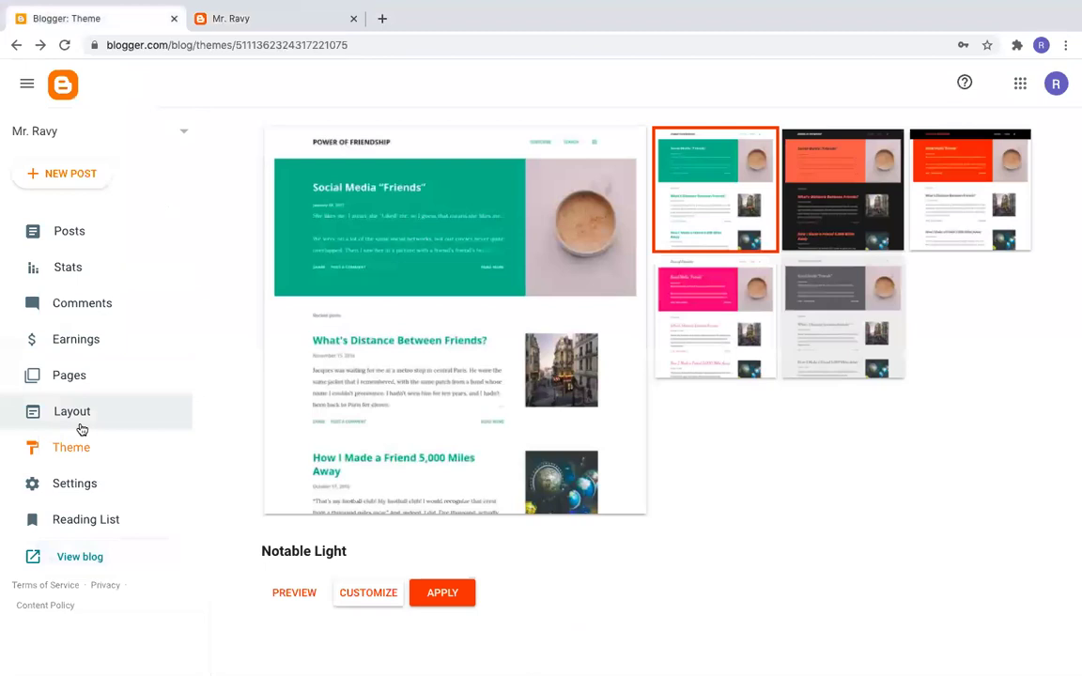
pyautogui.click(75, 453)
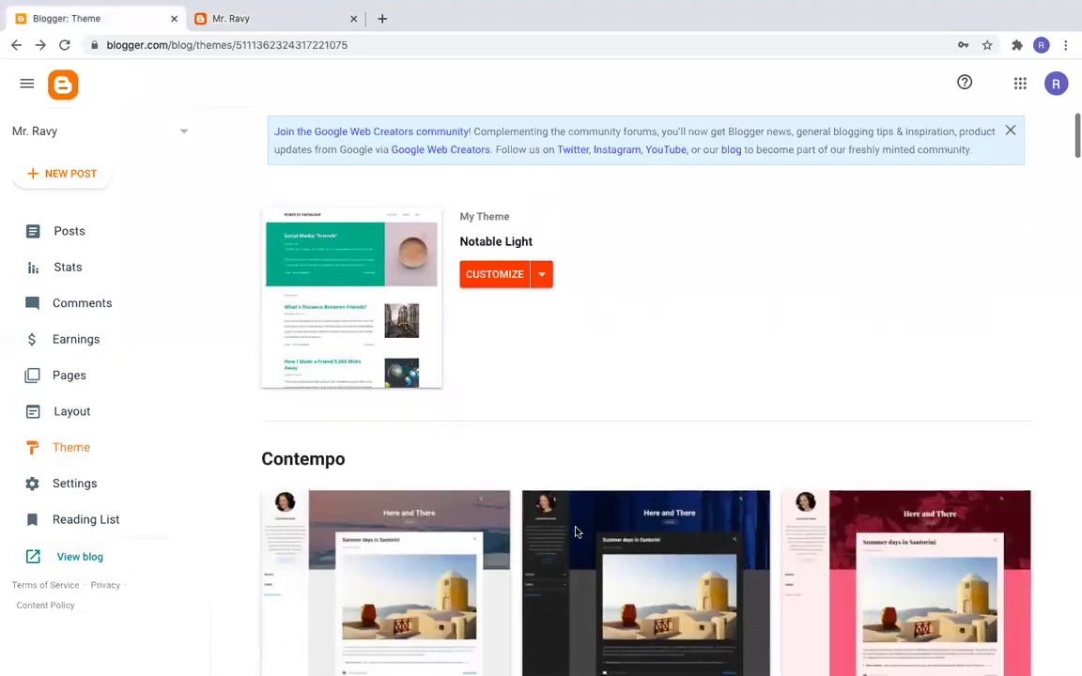
pyautogui.scroll(-2, 575, 498)
pyautogui.scroll(-1, 577, 534)
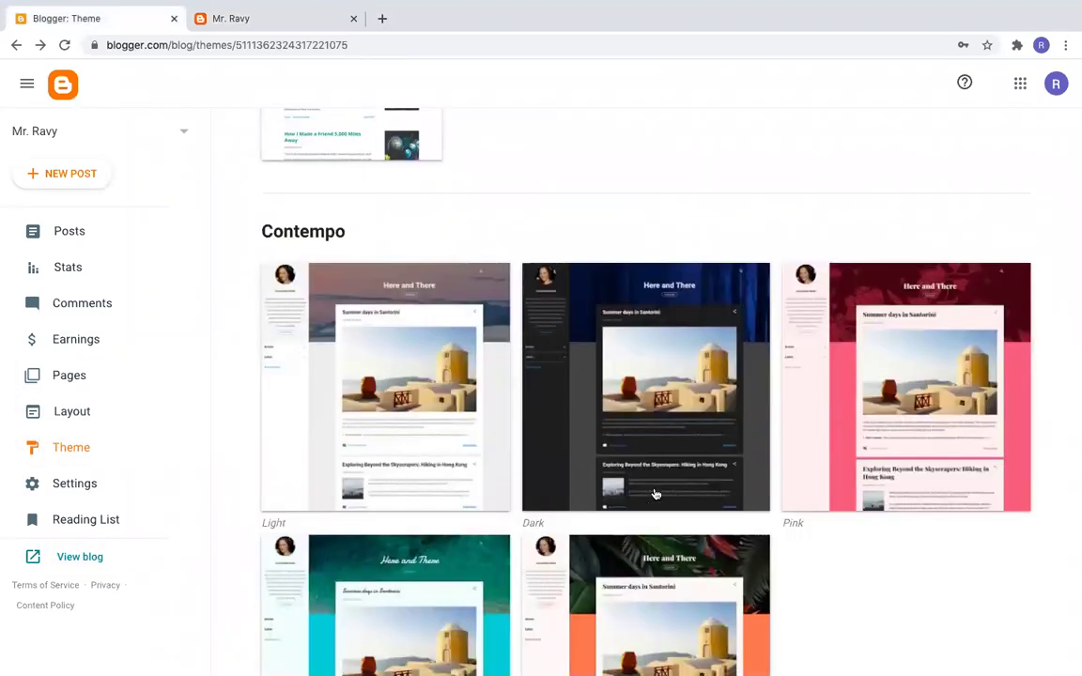
pyautogui.scroll(-1, 654, 492)
pyautogui.scroll(-1, 618, 413)
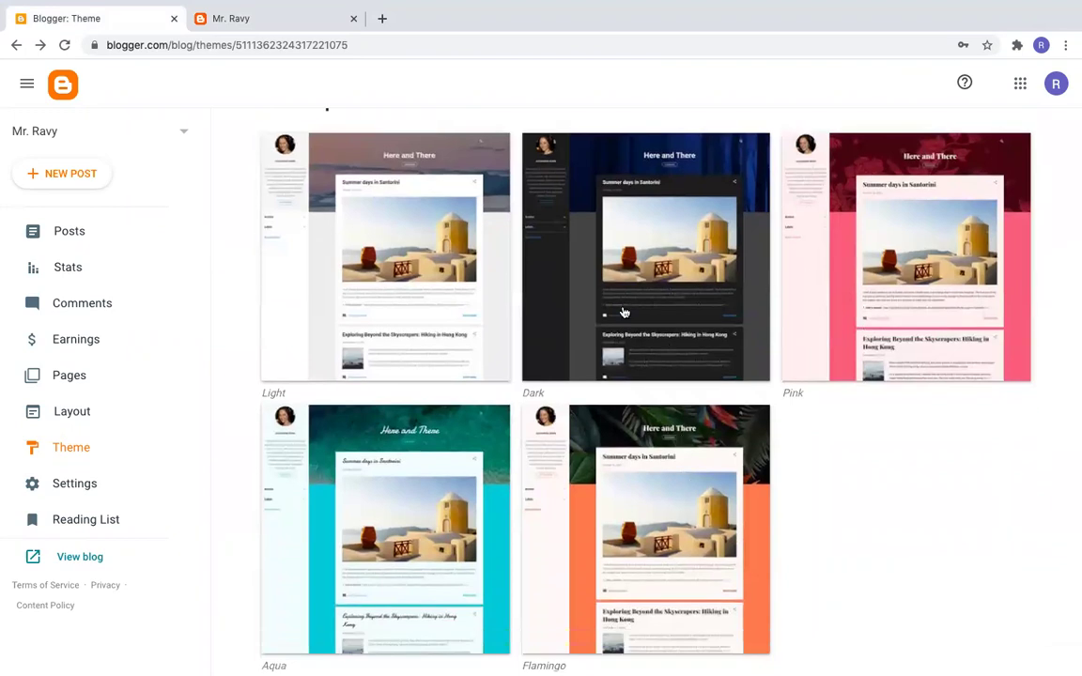
pyautogui.scroll(-1, 507, 254)
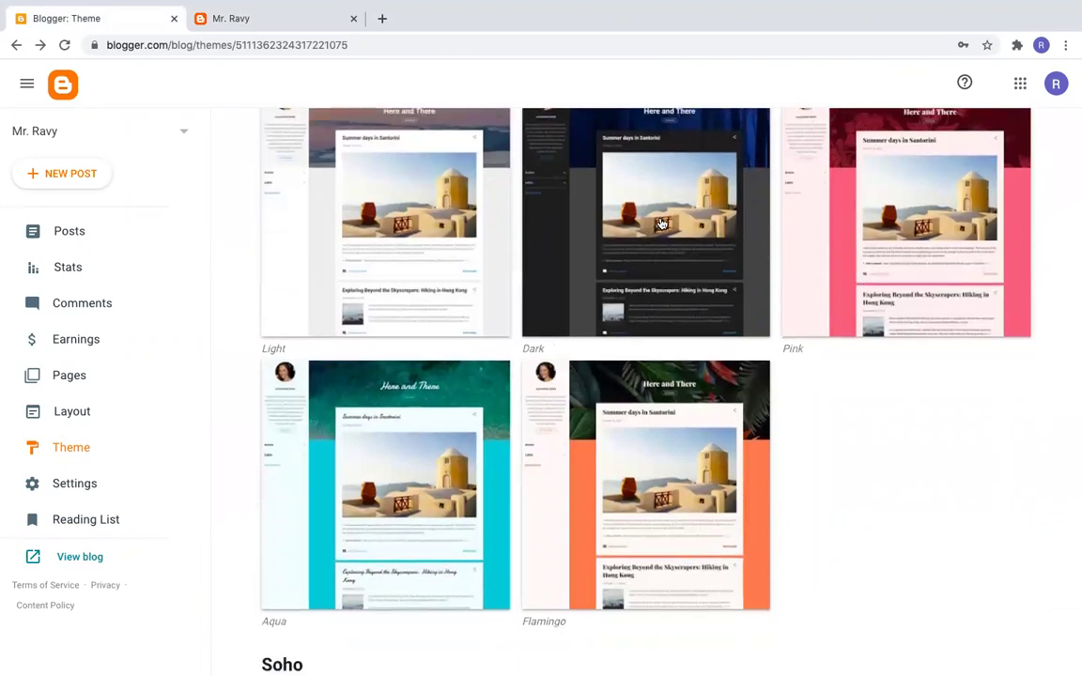
pyautogui.scroll(1, 592, 206)
pyautogui.click(664, 264)
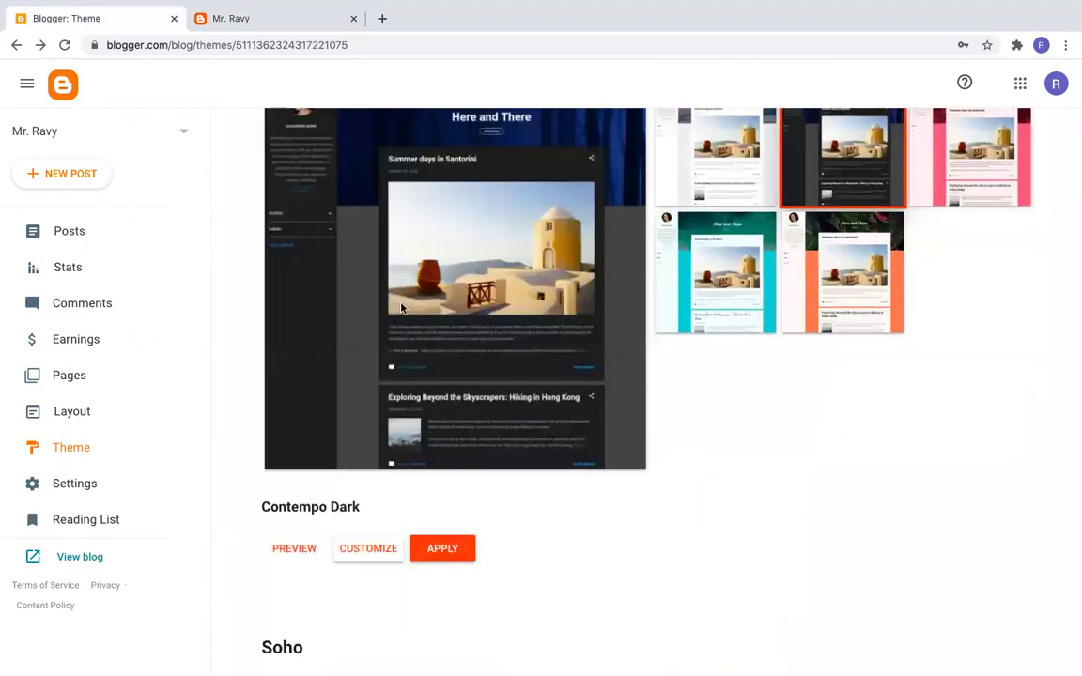
pyautogui.click(296, 548)
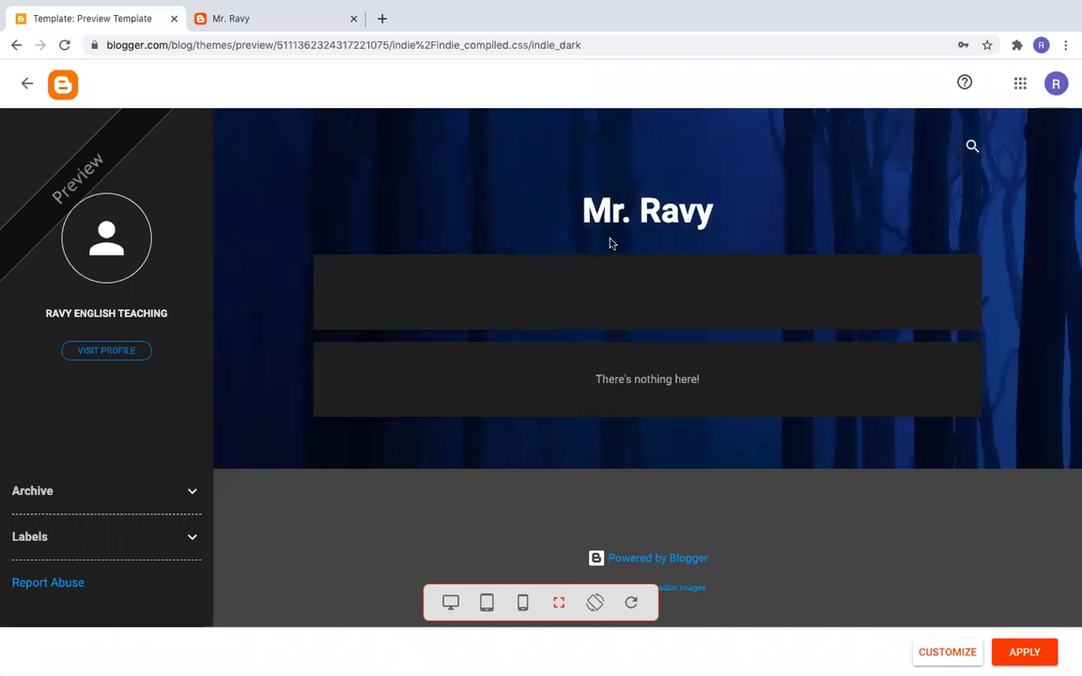
pyautogui.click(31, 85)
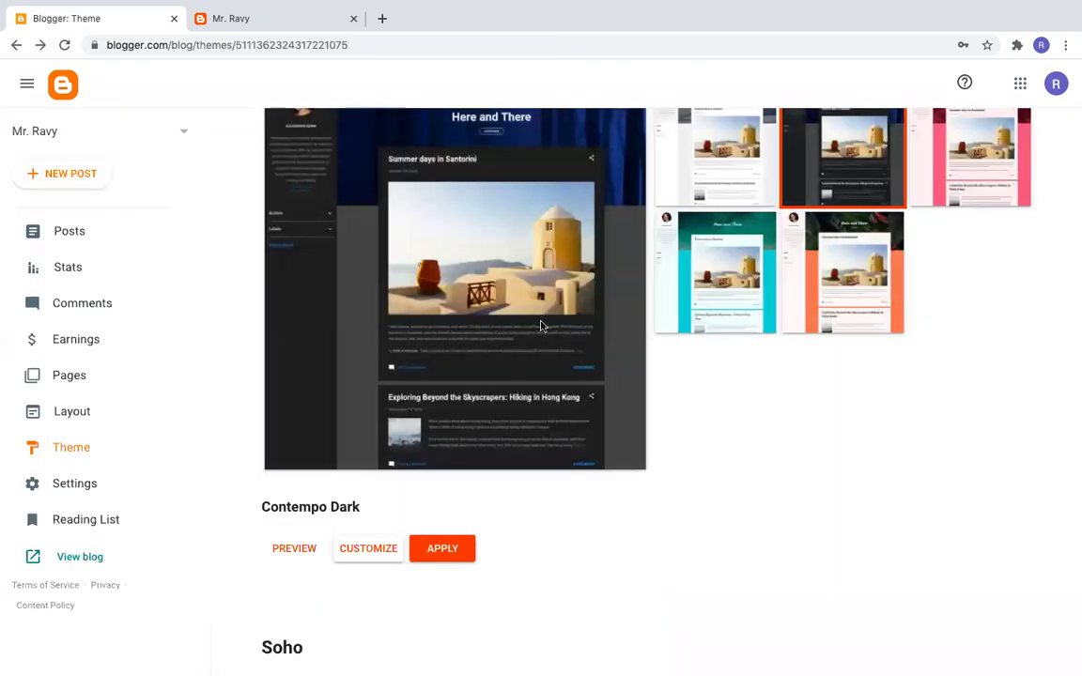
# Apply the Aqua variant of the Contempo theme to the blog and view the live site
pyautogui.scroll(1, 564, 319)
pyautogui.click(753, 324)
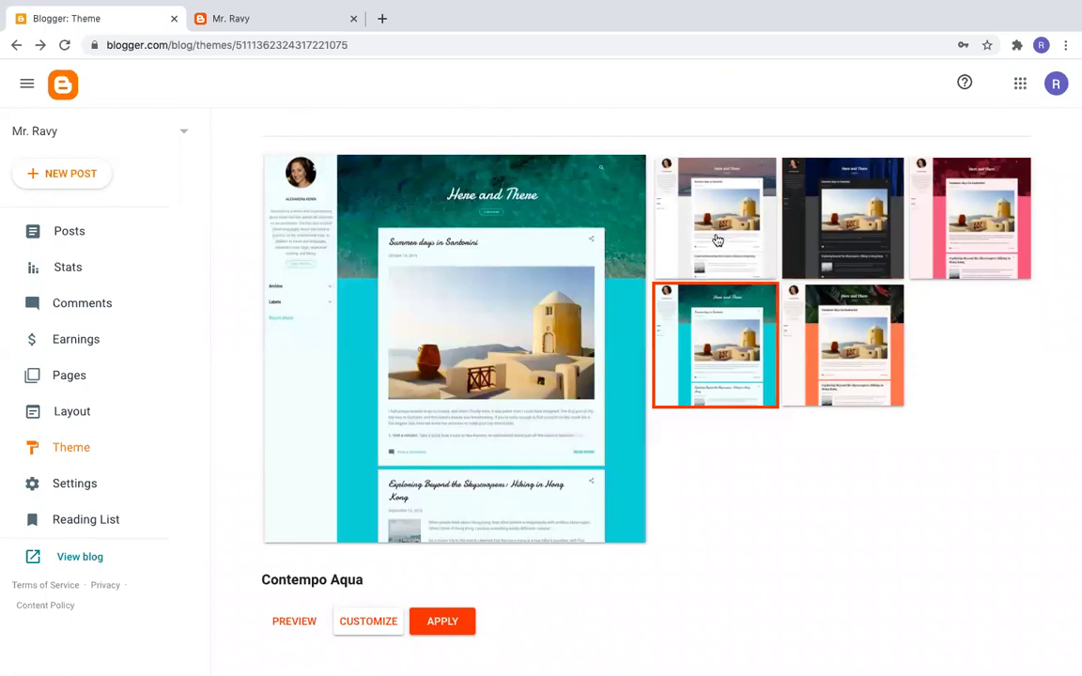
pyautogui.click(441, 626)
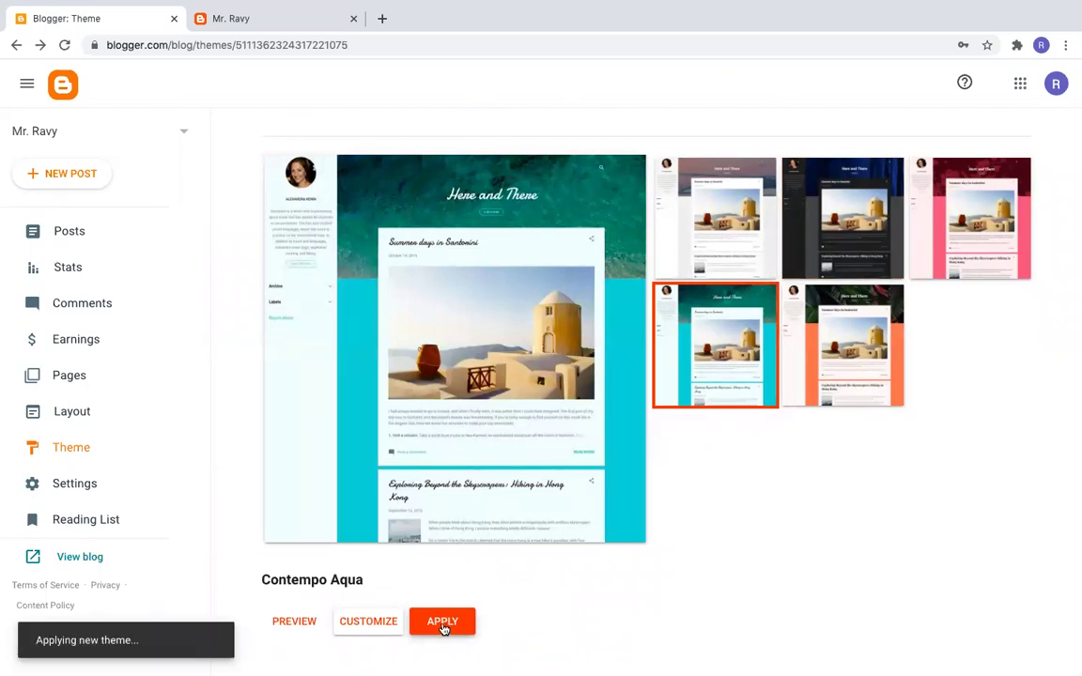
pyautogui.click(70, 556)
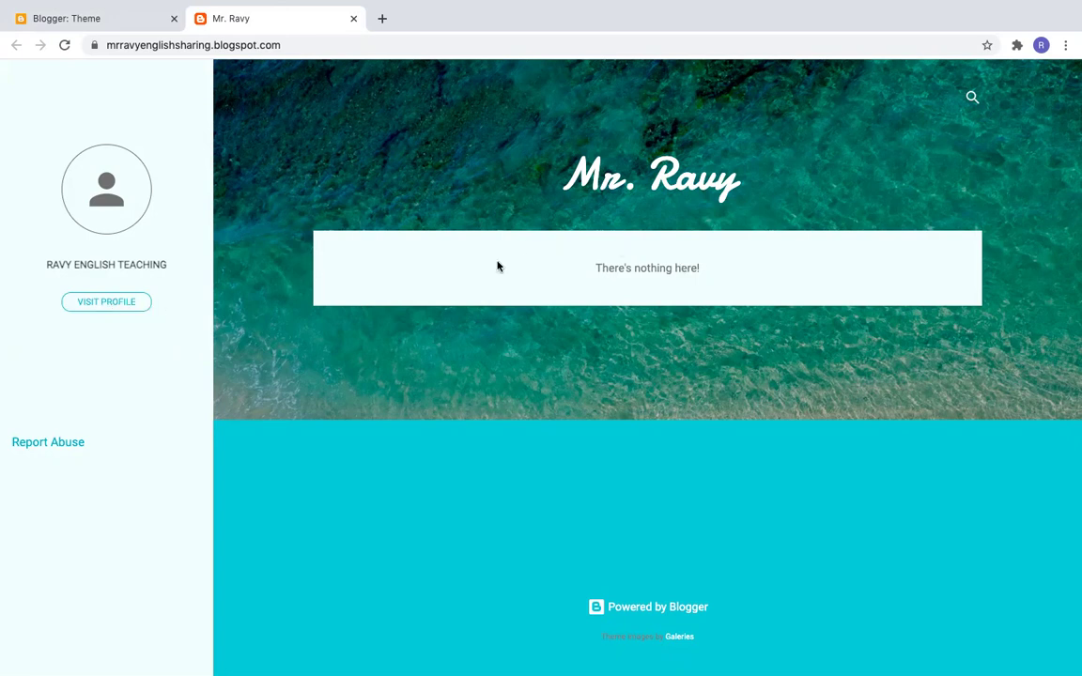
# Visit the author profile from the live blog and open the profile for editing
pyautogui.click(104, 304)
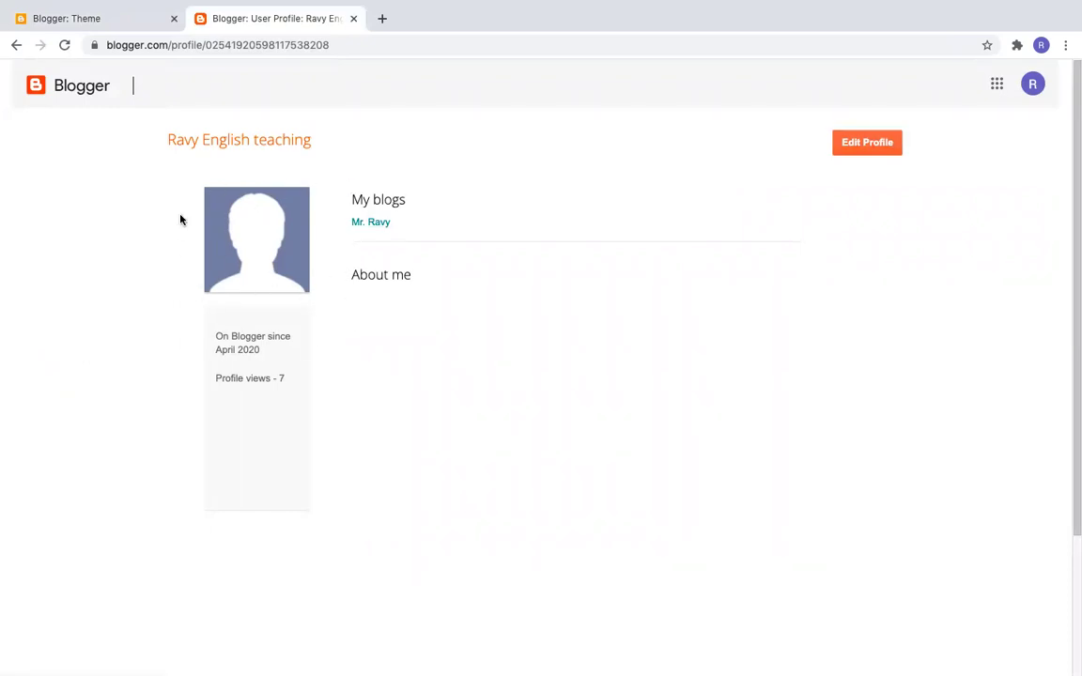
pyautogui.click(1034, 87)
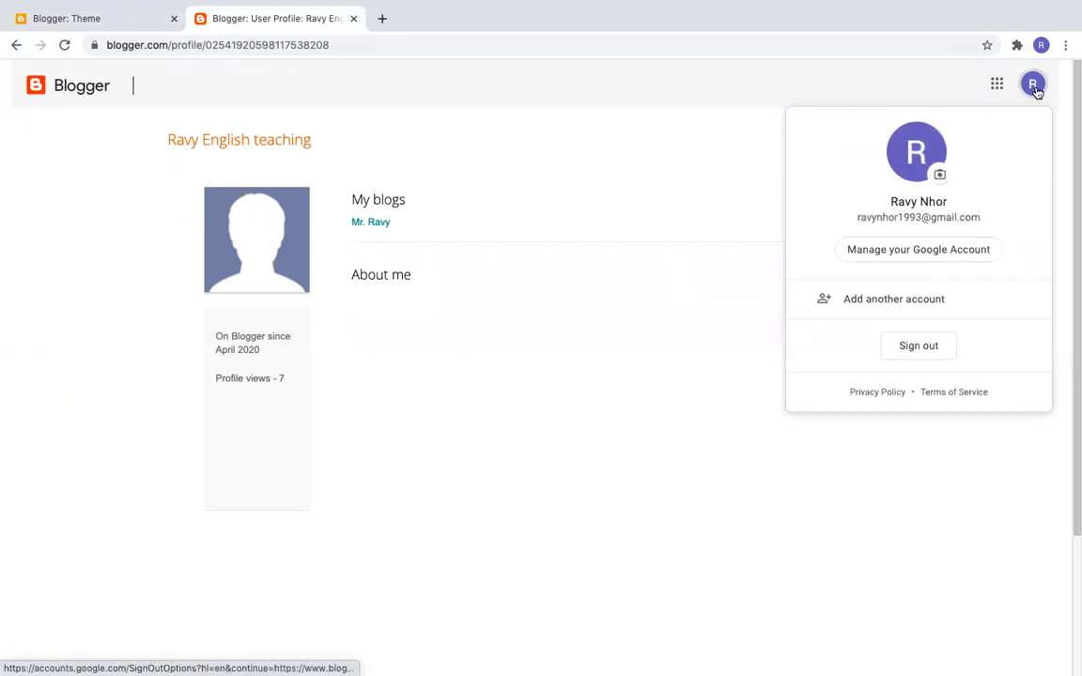
pyautogui.click(864, 79)
pyautogui.click(866, 148)
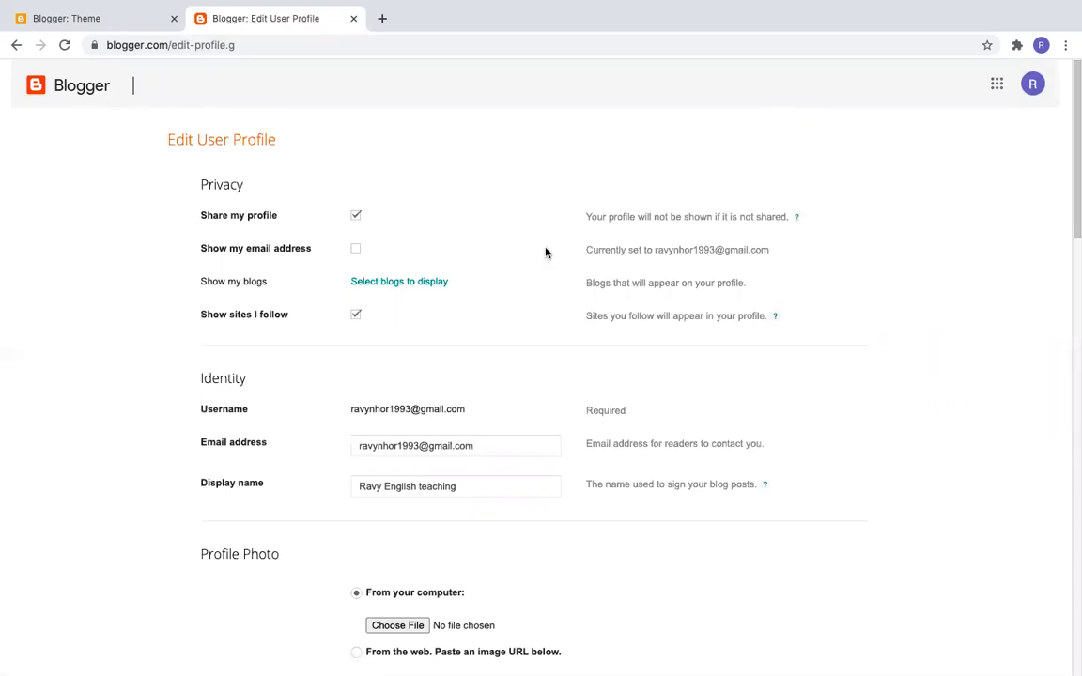
# Upload 2021-03-19 19.24.37.jpg from My Folder on the Desktop as the profile photo
pyautogui.scroll(-4, 423, 342)
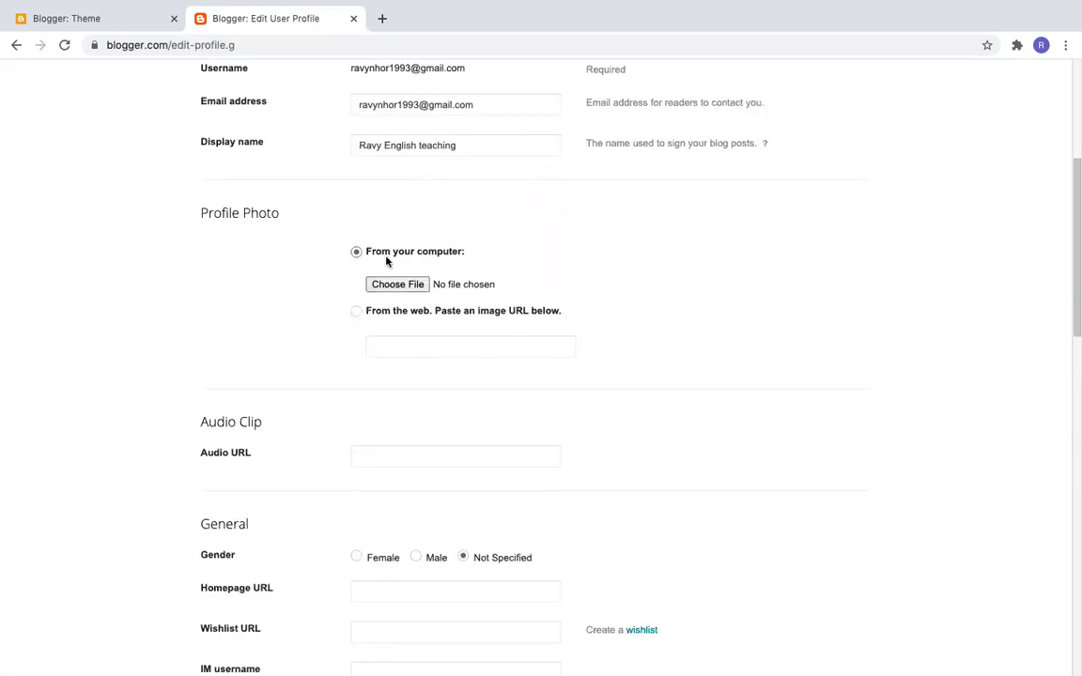
pyautogui.click(398, 285)
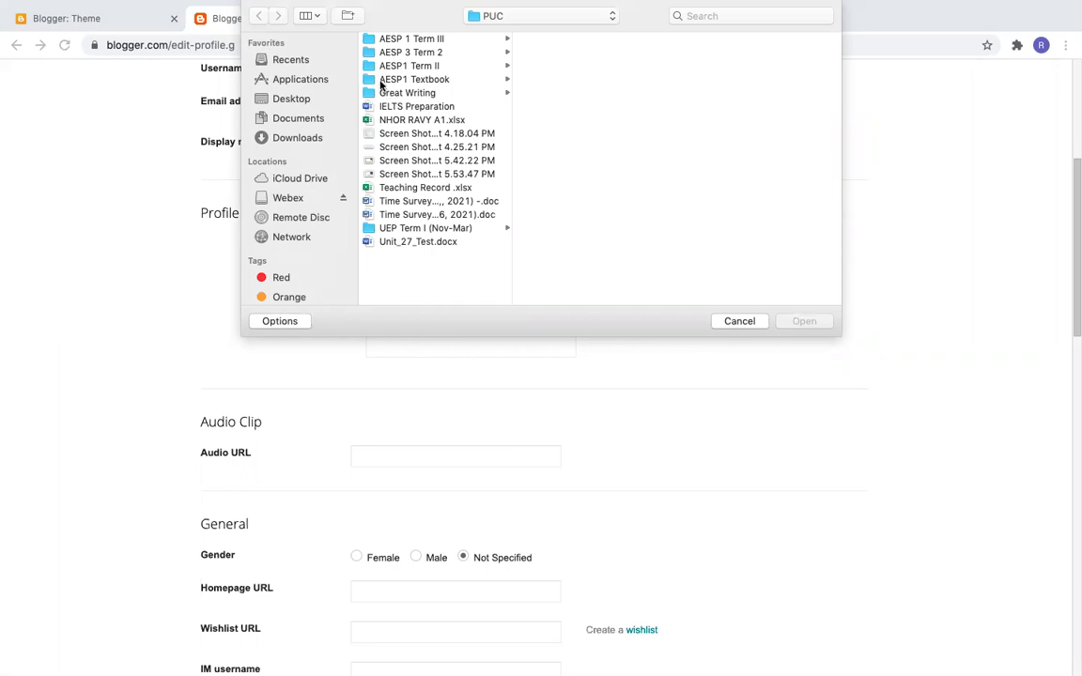
pyautogui.click(300, 101)
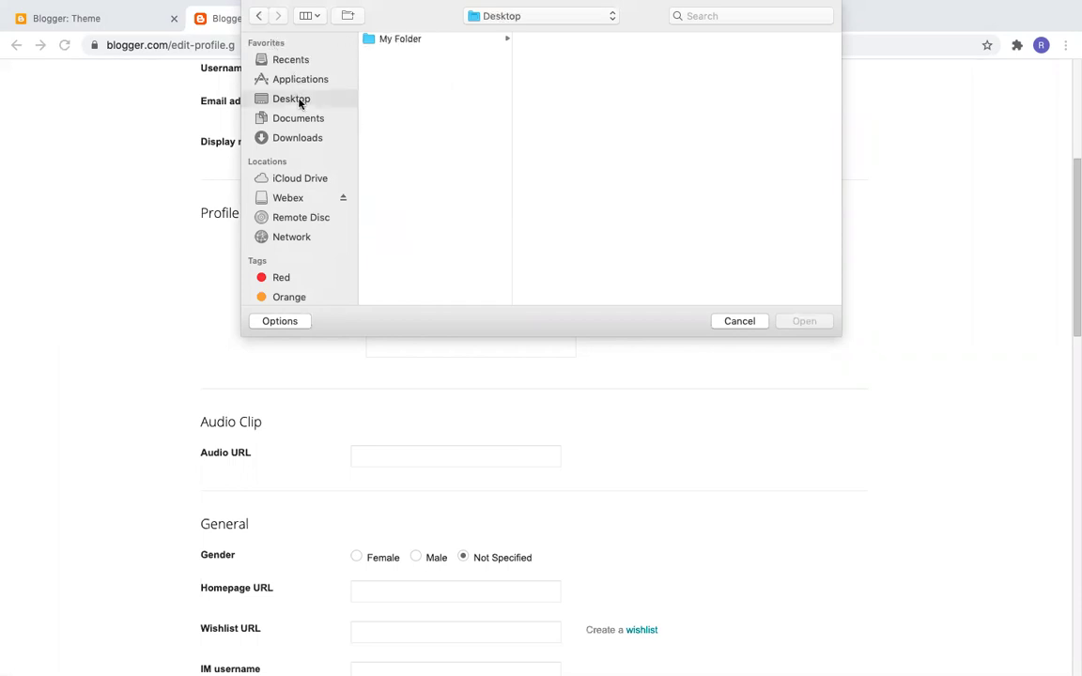
pyautogui.click(421, 39)
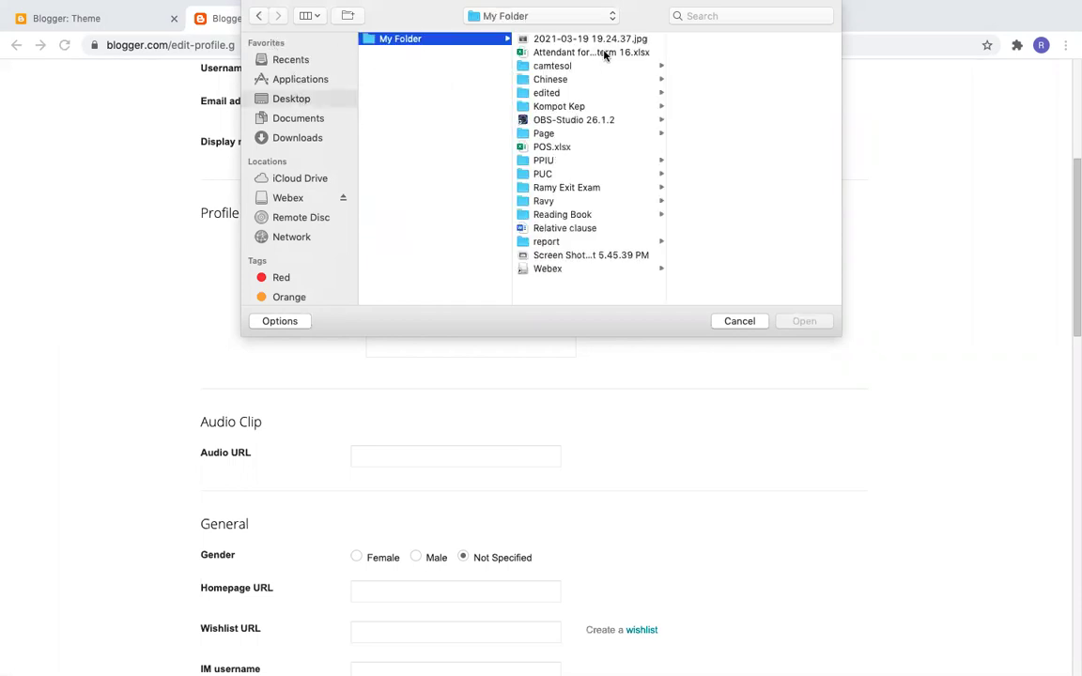
pyautogui.click(543, 39)
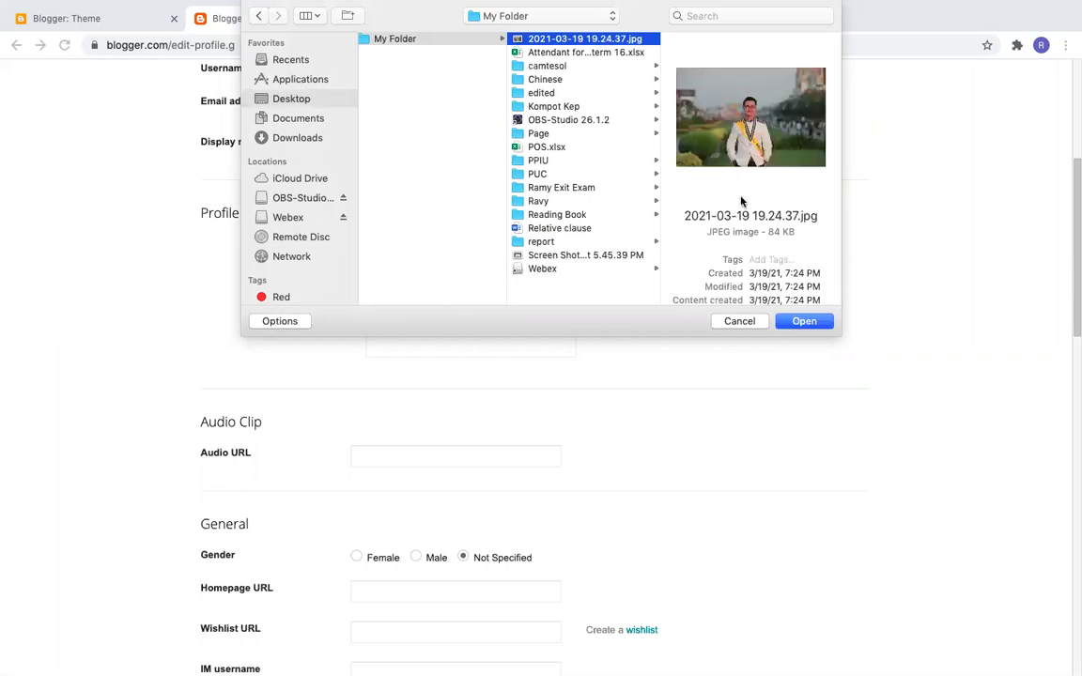
pyautogui.click(802, 322)
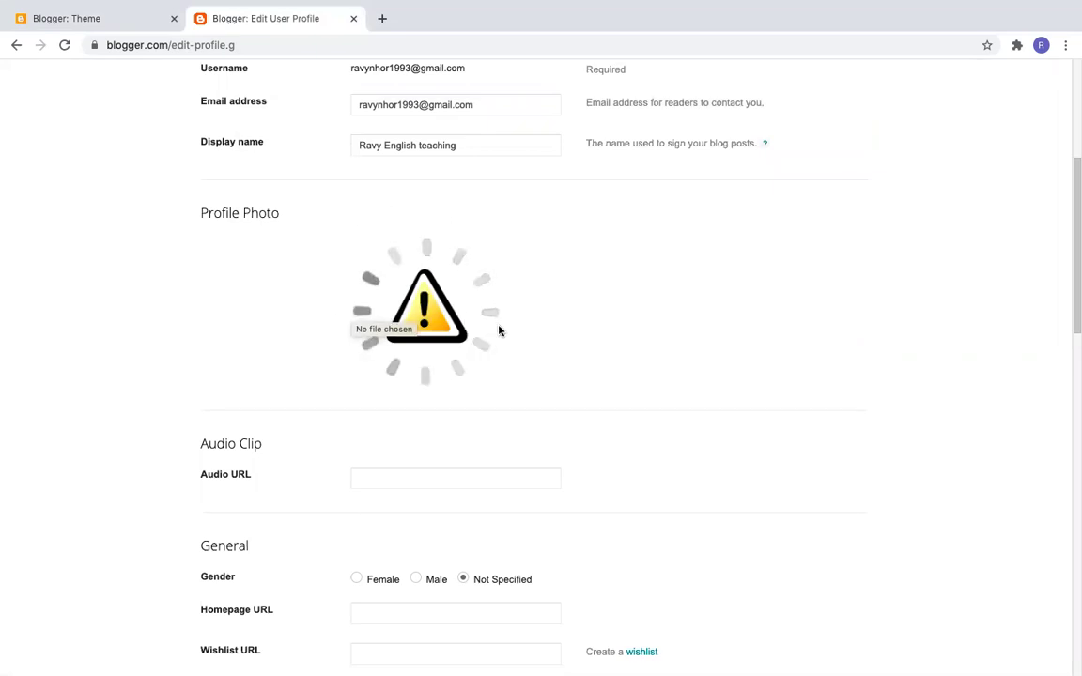
# Check the email address and display name in the profile's identity section, and set the gender to Male
pyautogui.scroll(1, 419, 150)
pyautogui.scroll(1, 419, 151)
pyautogui.click(355, 167)
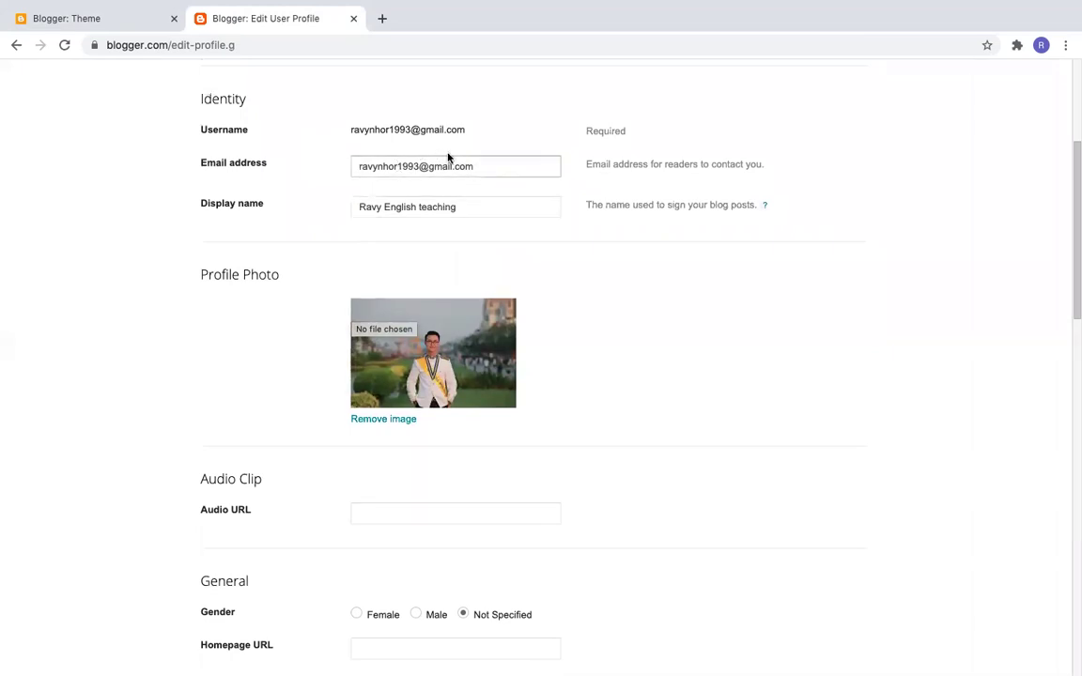
pyautogui.click(479, 203)
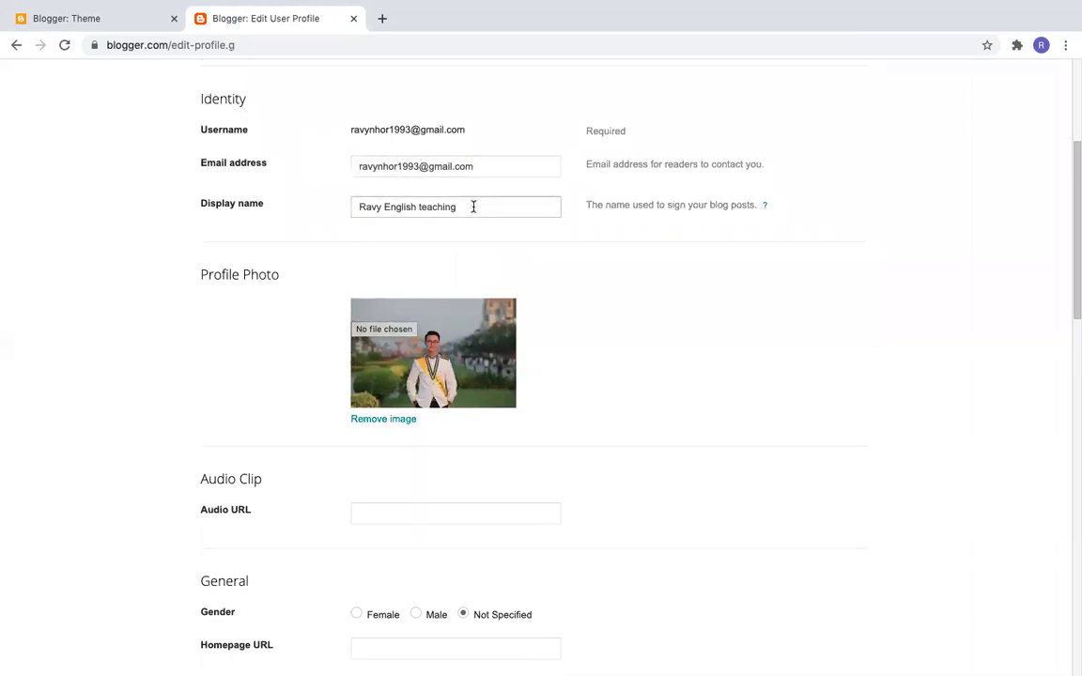
pyautogui.scroll(-3, 533, 235)
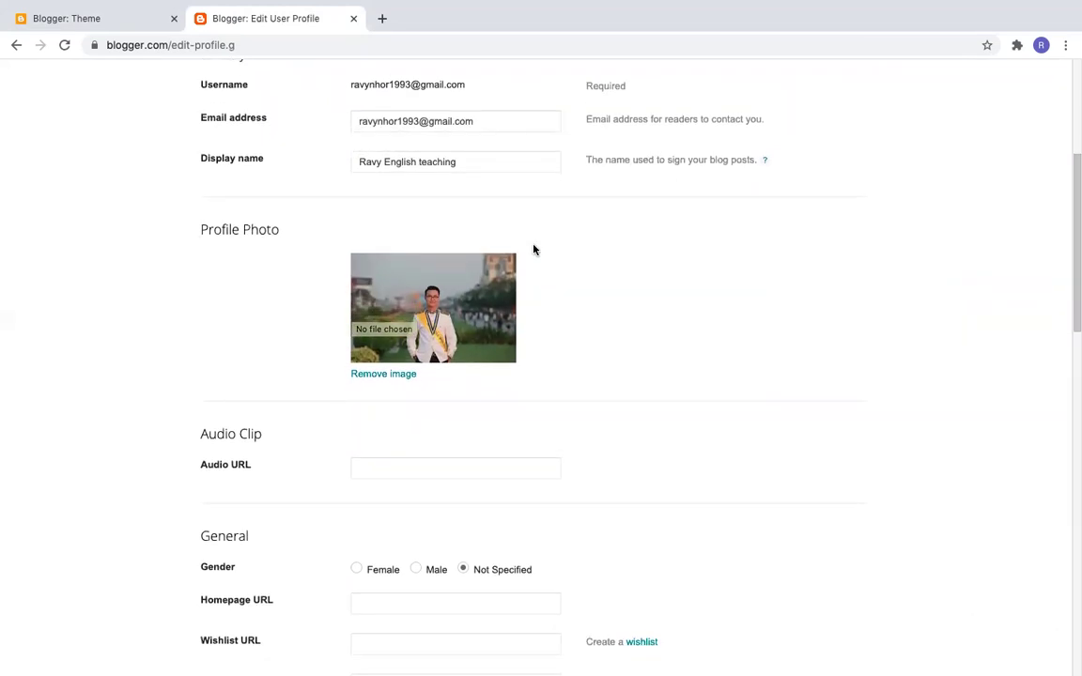
pyautogui.scroll(-1, 533, 249)
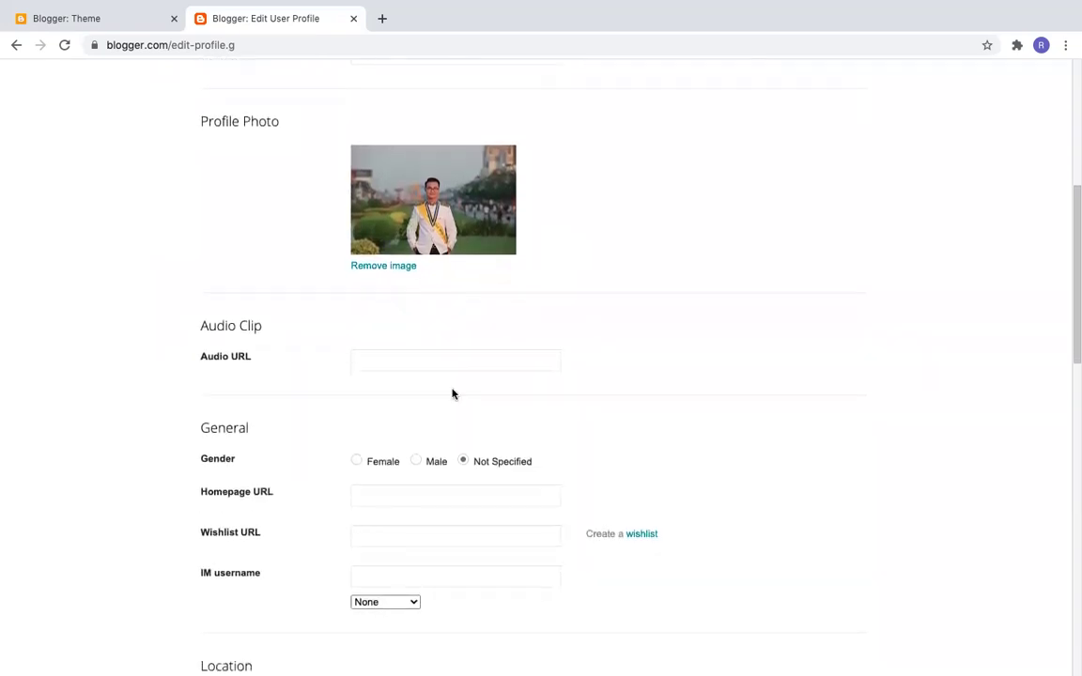
pyautogui.scroll(-3, 452, 391)
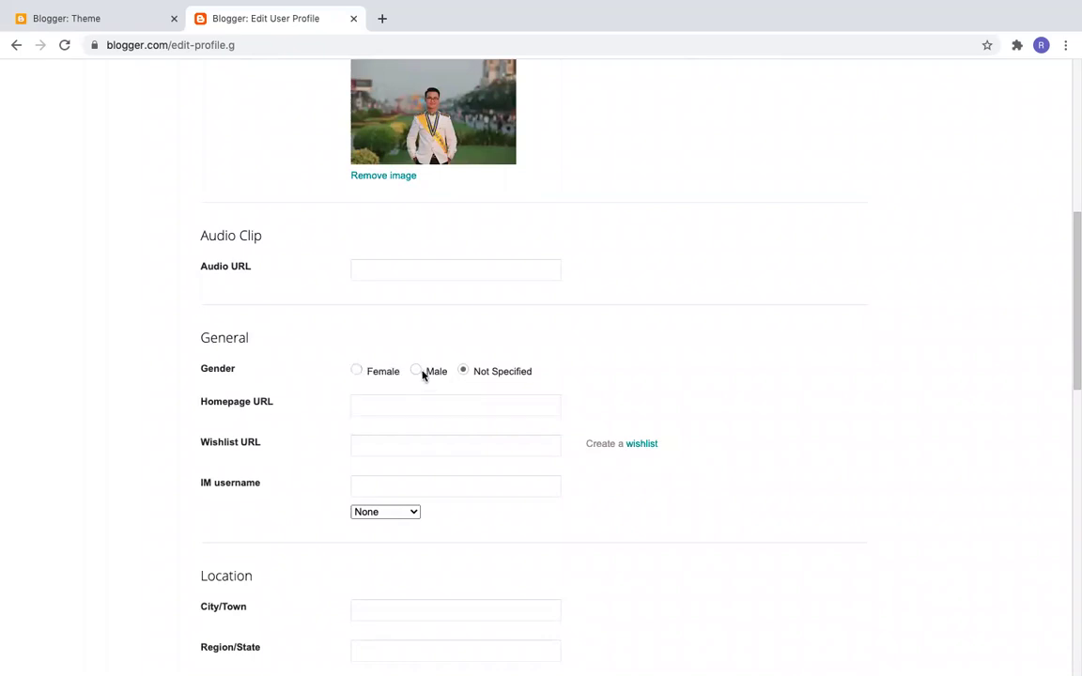
pyautogui.scroll(-1, 567, 406)
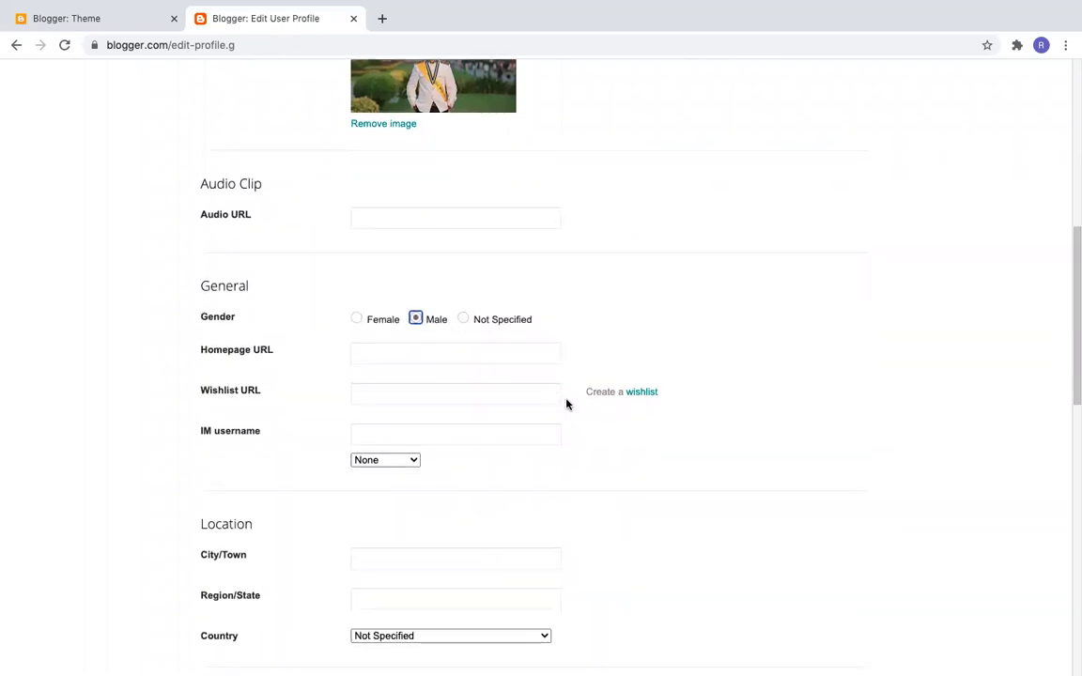
# Review the location, work and additional information fields without filling them in, and save the profile
pyautogui.scroll(-1, 312, 400)
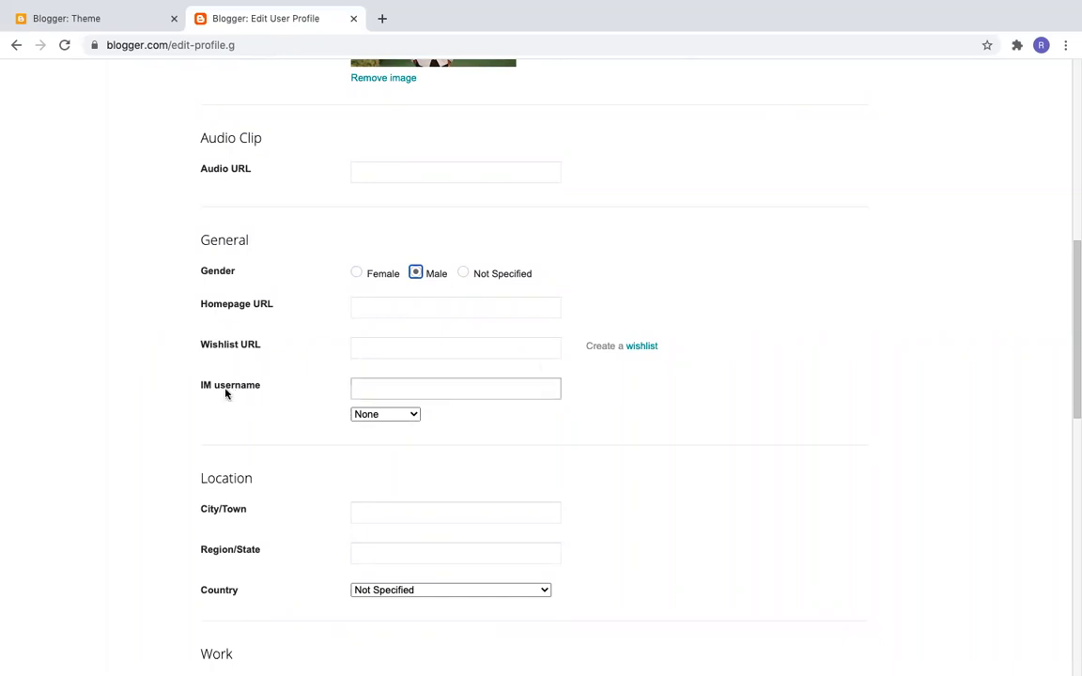
pyautogui.scroll(-1, 386, 434)
pyautogui.scroll(-2, 386, 434)
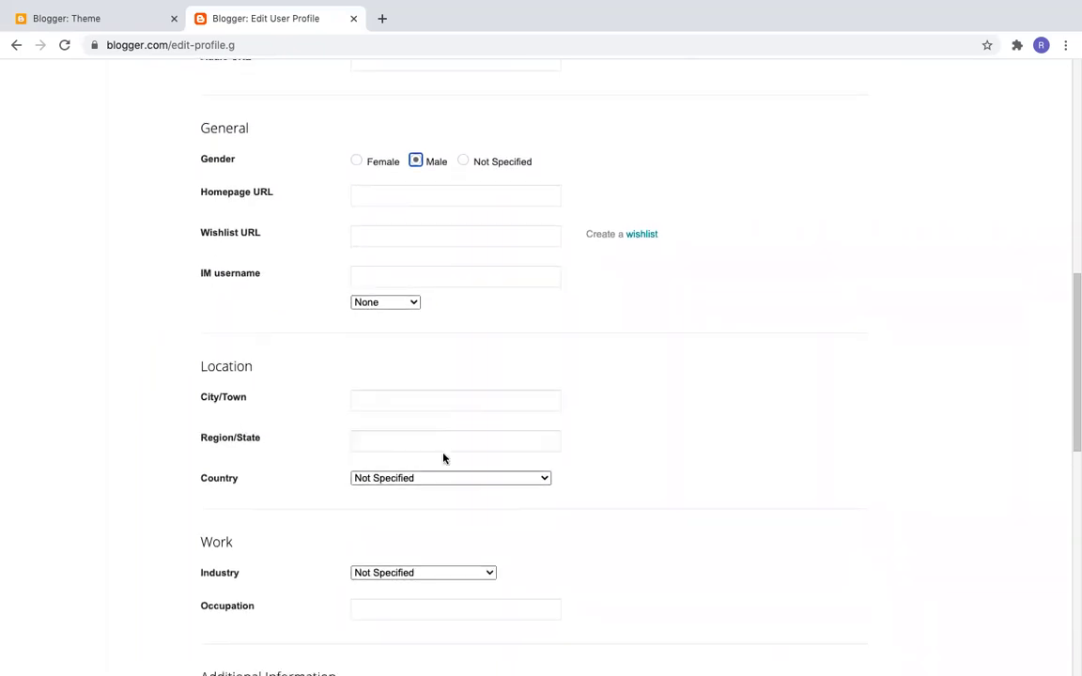
pyautogui.scroll(-4, 441, 457)
pyautogui.scroll(-2, 444, 455)
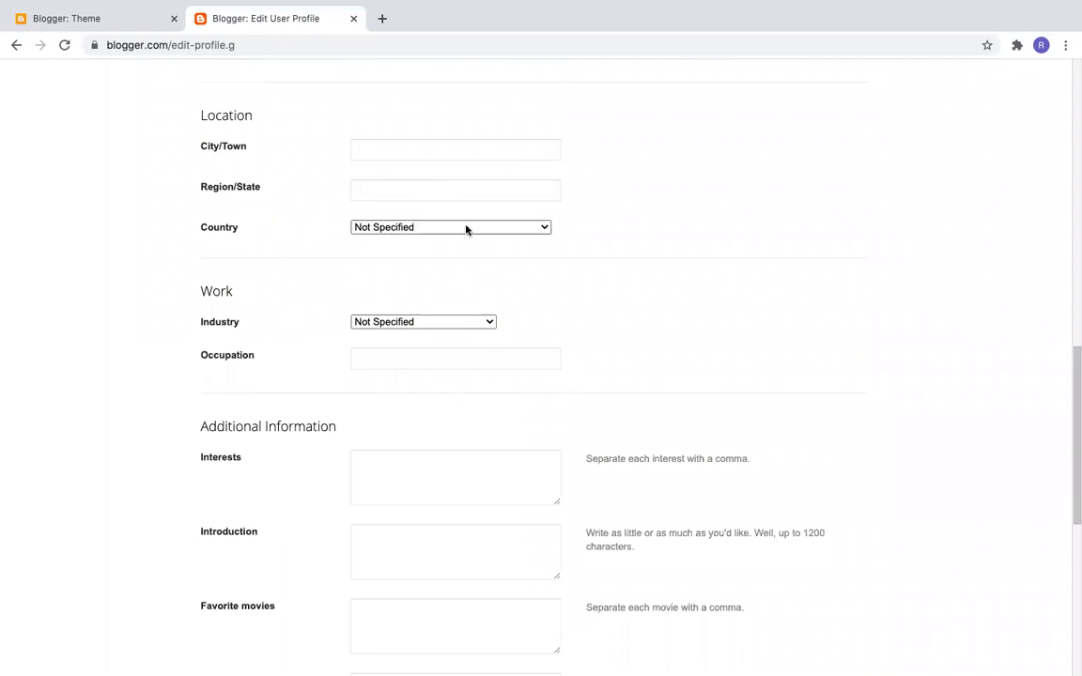
pyautogui.scroll(-1, 386, 415)
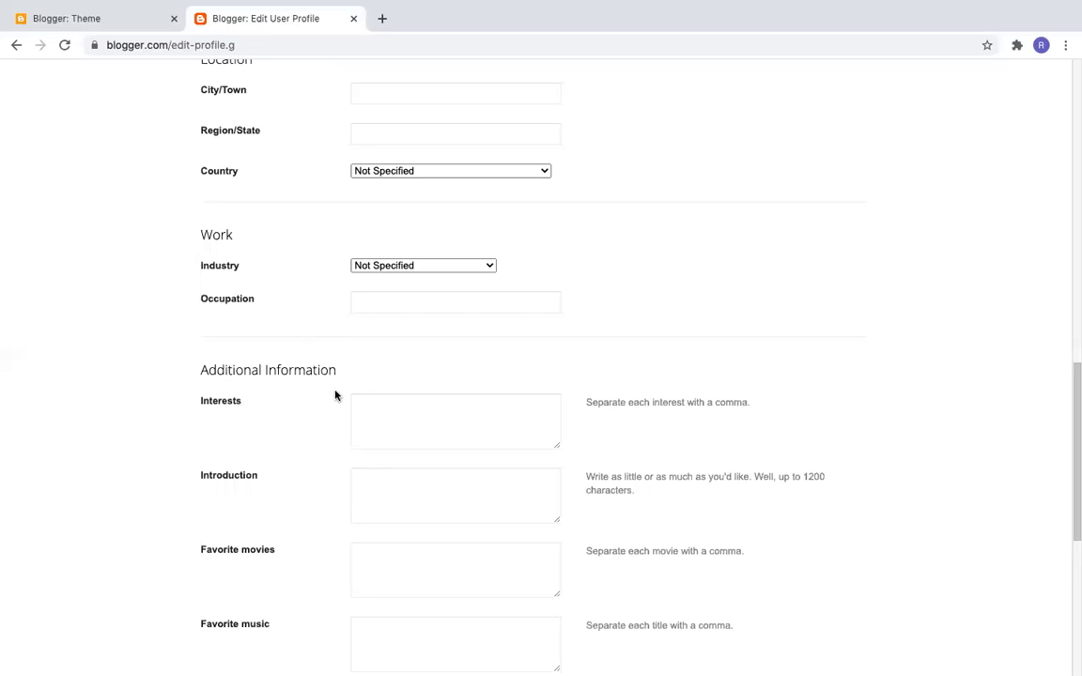
pyautogui.scroll(-1, 335, 396)
pyautogui.scroll(-5, 408, 349)
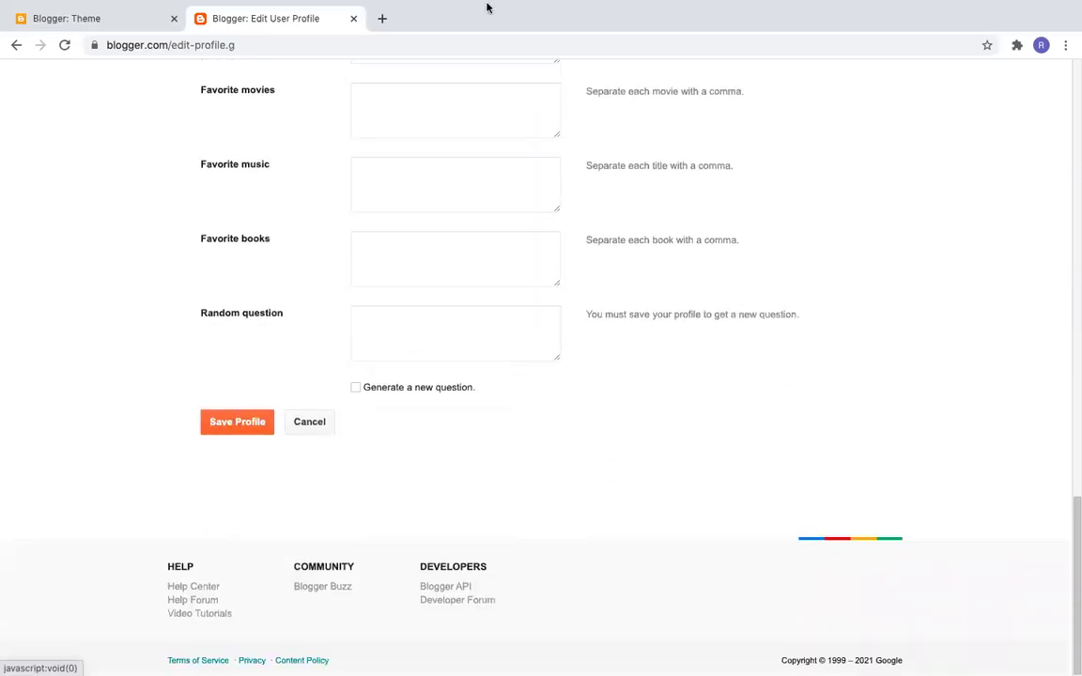
pyautogui.click(235, 427)
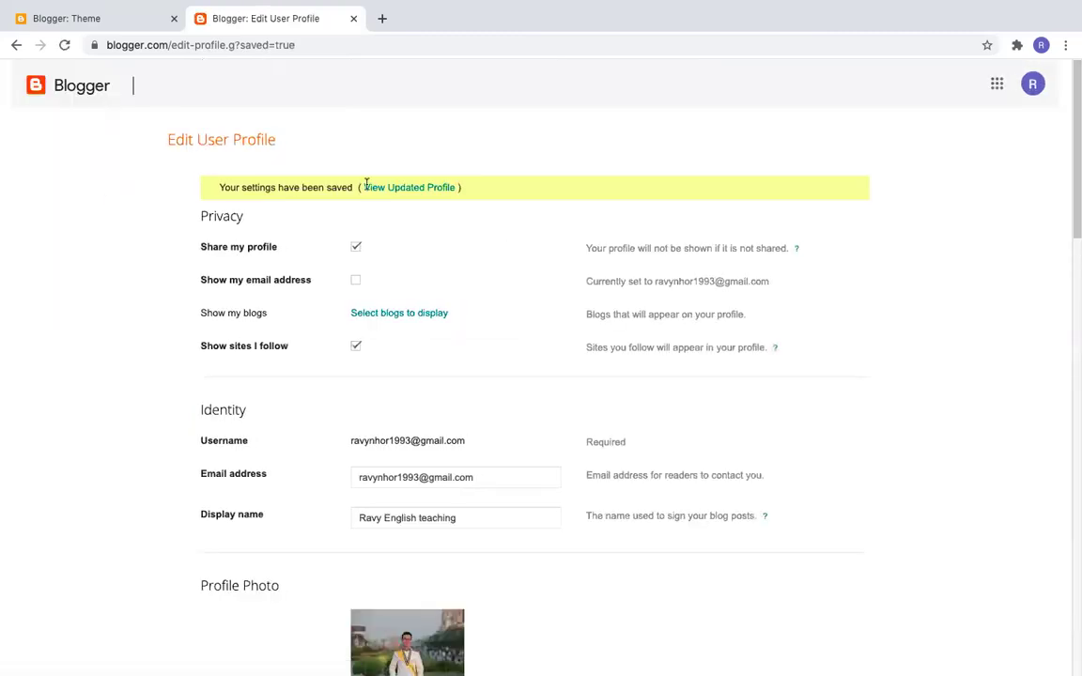
# Go to the blog's dashboard, view the live blog with the updated profile, and return to the theme page
pyautogui.click(64, 87)
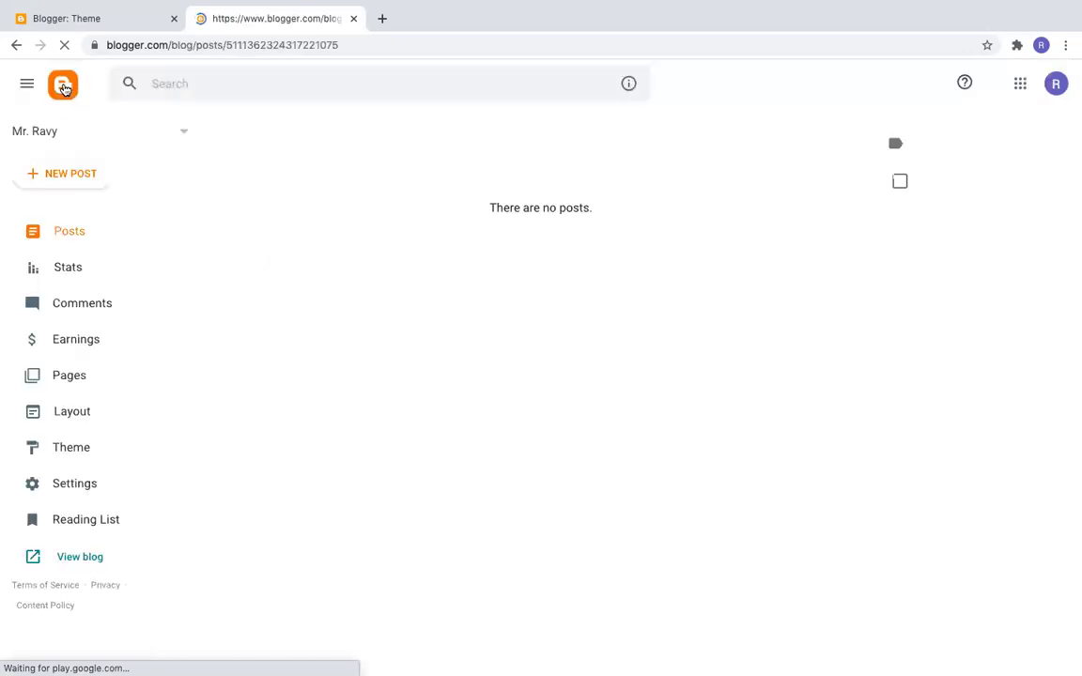
pyautogui.click(73, 557)
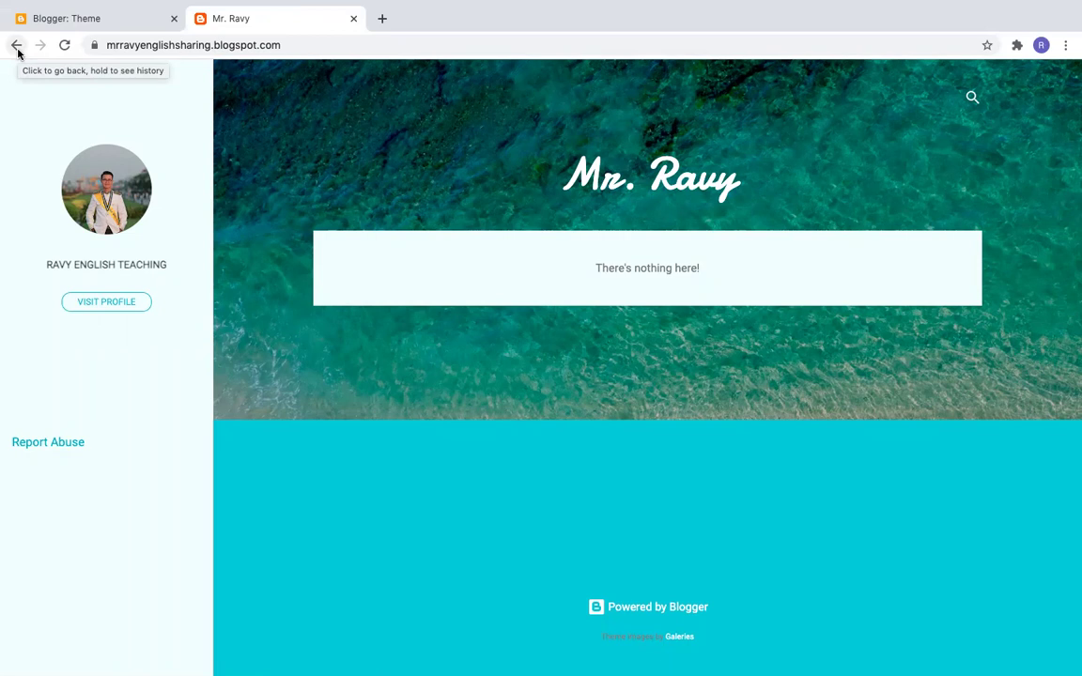
pyautogui.click(89, 18)
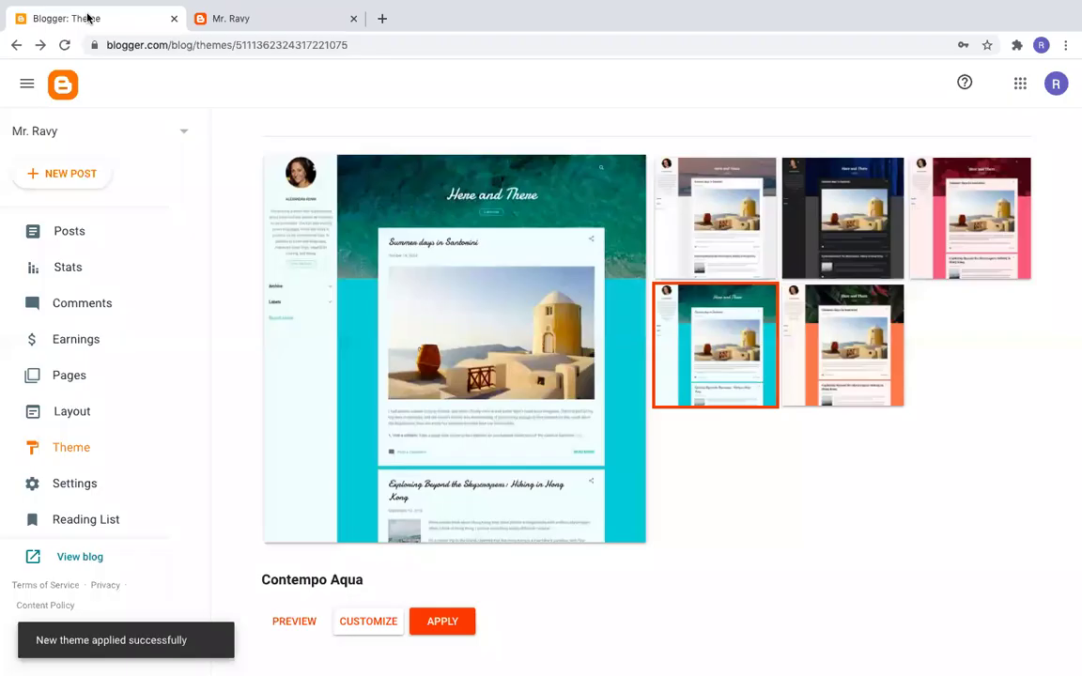
# Create a new post, close the live blog tab, and title the post "My Favorite animal"
pyautogui.click(82, 183)
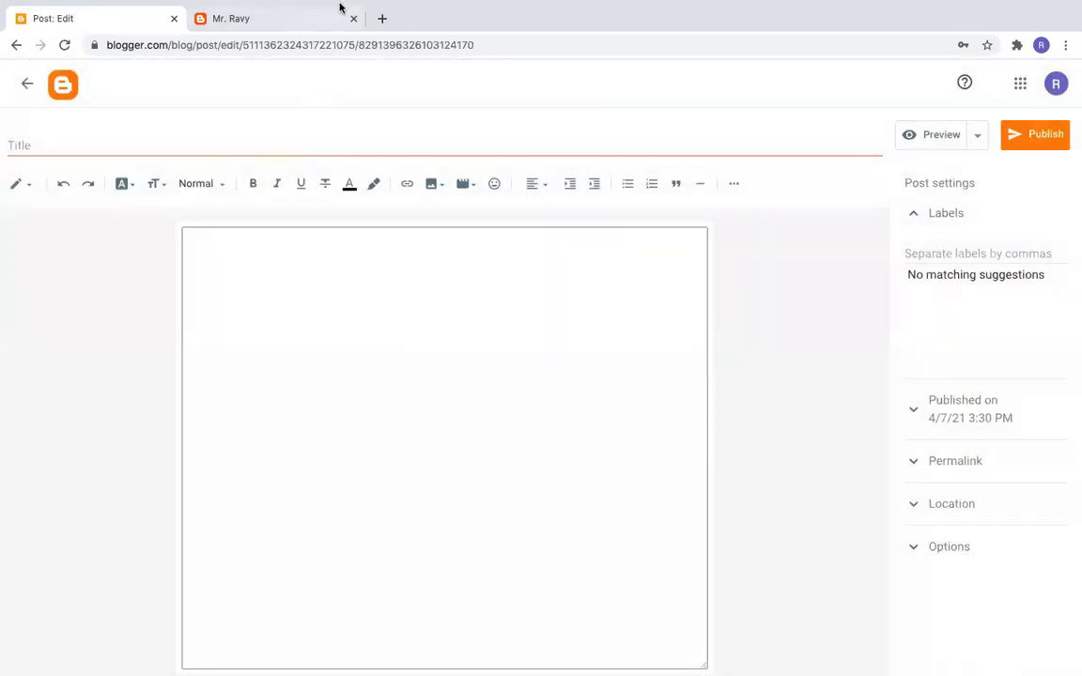
pyautogui.click(353, 18)
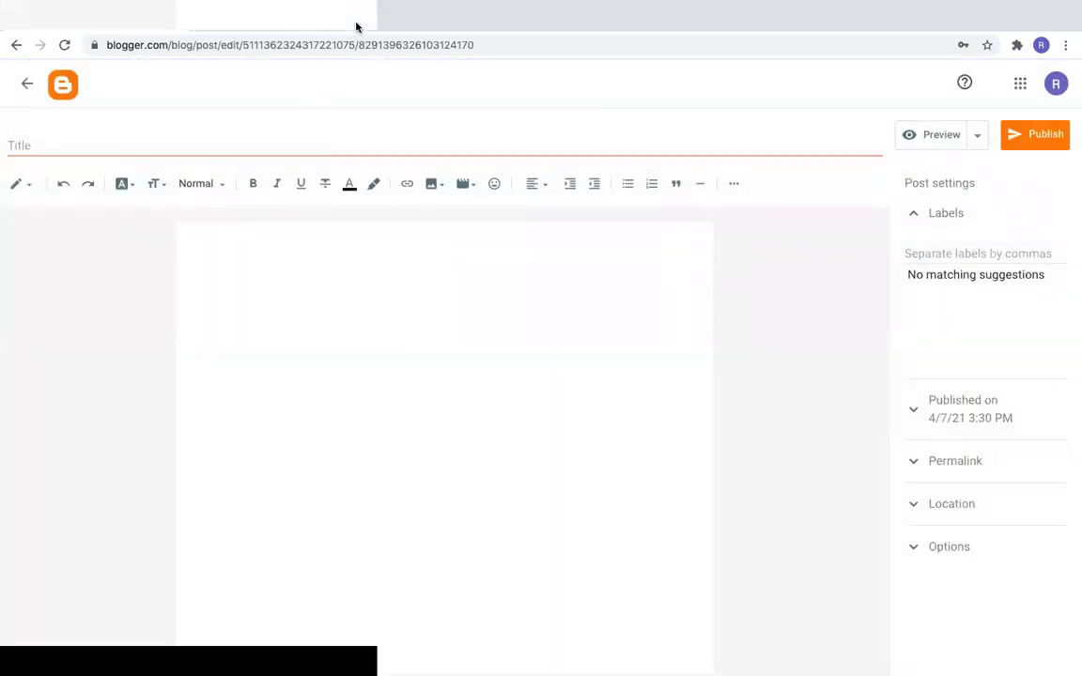
pyautogui.click(366, 407)
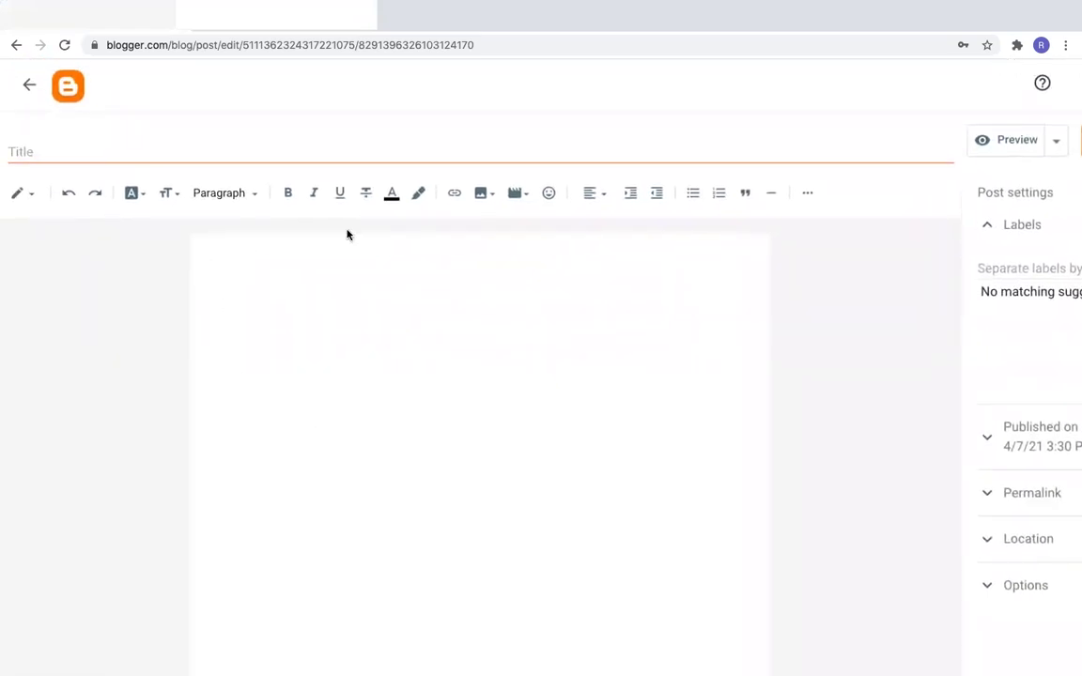
pyautogui.click(122, 158)
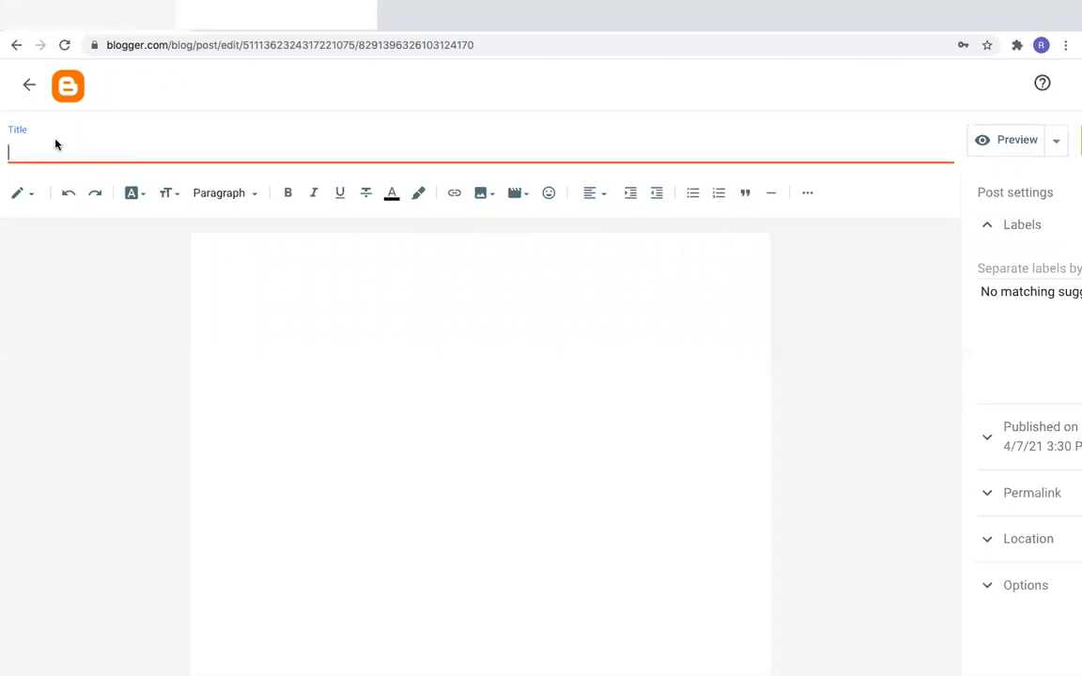
pyautogui.write('You')
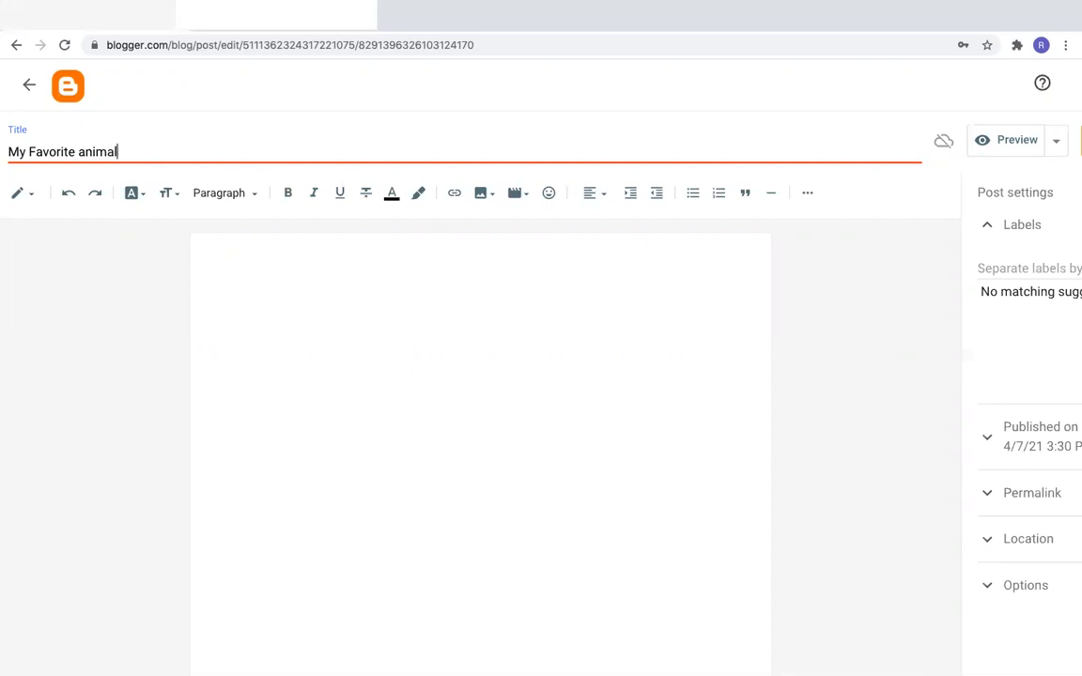
# Format the empty first line of the post body as a bold Major Heading with blue text
pyautogui.click(295, 269)
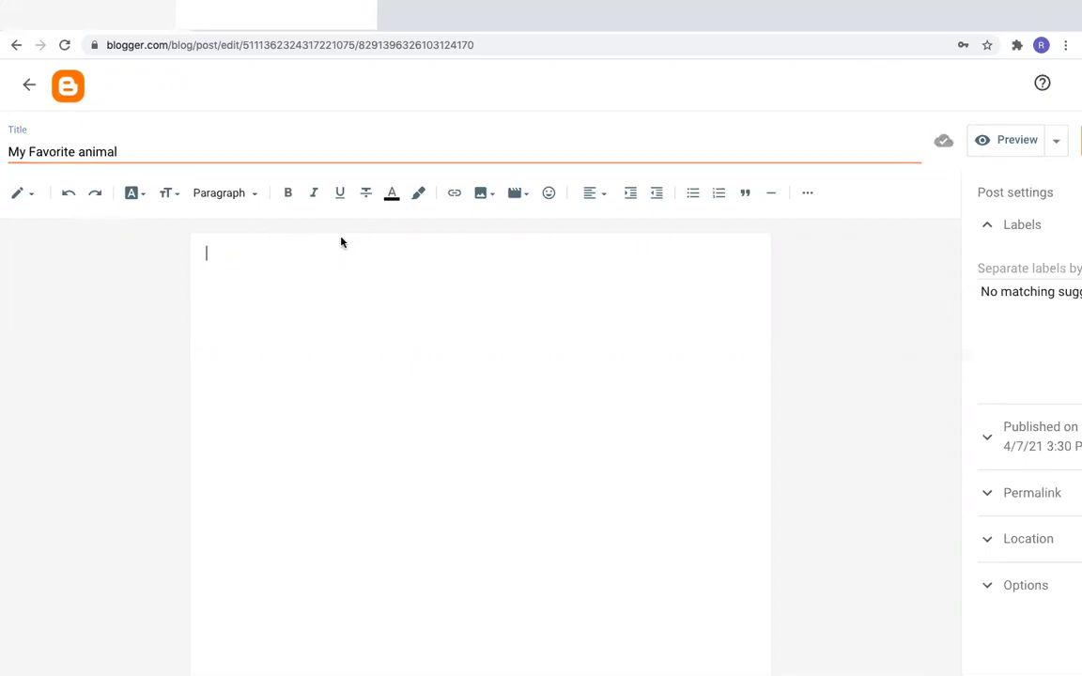
pyautogui.click(289, 195)
pyautogui.click(141, 198)
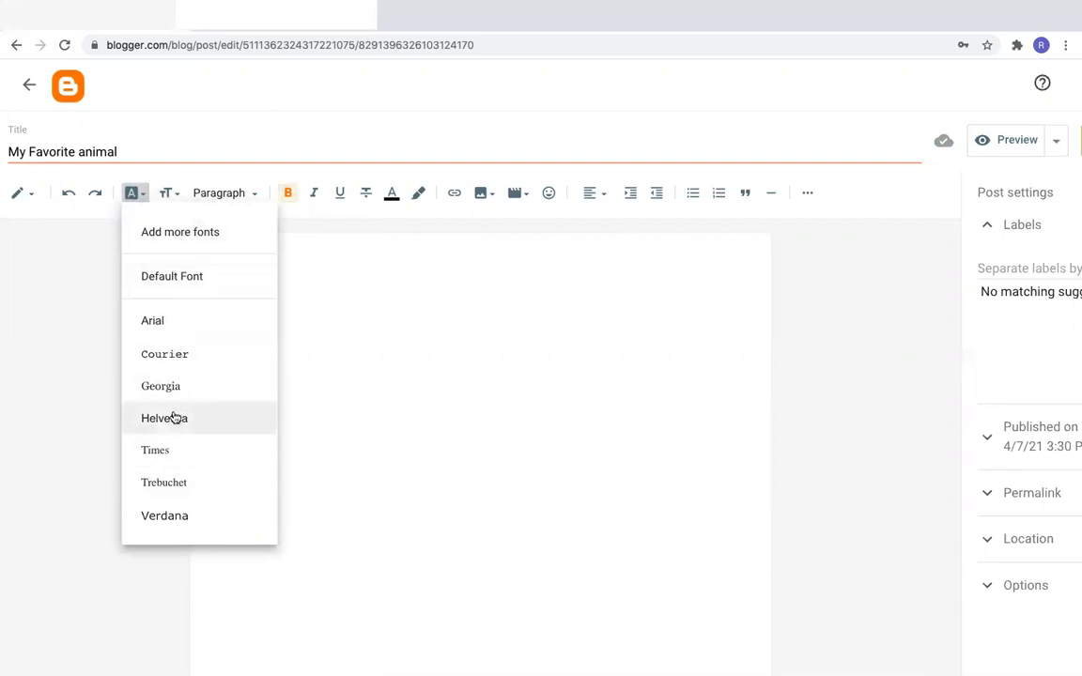
pyautogui.click(273, 238)
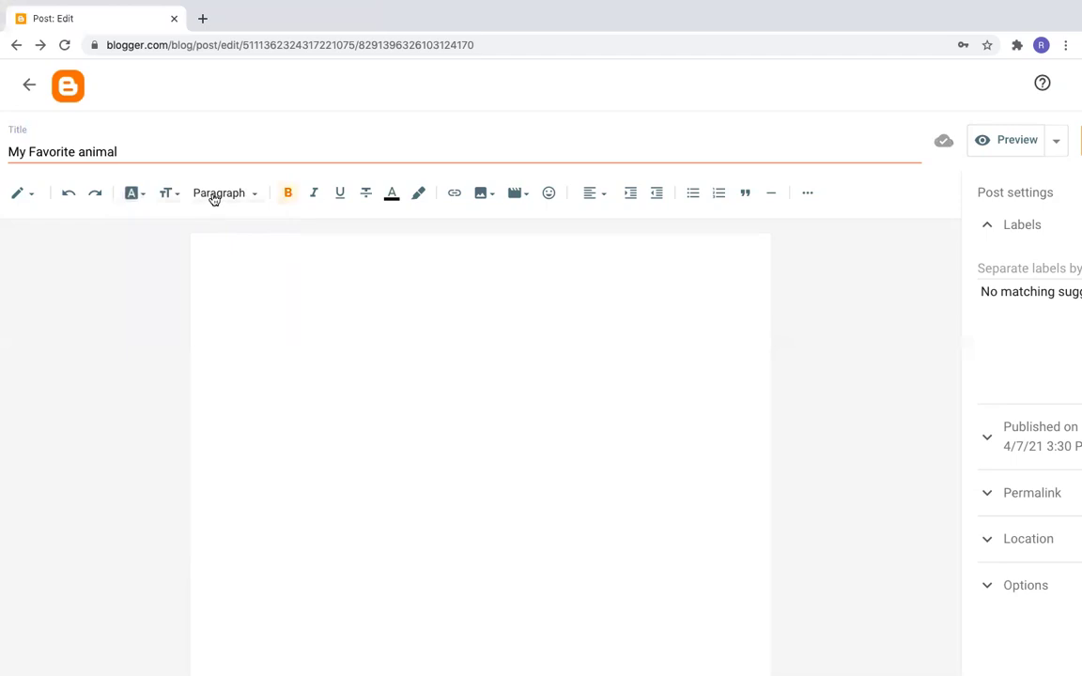
pyautogui.click(256, 196)
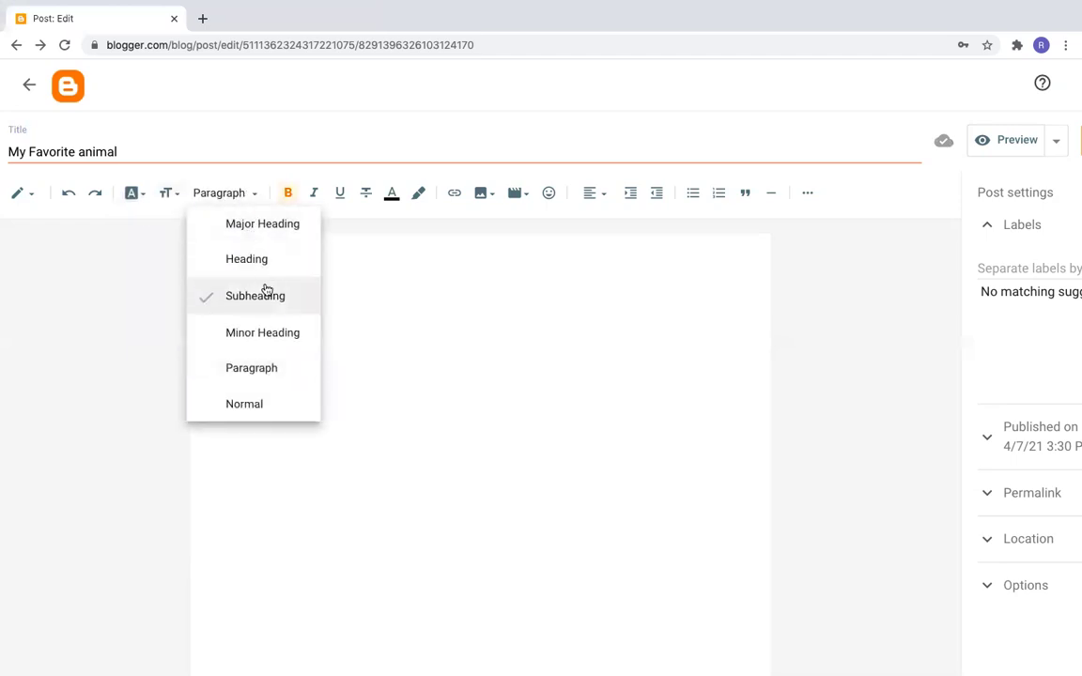
pyautogui.click(266, 225)
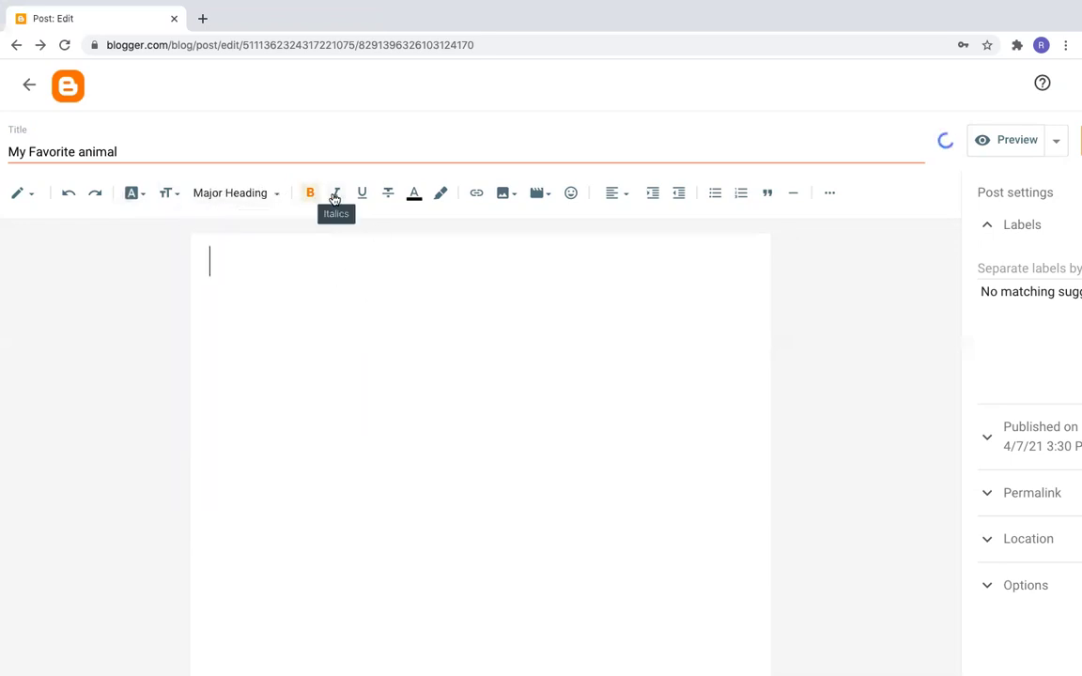
pyautogui.click(412, 199)
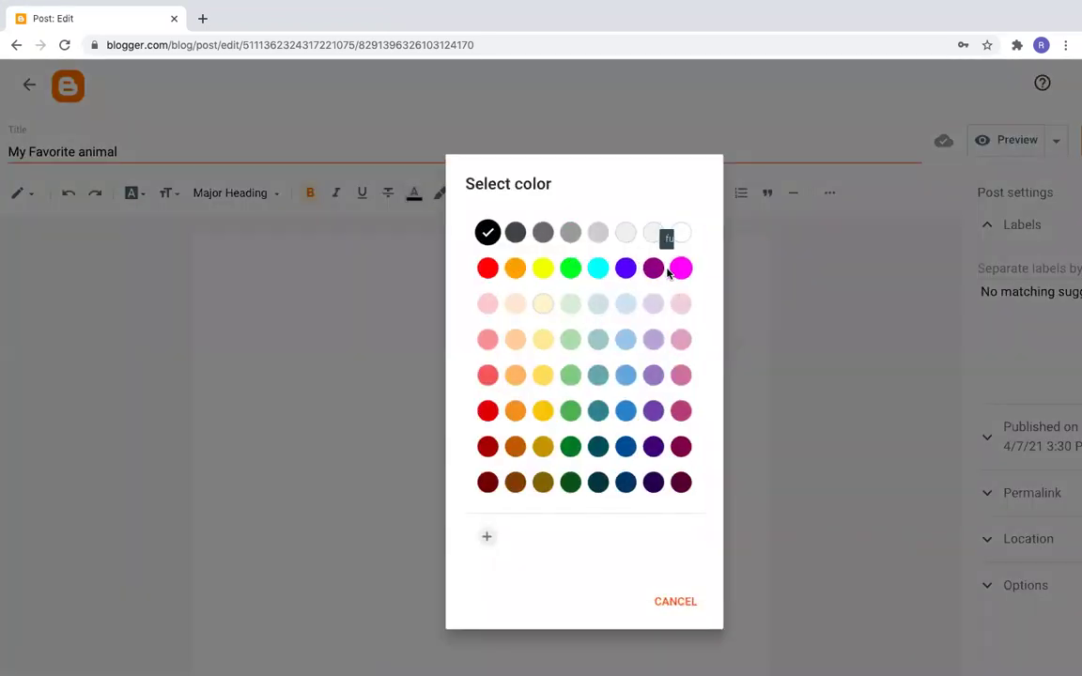
pyautogui.click(626, 270)
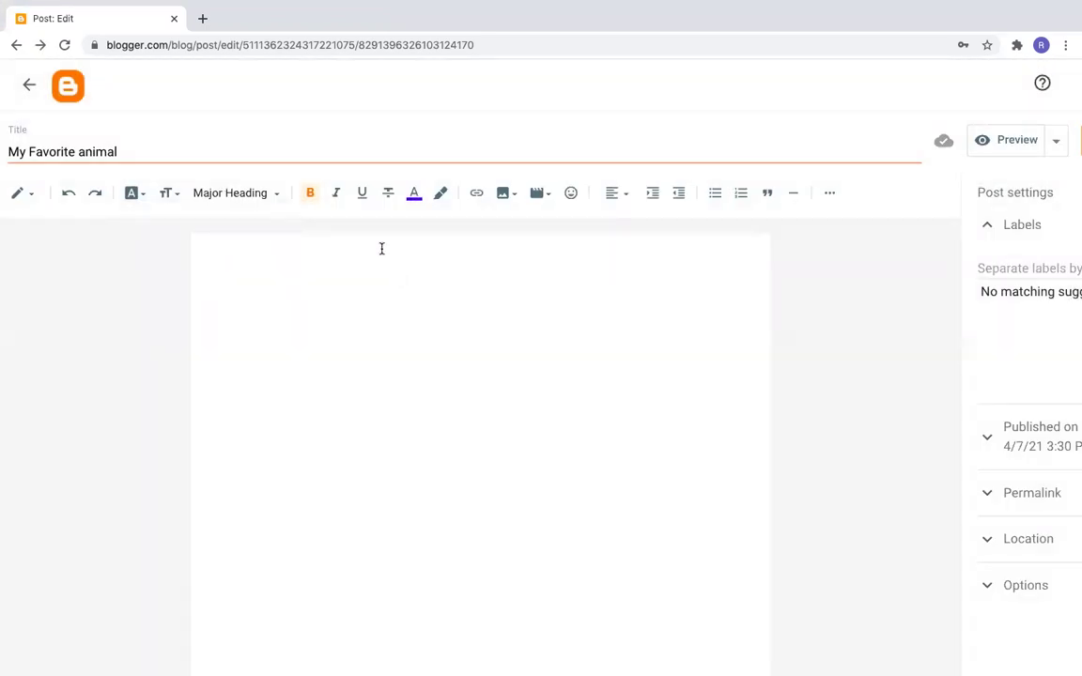
# Center the first line of the post body and enter "Elephant" as the heading
pyautogui.click(613, 199)
pyautogui.click(632, 245)
pyautogui.write('Ele')
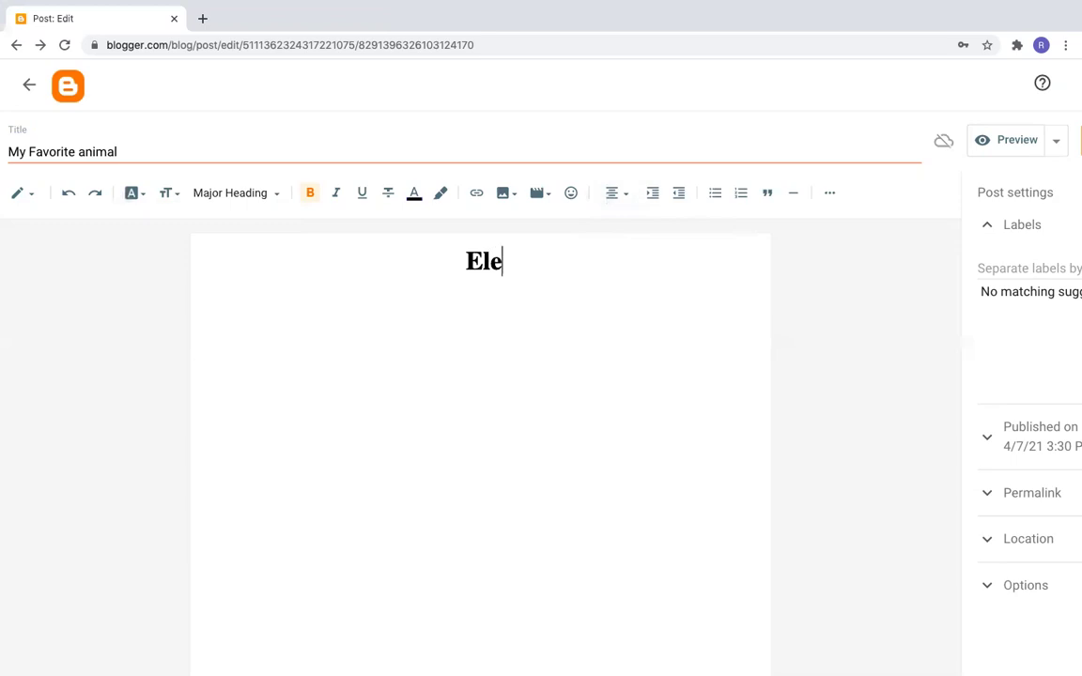
pyautogui.write('e')
pyautogui.press('BackSpace')
pyautogui.write('phant')
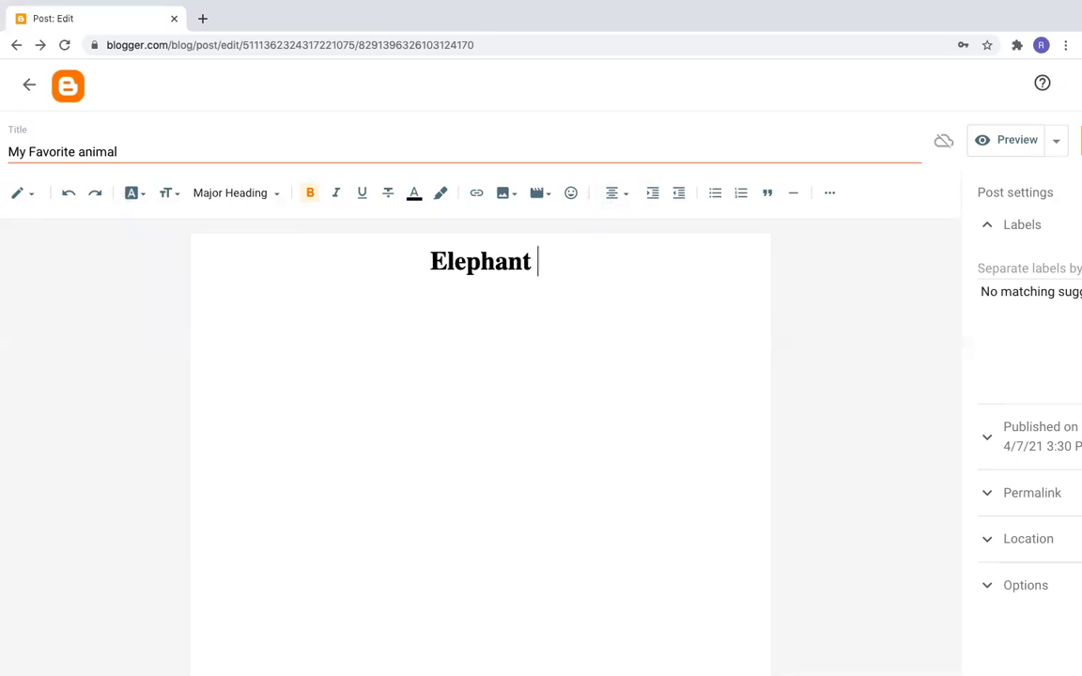
pyautogui.press('BackSpace')
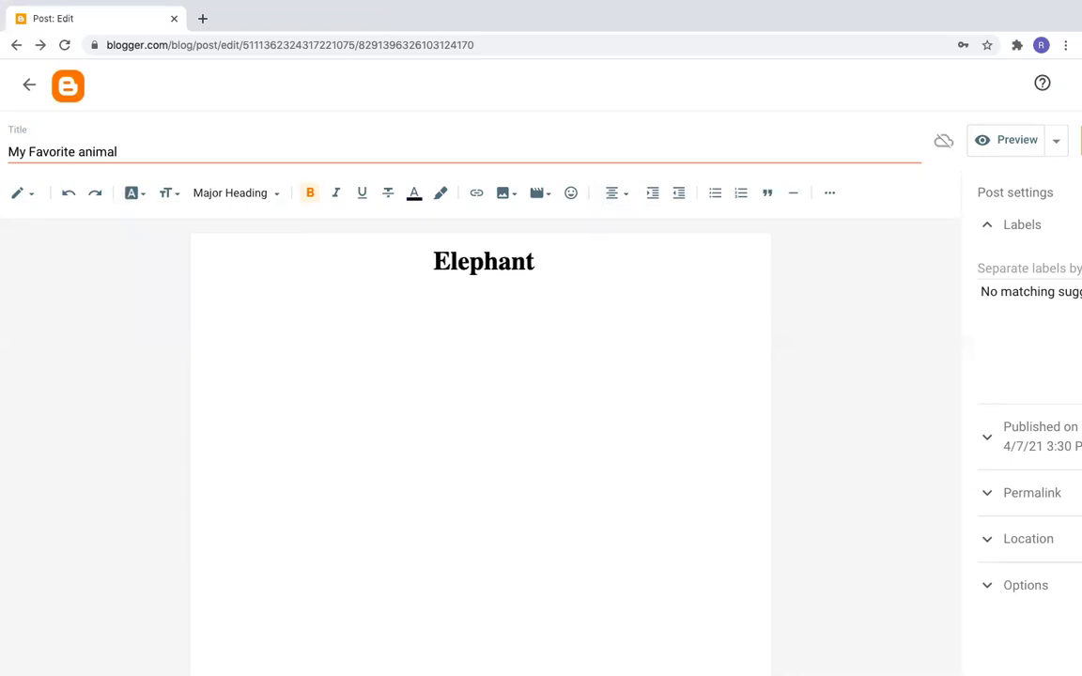
# Color the "Elephant" heading blue and start a new line below it
pyautogui.moveTo(581, 264); pyautogui.dragTo(396, 256)
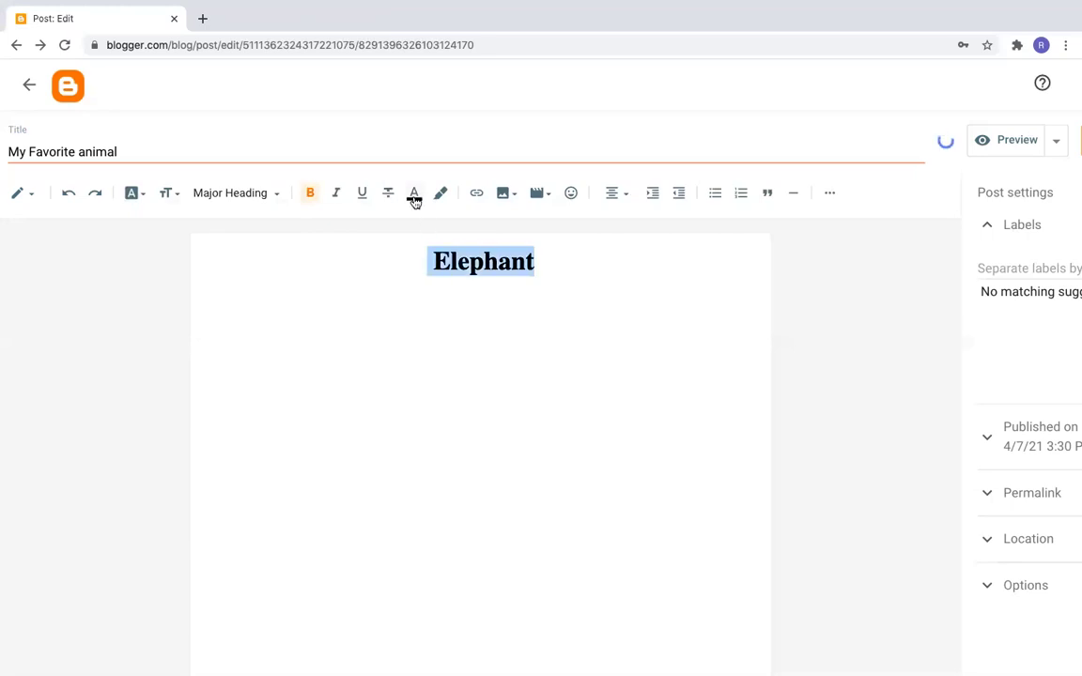
pyautogui.click(413, 194)
pyautogui.click(624, 274)
pyautogui.click(537, 259)
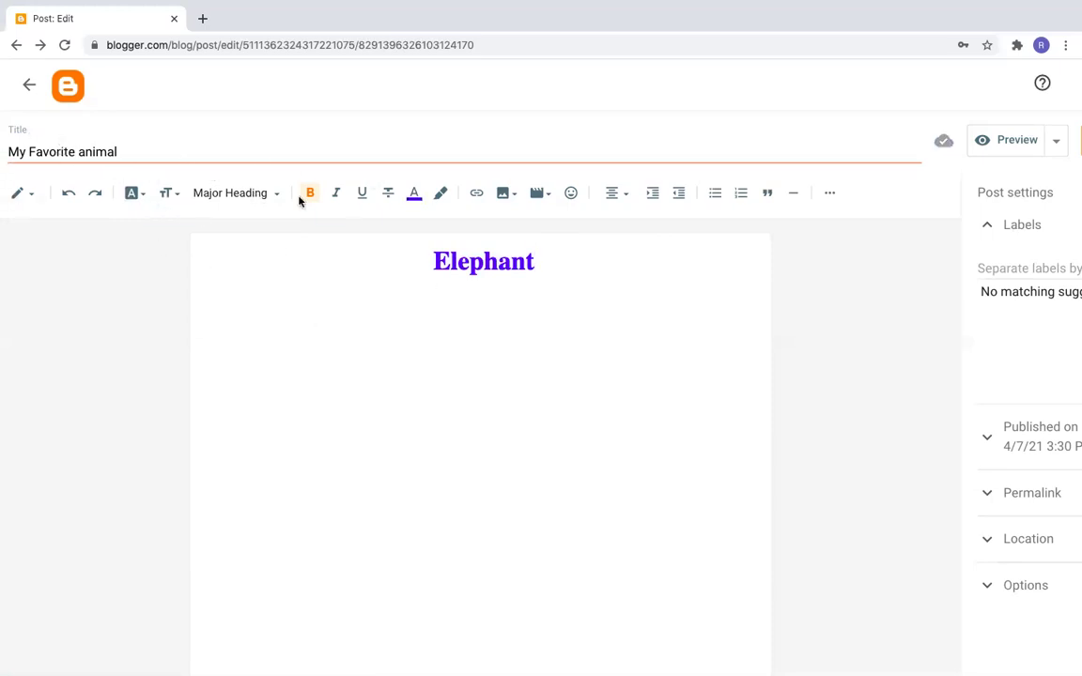
pyautogui.press('Return')
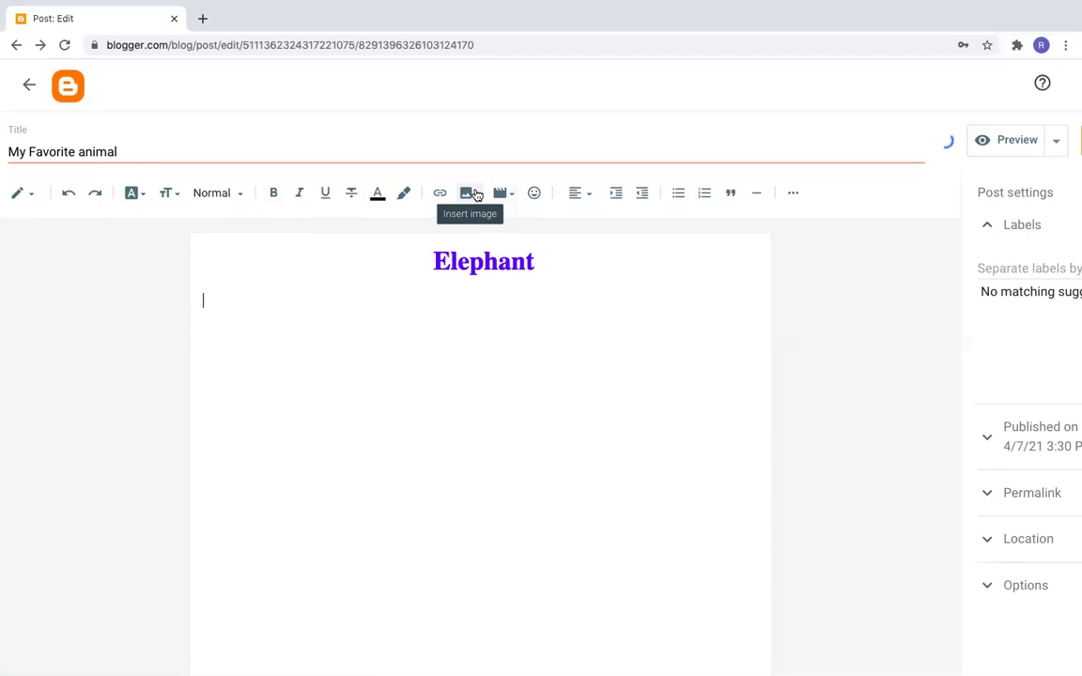
# Look through the Blogger image source and the Google Album Archive without inserting a picture
pyautogui.click(474, 193)
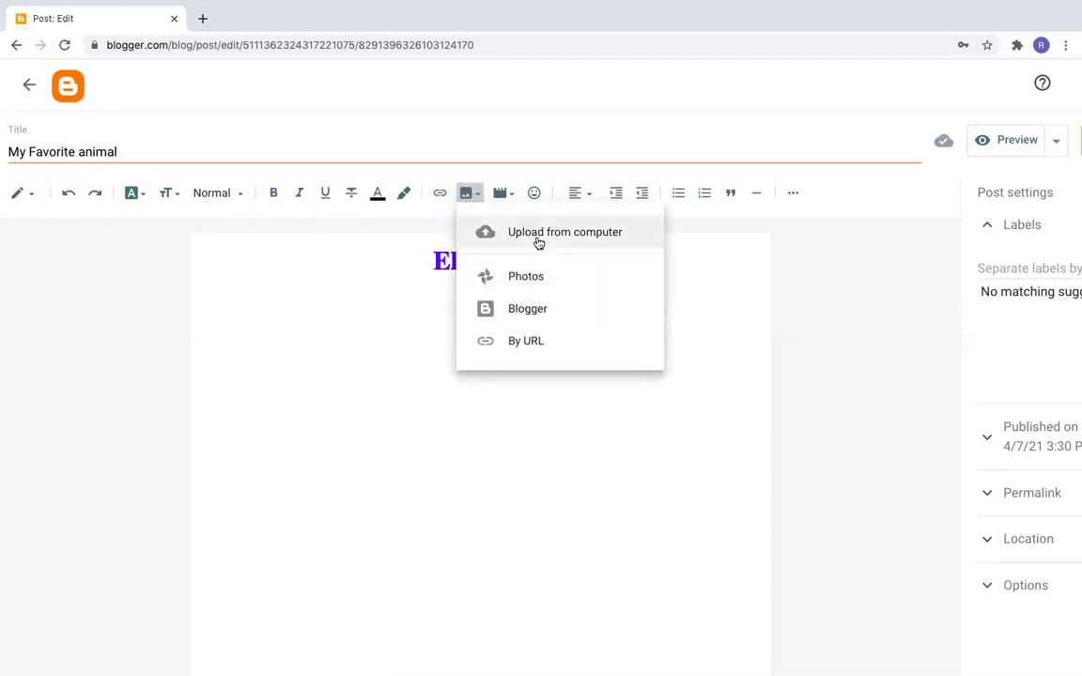
pyautogui.click(521, 310)
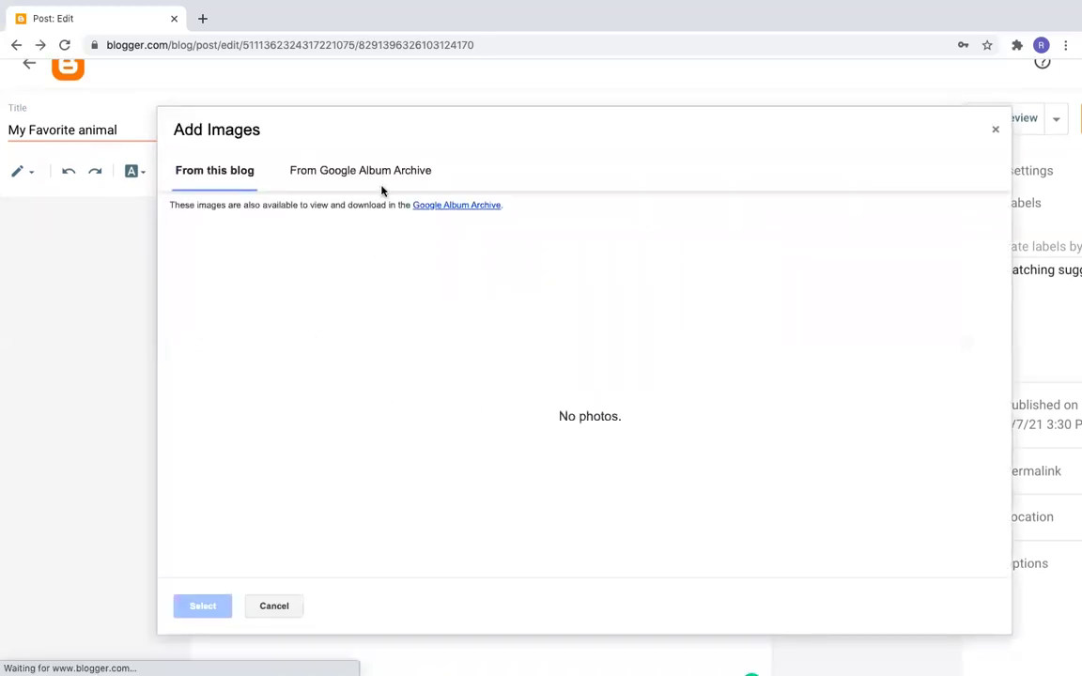
pyautogui.click(368, 180)
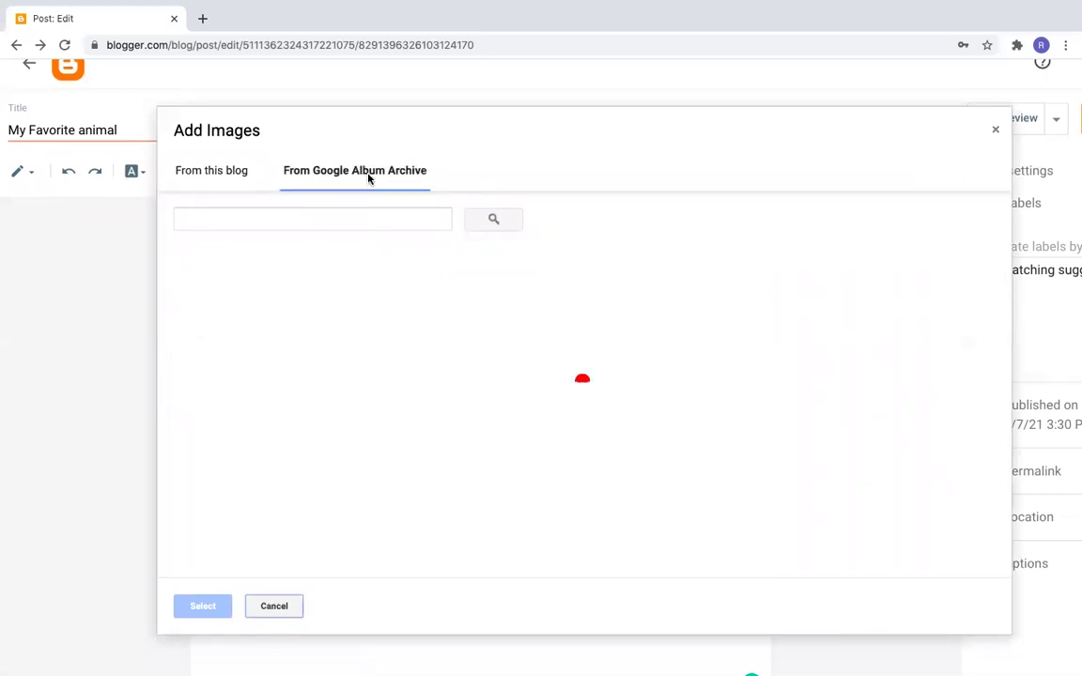
pyautogui.click(296, 222)
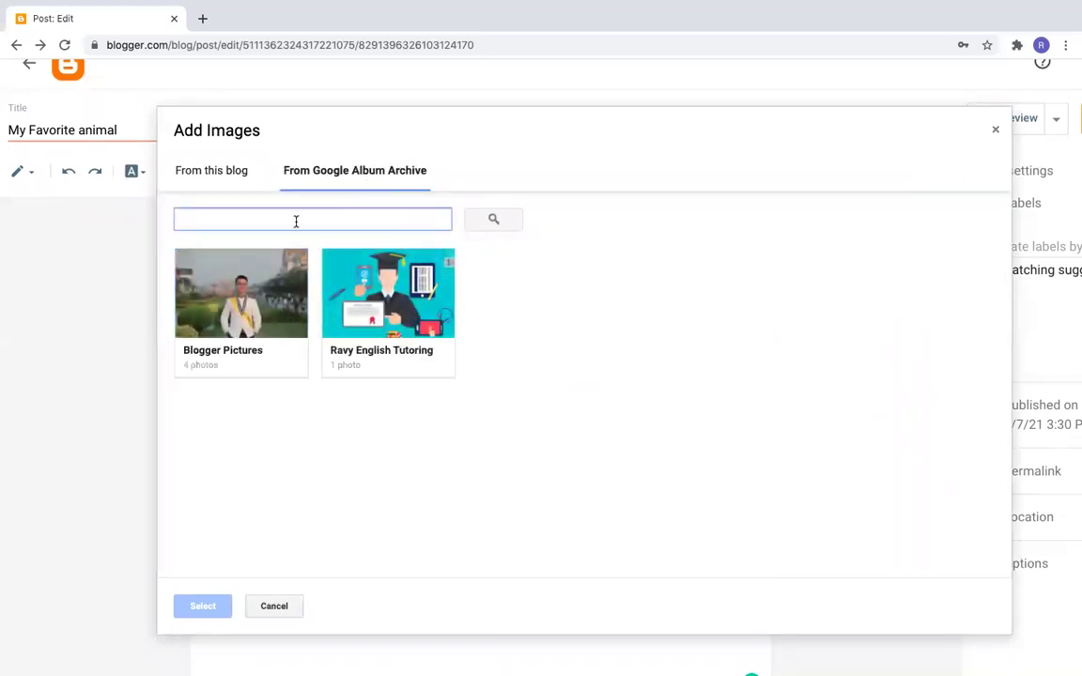
pyautogui.write('B')
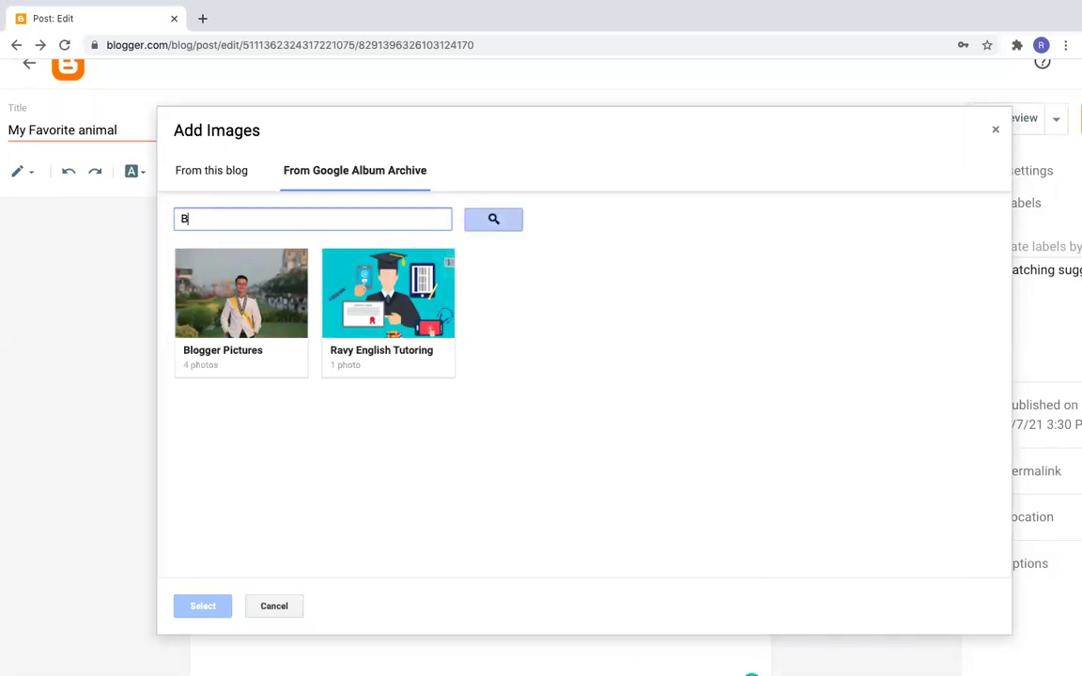
pyautogui.press('BackSpace')
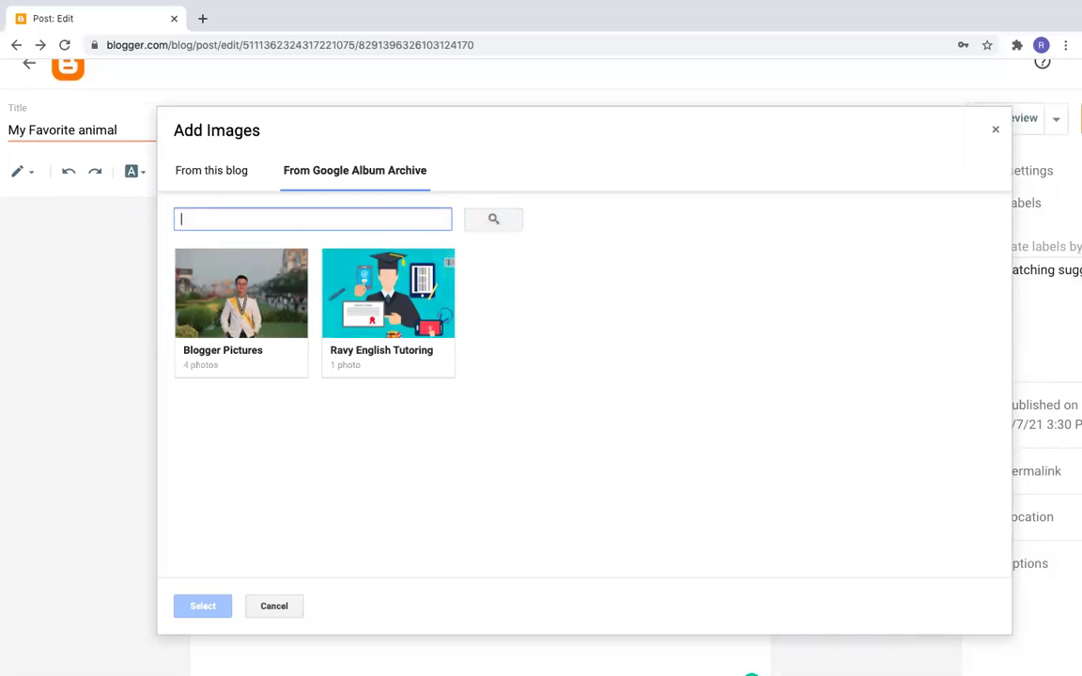
pyautogui.click(282, 603)
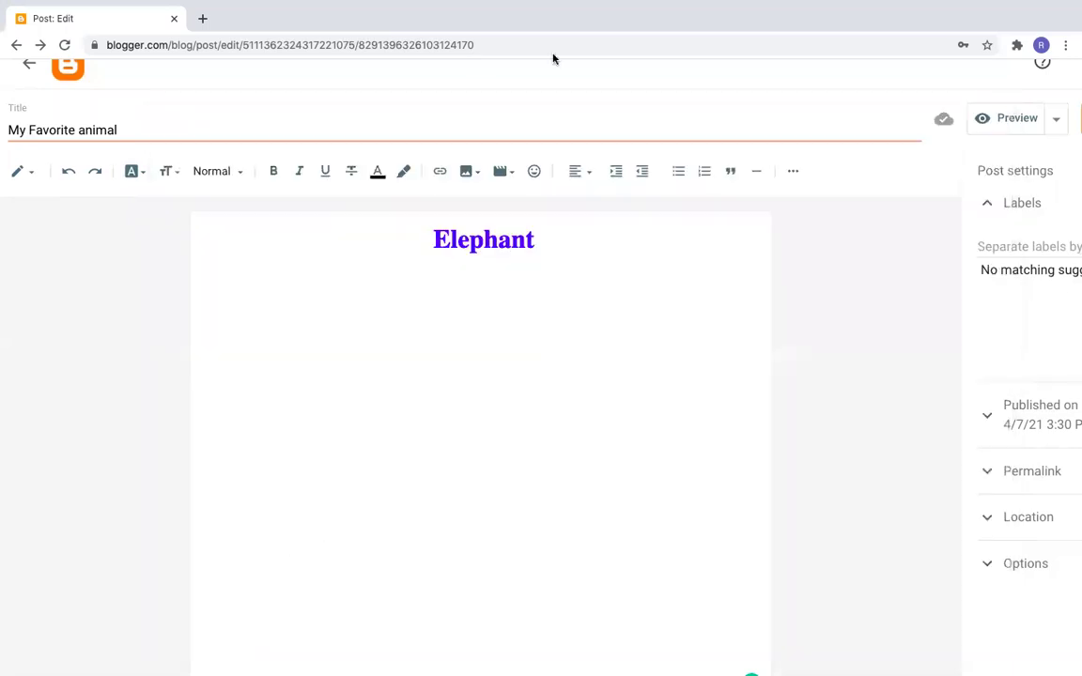
# Check Google Photos as an image source for the post and close the image picker
pyautogui.click(466, 172)
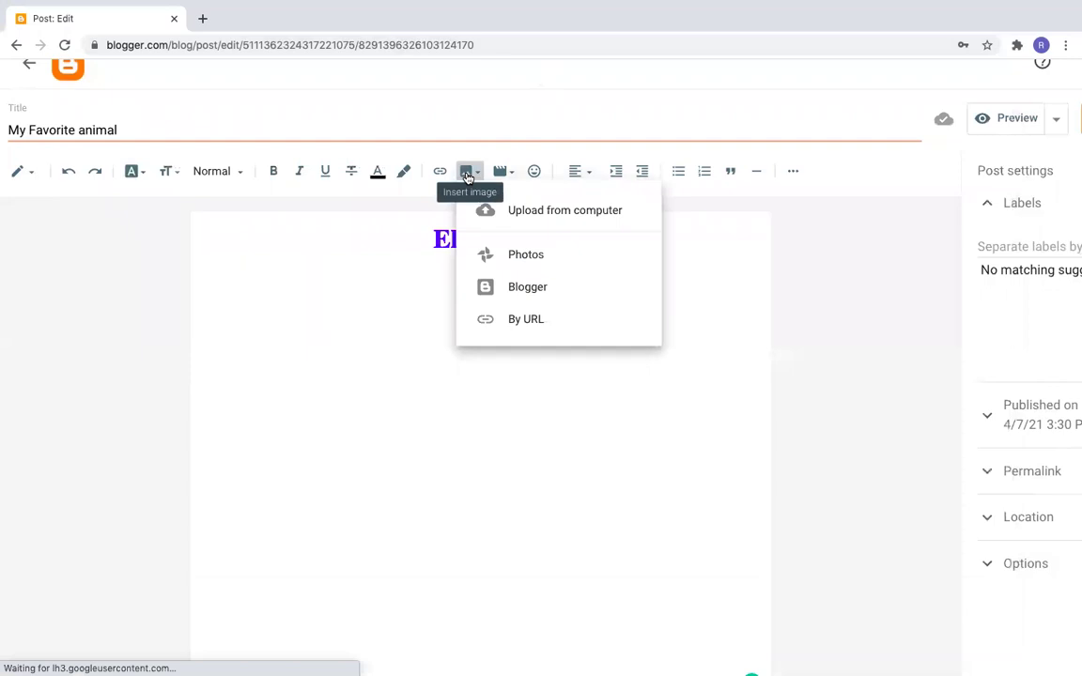
pyautogui.click(542, 263)
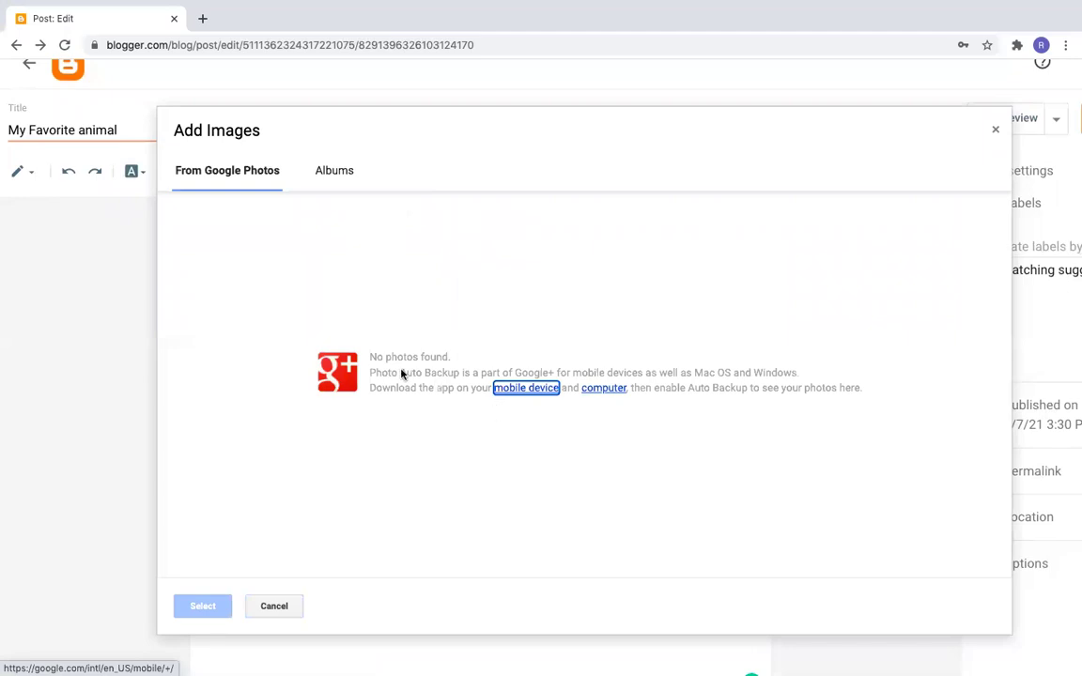
pyautogui.click(993, 129)
# Search Google for "elephant" in a new browser tab and show the image results
pyautogui.click(202, 19)
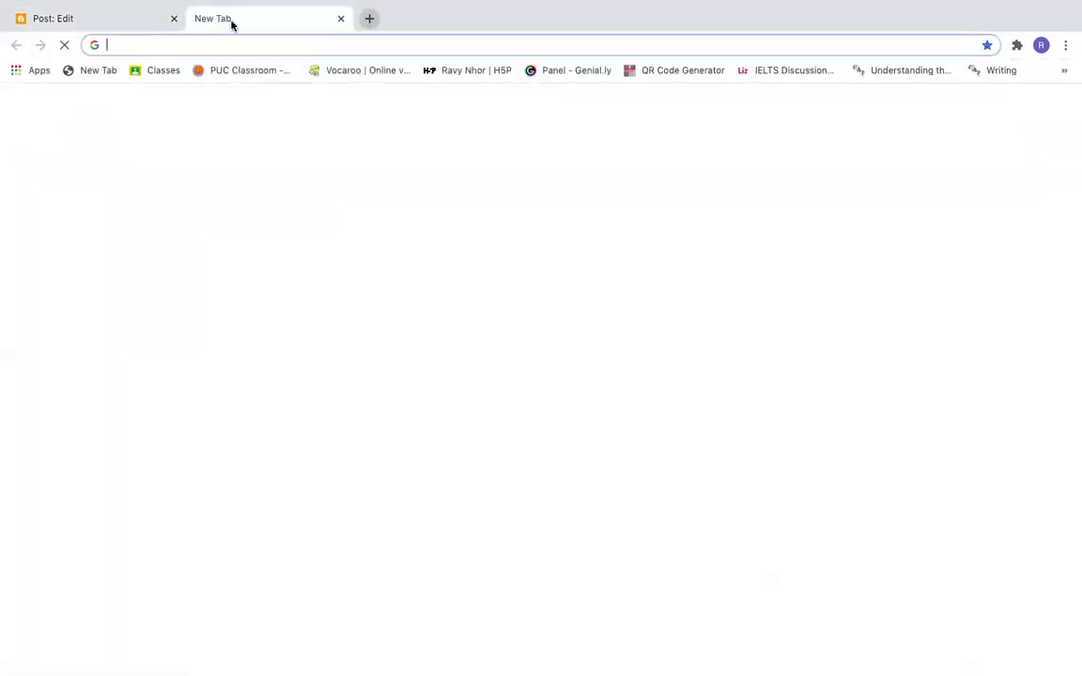
pyautogui.write('elephant')
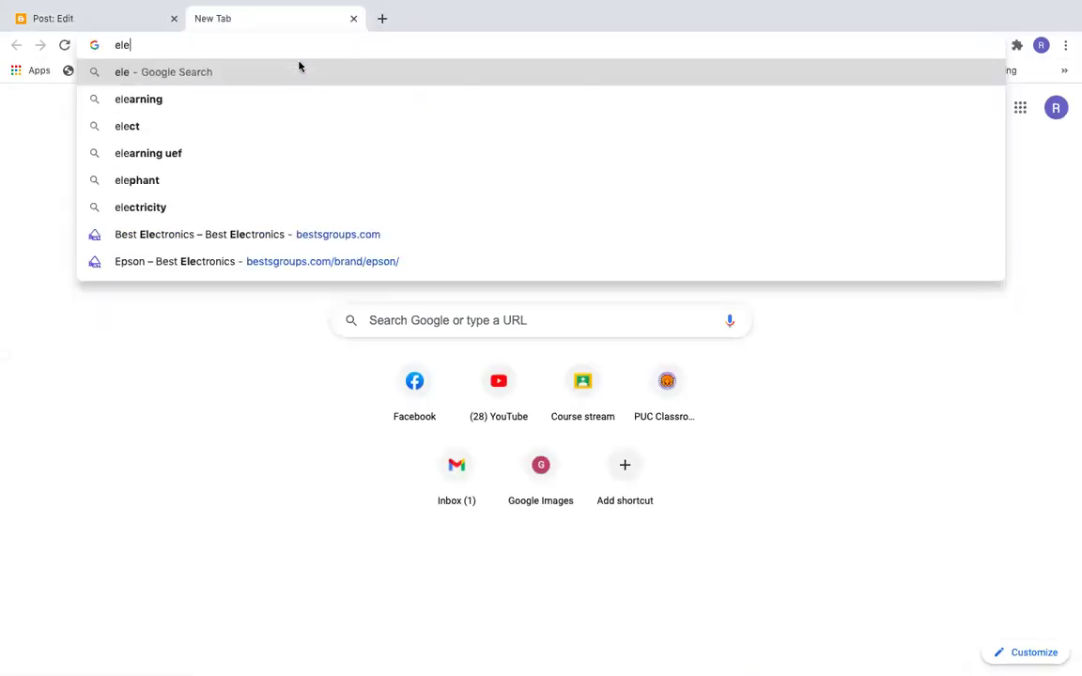
pyautogui.press('Return')
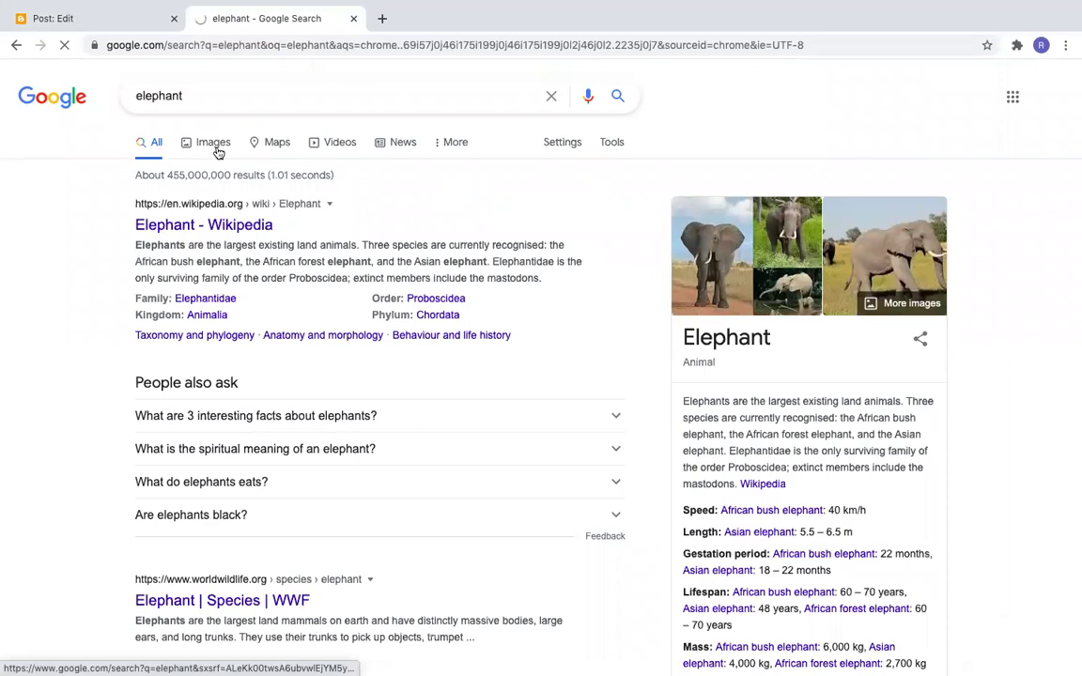
pyautogui.click(215, 146)
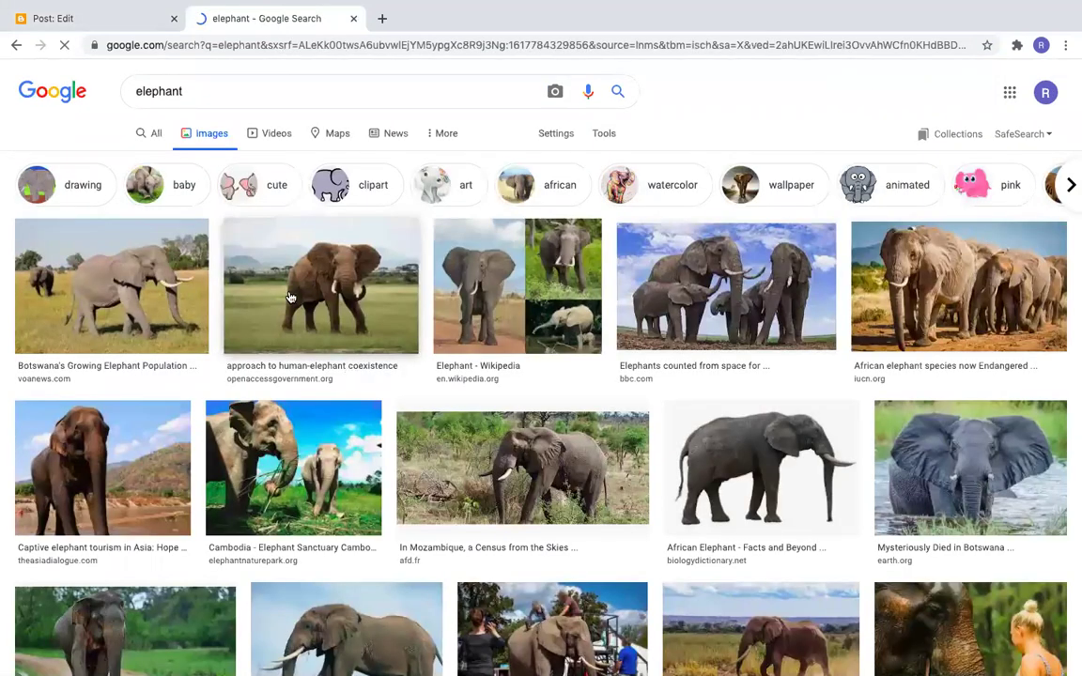
# Save the openaccessgovernment.org elephant image to the Desktop as a JPEG named "download", and return to the post editor
pyautogui.rightClick(316, 299)
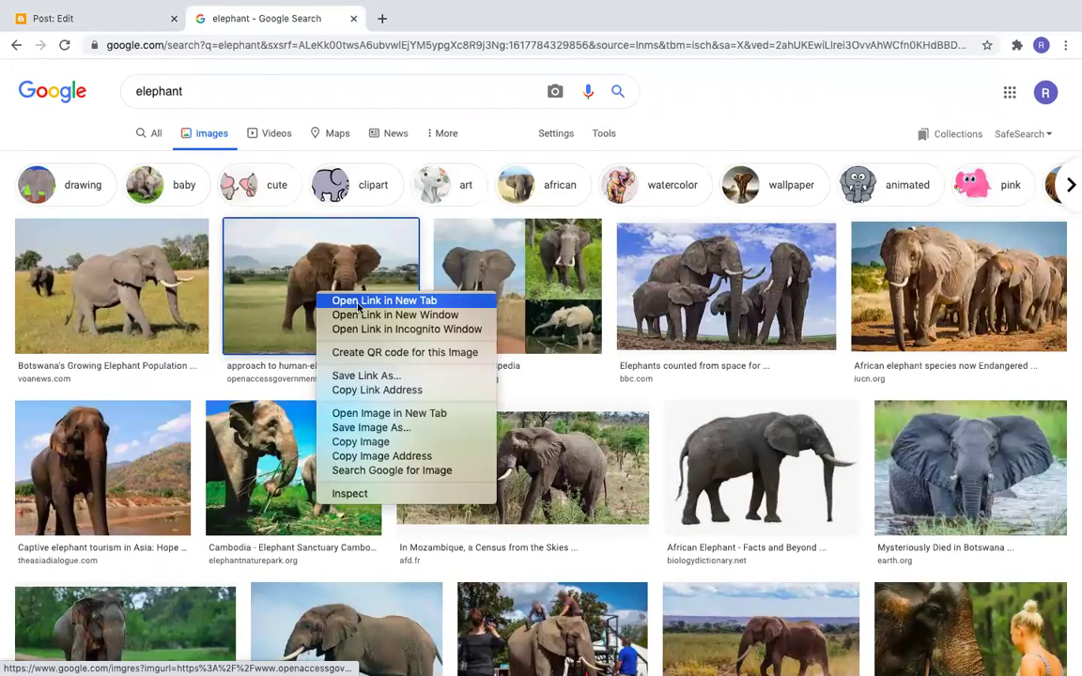
pyautogui.click(394, 427)
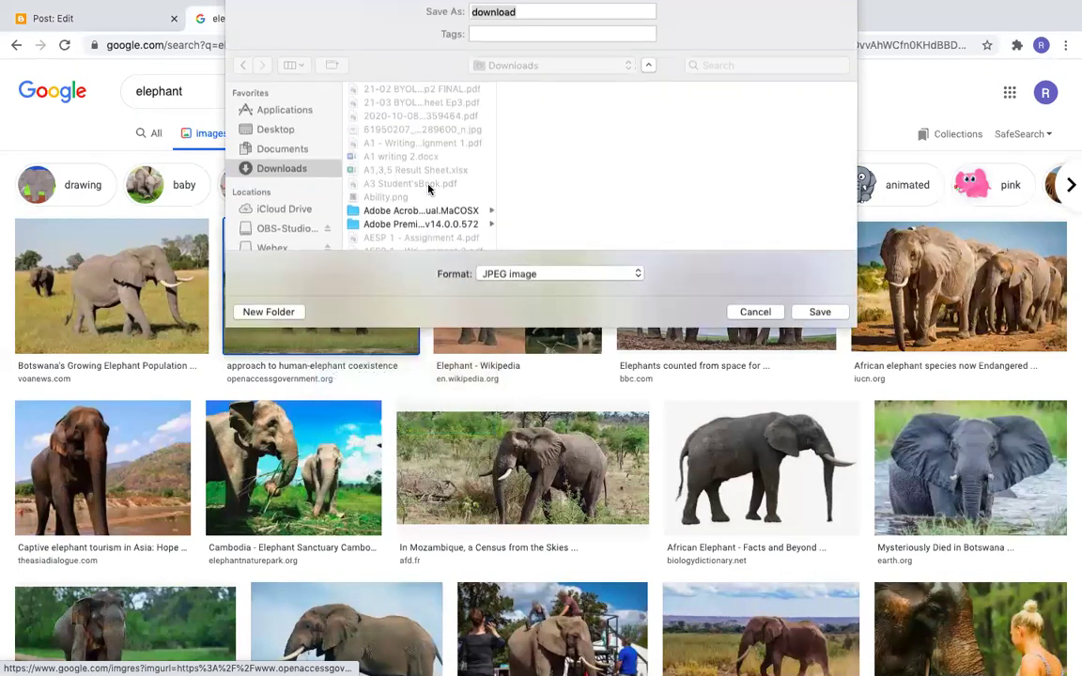
pyautogui.click(275, 139)
pyautogui.click(817, 321)
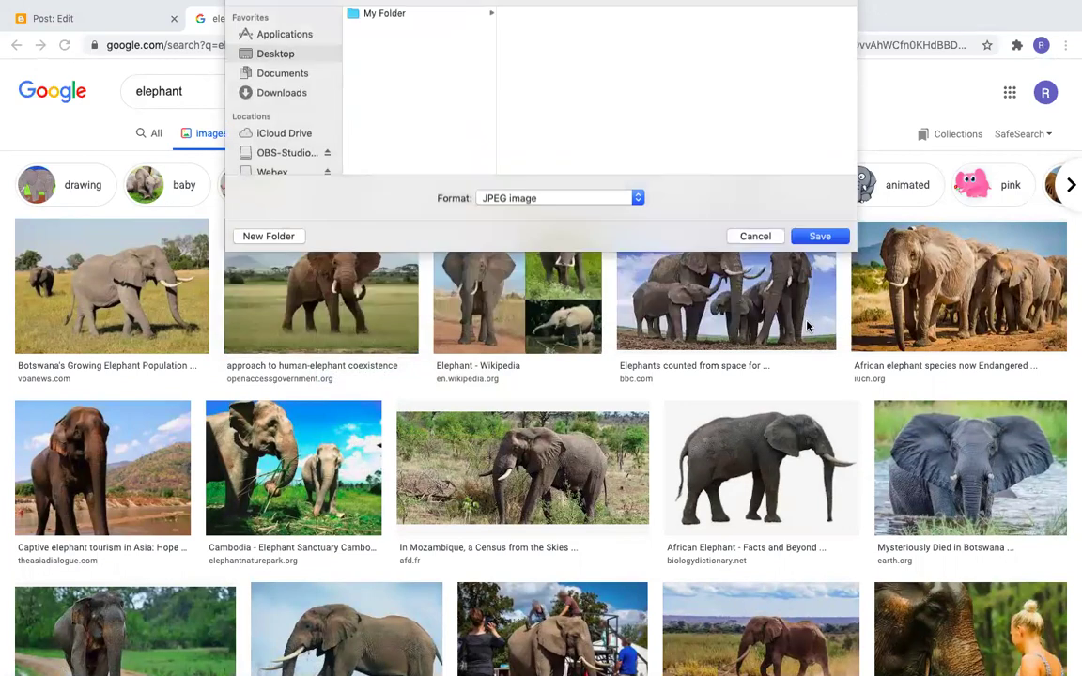
pyautogui.click(98, 17)
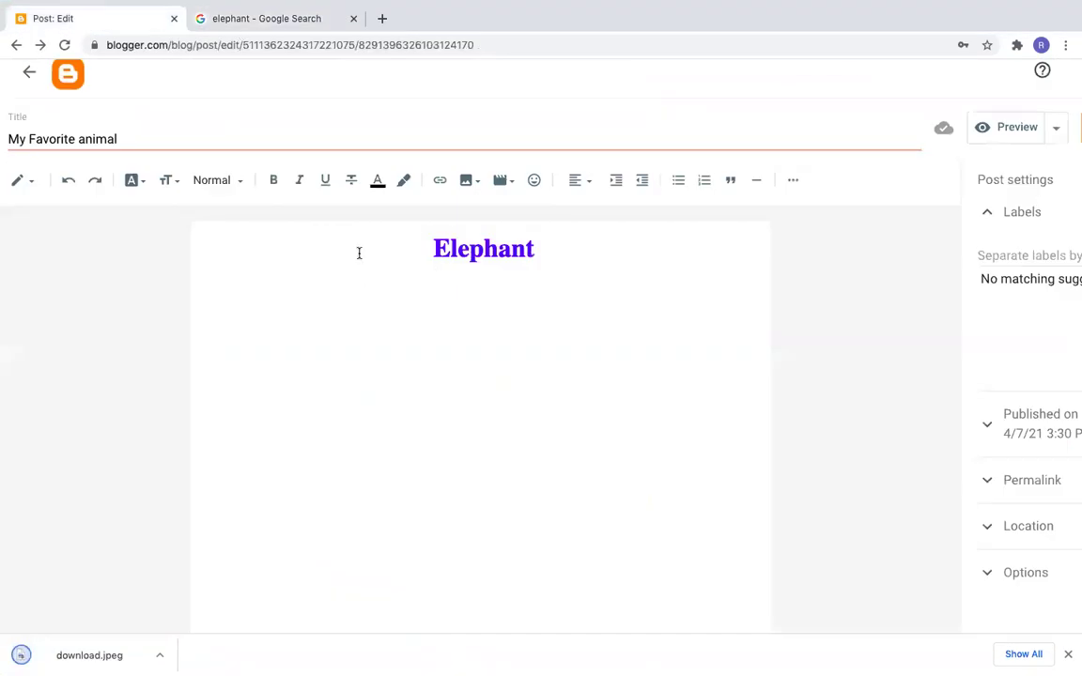
# Upload download.jpeg from the Desktop into the post below the "Elephant" heading and set the picture's size to Large
pyautogui.click(467, 182)
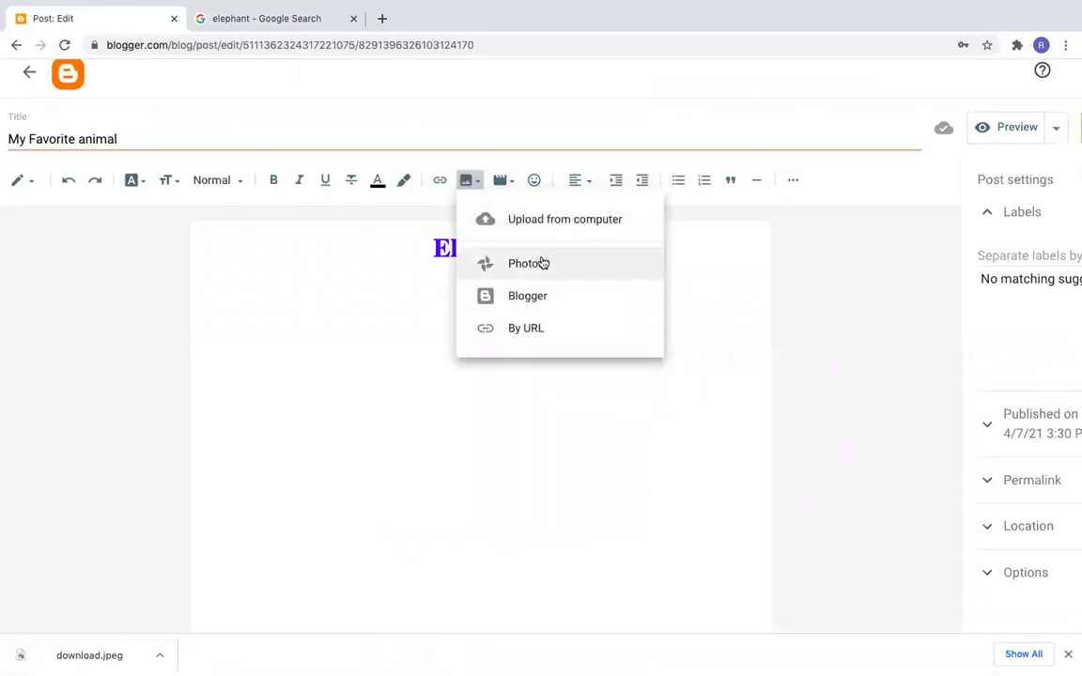
pyautogui.click(549, 222)
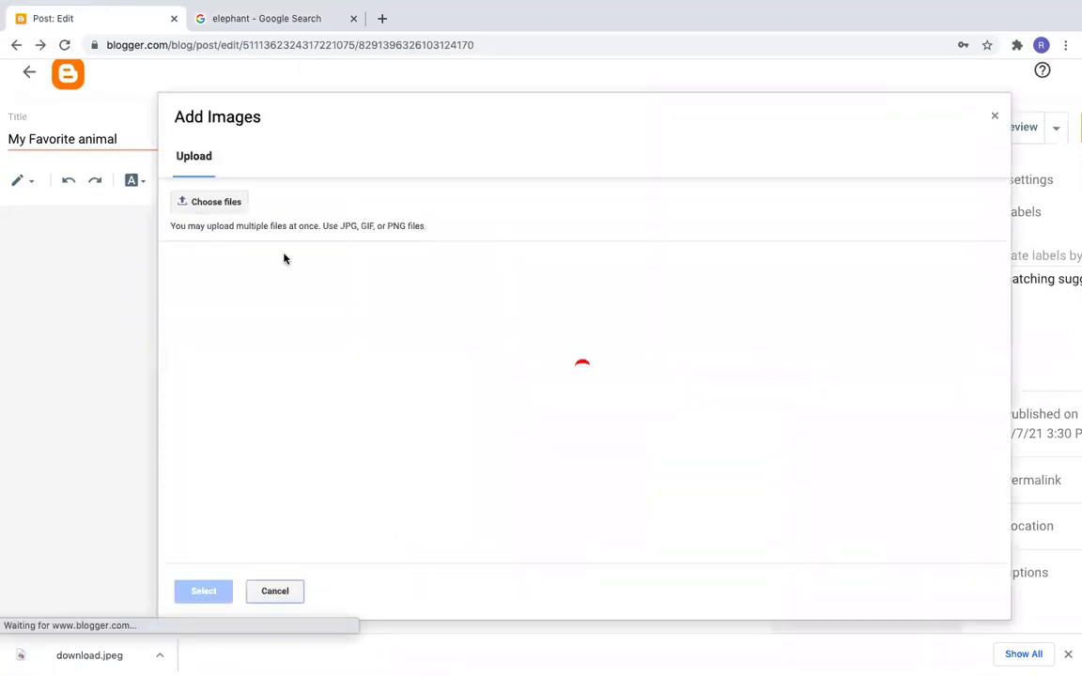
pyautogui.click(209, 205)
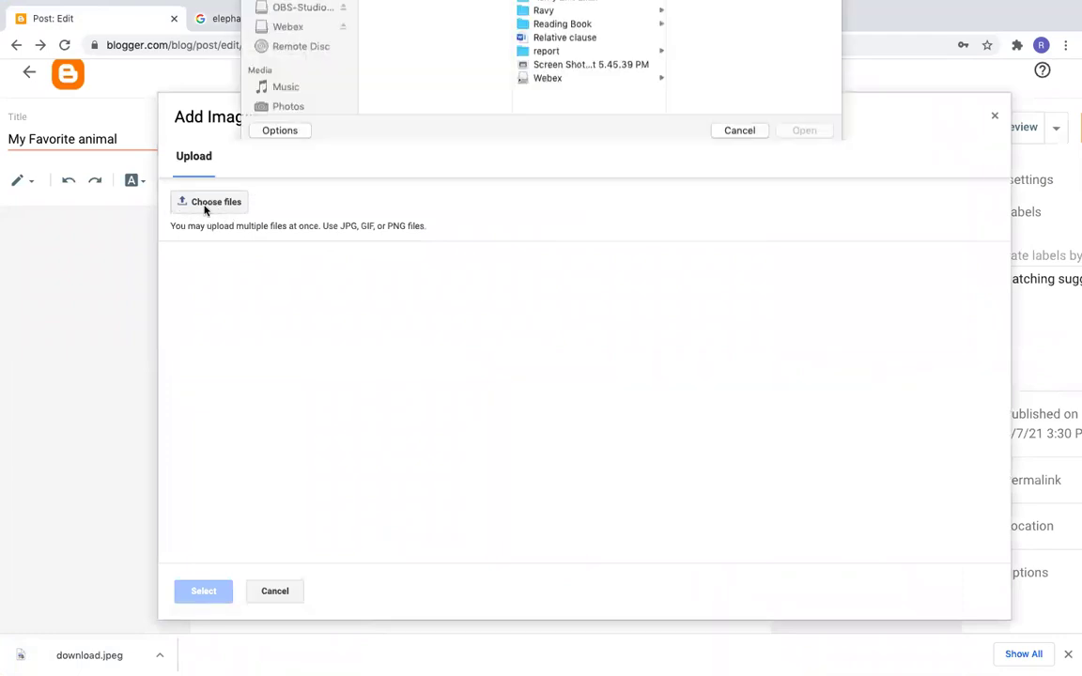
pyautogui.click(418, 40)
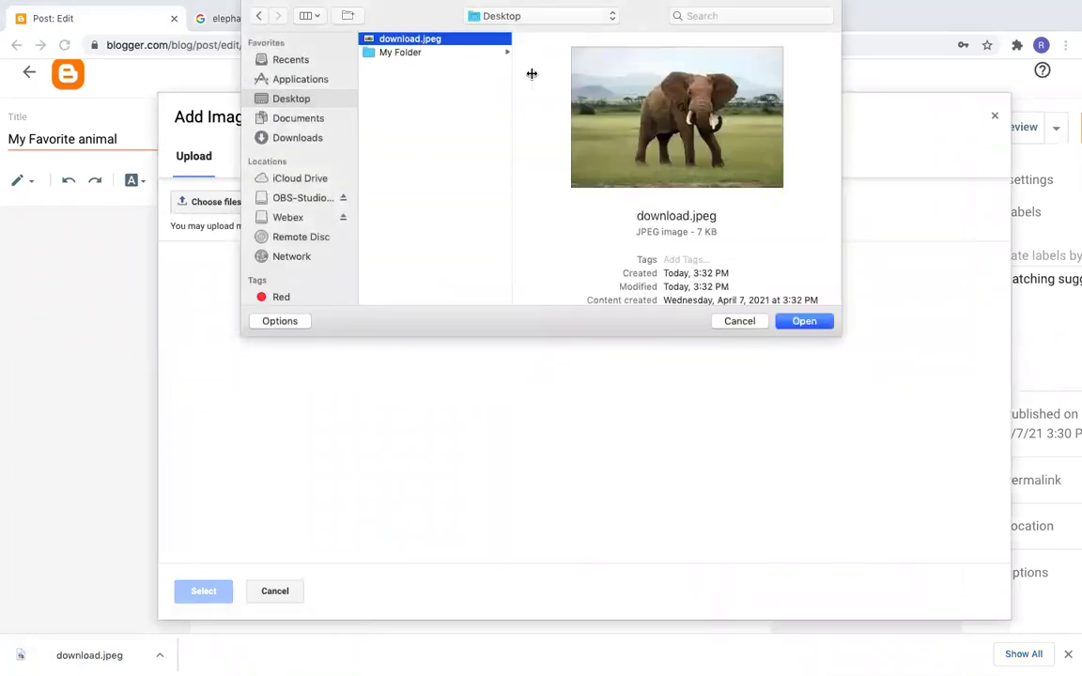
pyautogui.click(803, 322)
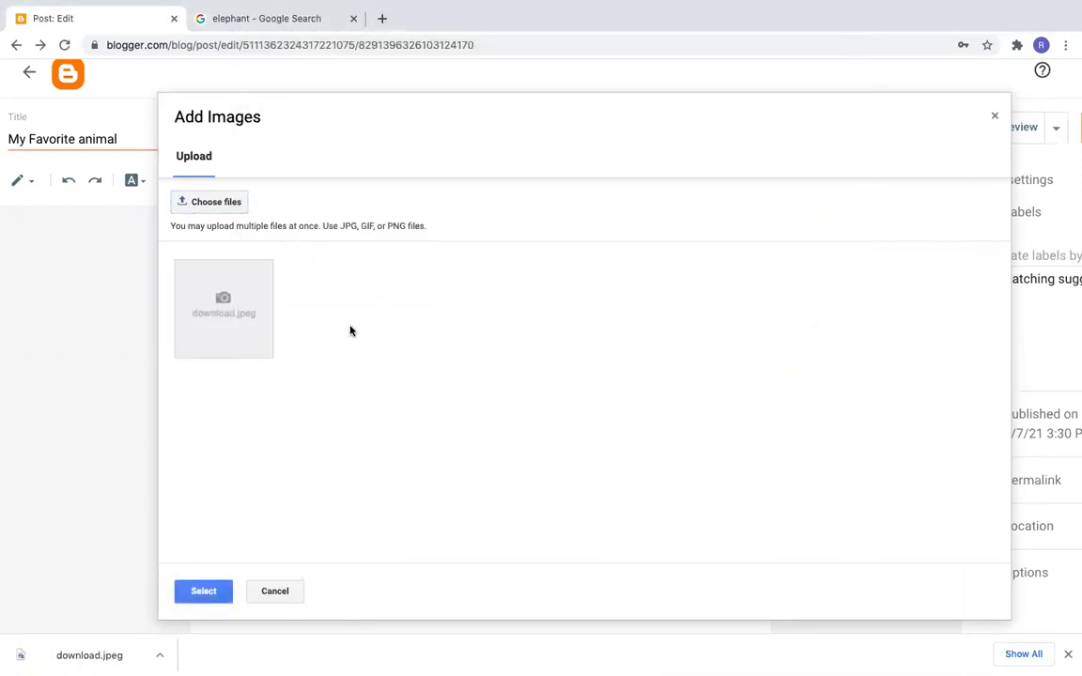
pyautogui.click(247, 340)
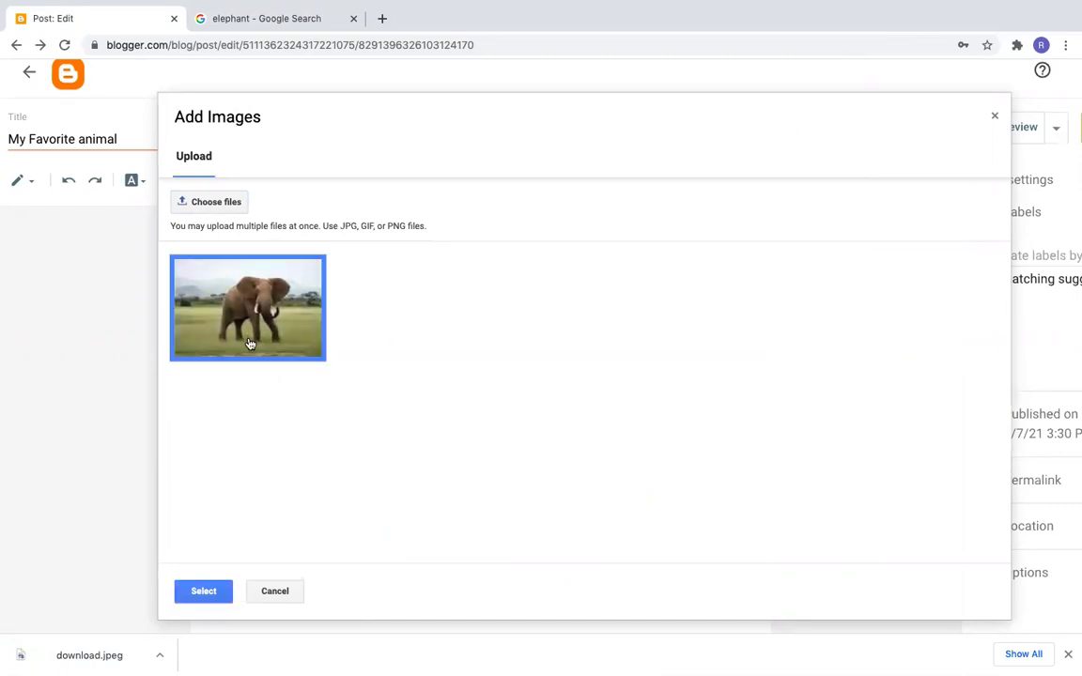
pyautogui.click(209, 591)
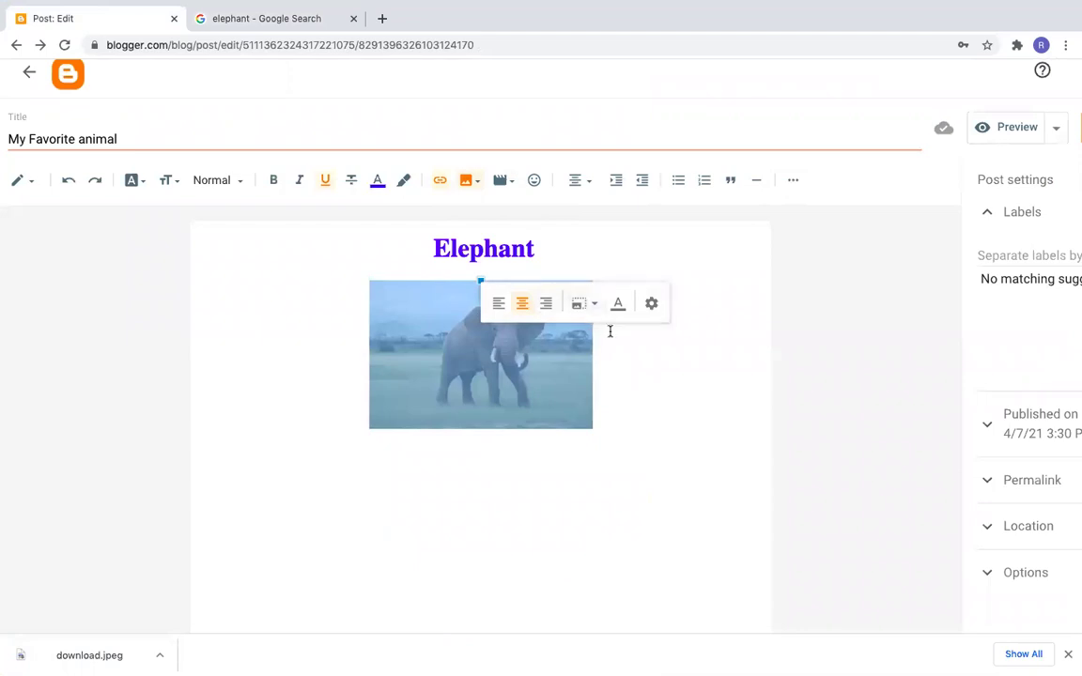
pyautogui.click(584, 304)
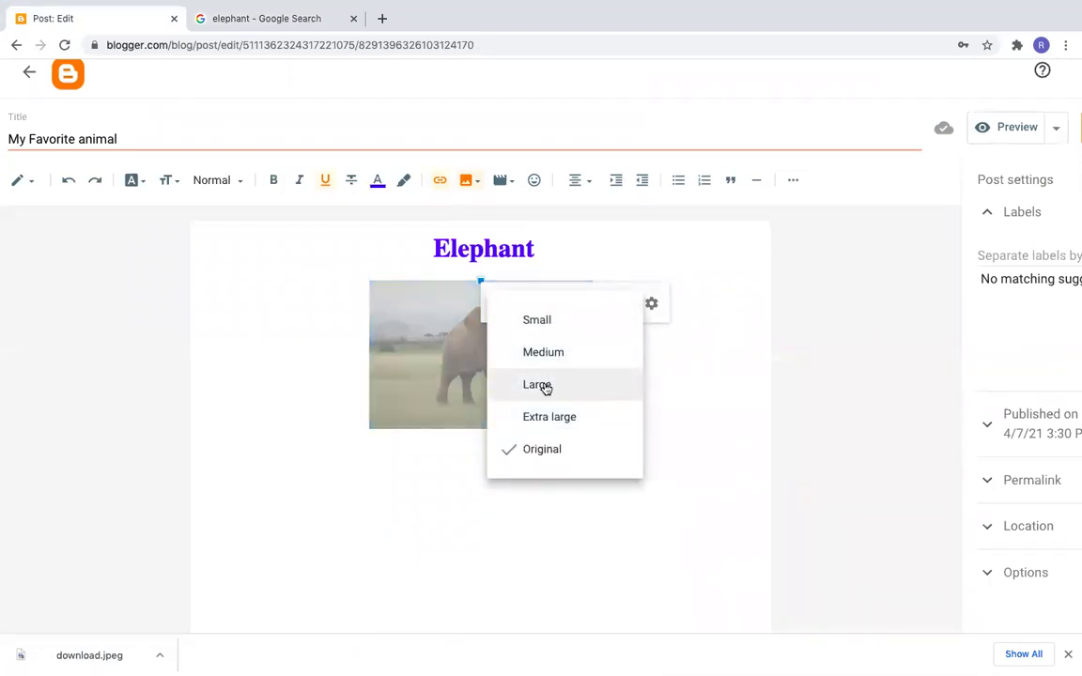
pyautogui.click(538, 385)
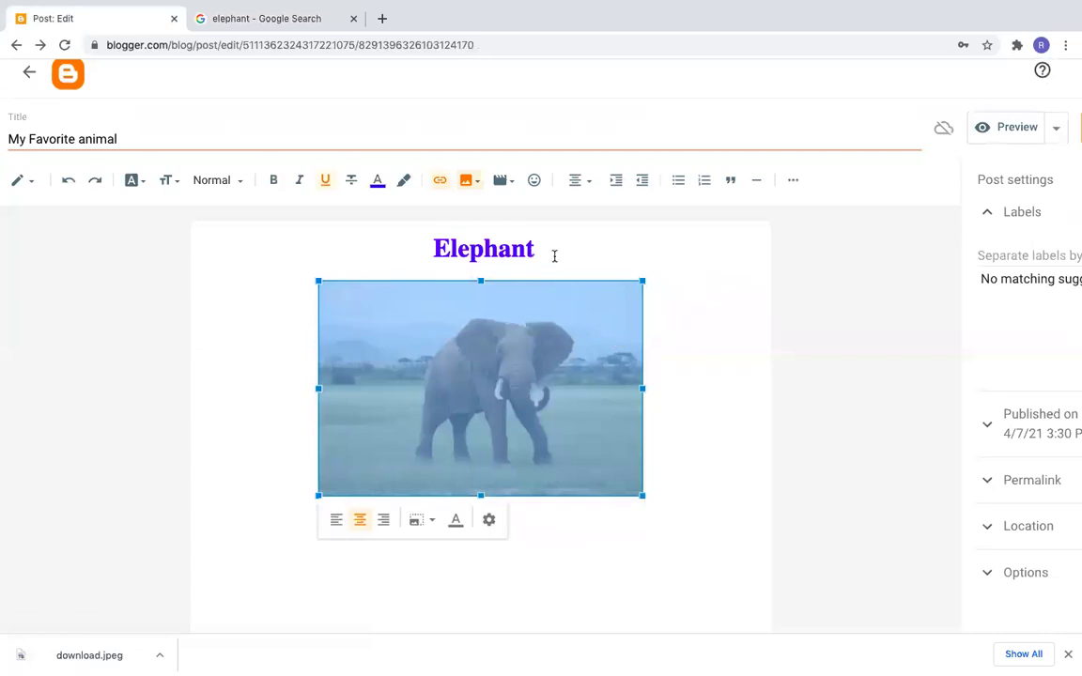
# Insert an empty line between the "Elephant" heading and the picture and align it left
pyautogui.click(659, 313)
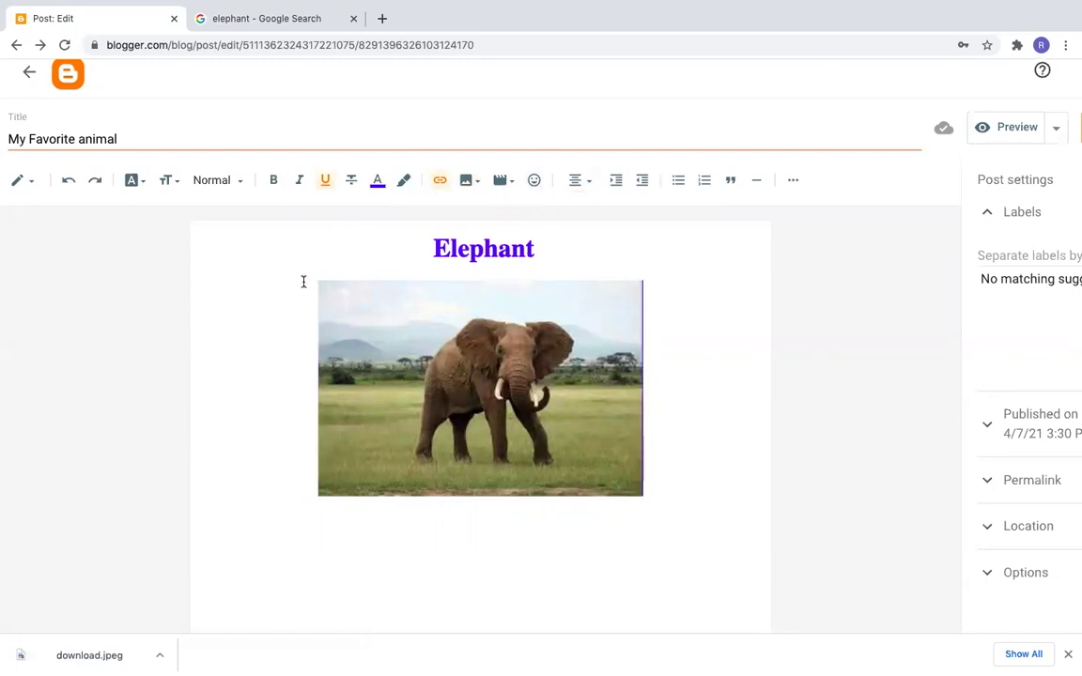
pyautogui.press('Return')
pyautogui.press('Up')
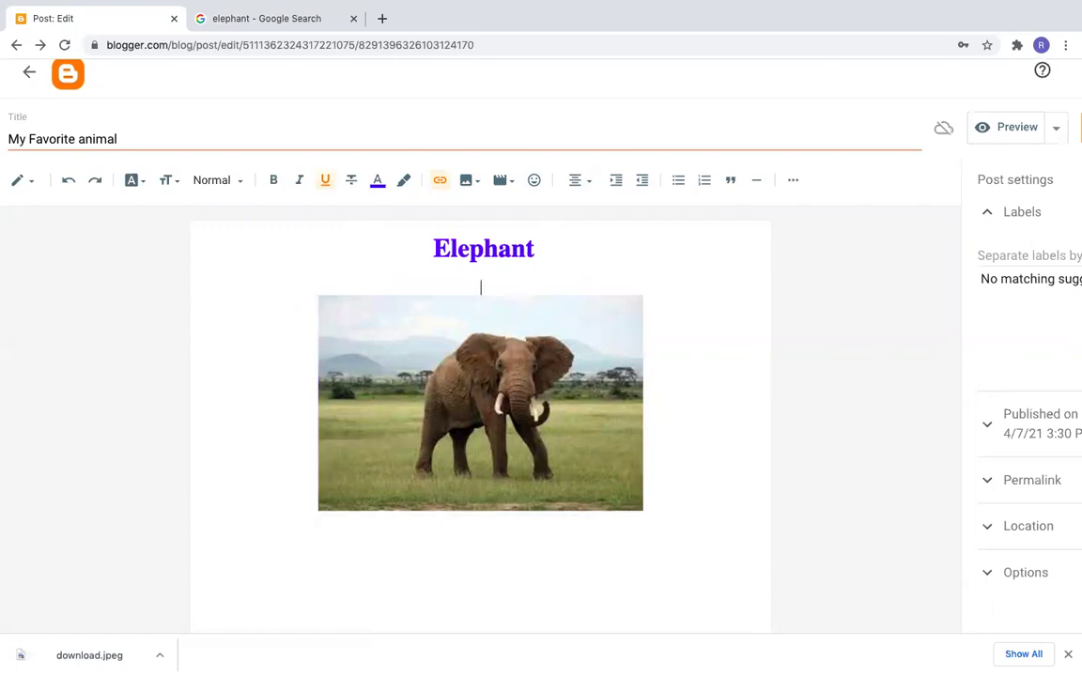
pyautogui.click(586, 180)
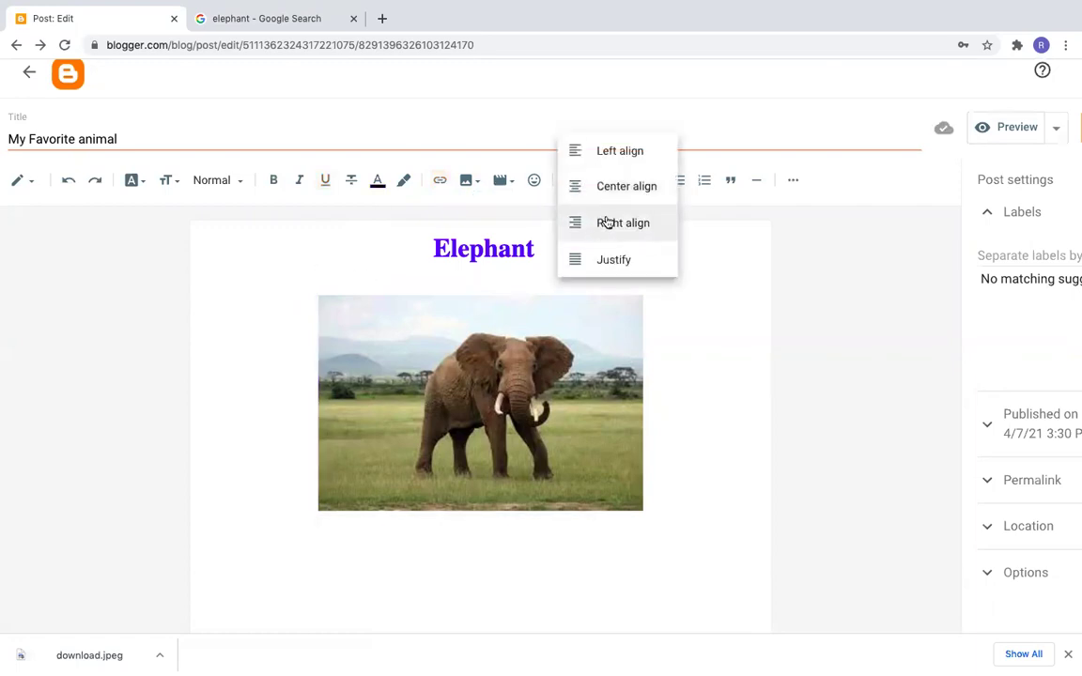
pyautogui.click(588, 155)
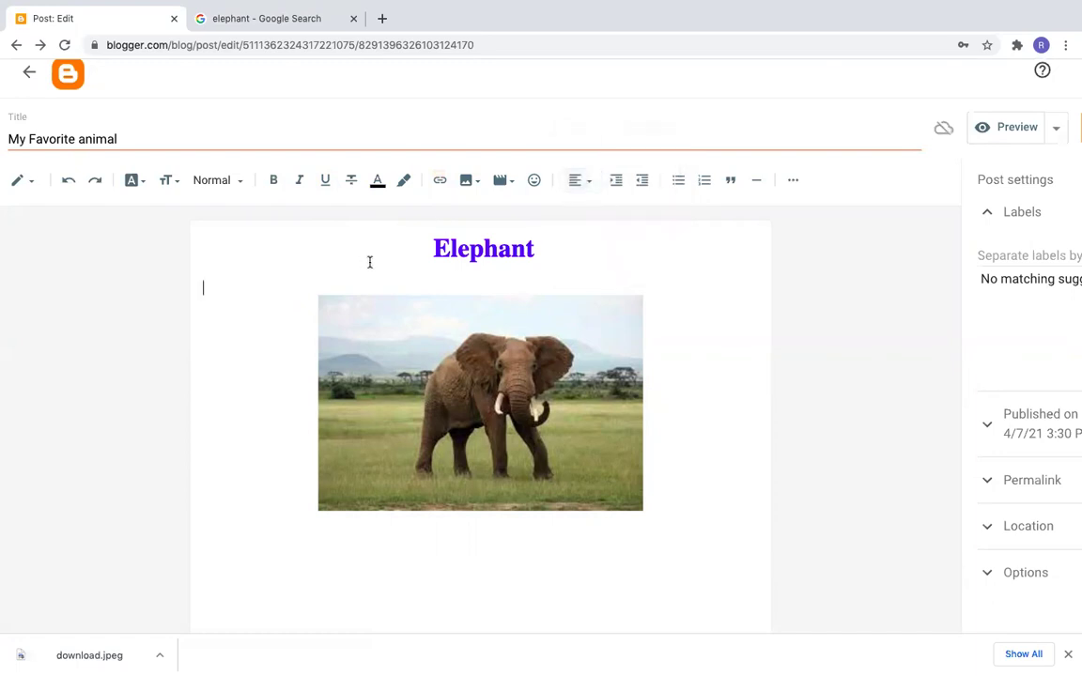
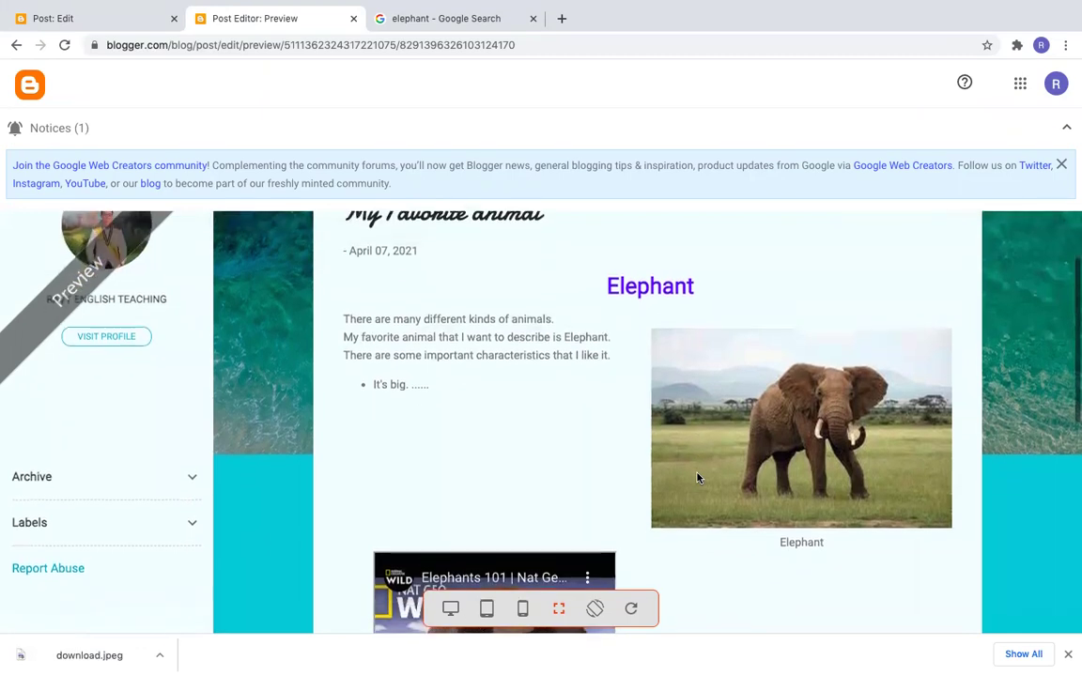
# Review the post preview from the title down to the comment area, close the preview, and return to the post editor
pyautogui.scroll(1, 578, 391)
pyautogui.scroll(1, 578, 388)
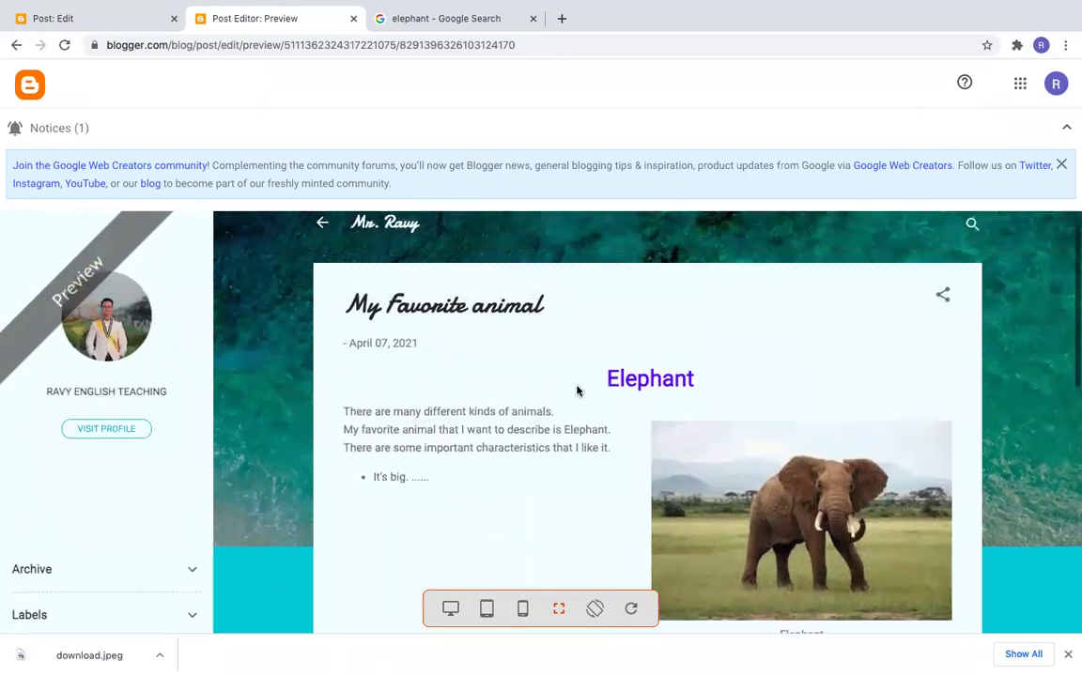
pyautogui.scroll(1, 667, 394)
pyautogui.scroll(-2, 668, 392)
pyautogui.scroll(-1, 658, 385)
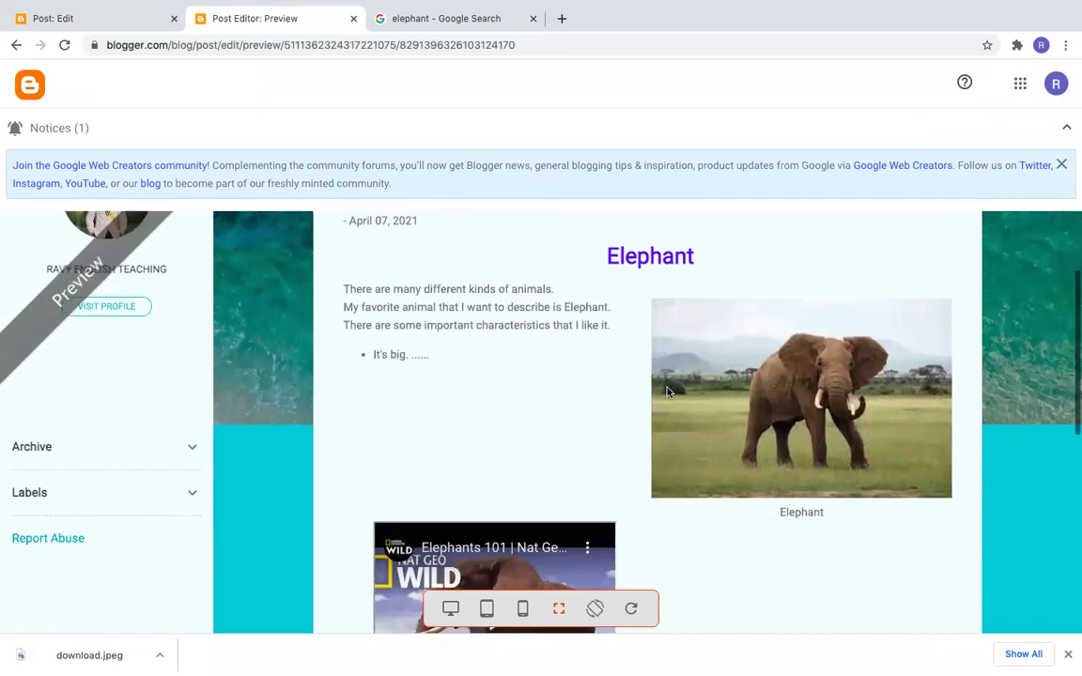
pyautogui.scroll(-3, 680, 353)
pyautogui.scroll(-3, 680, 353)
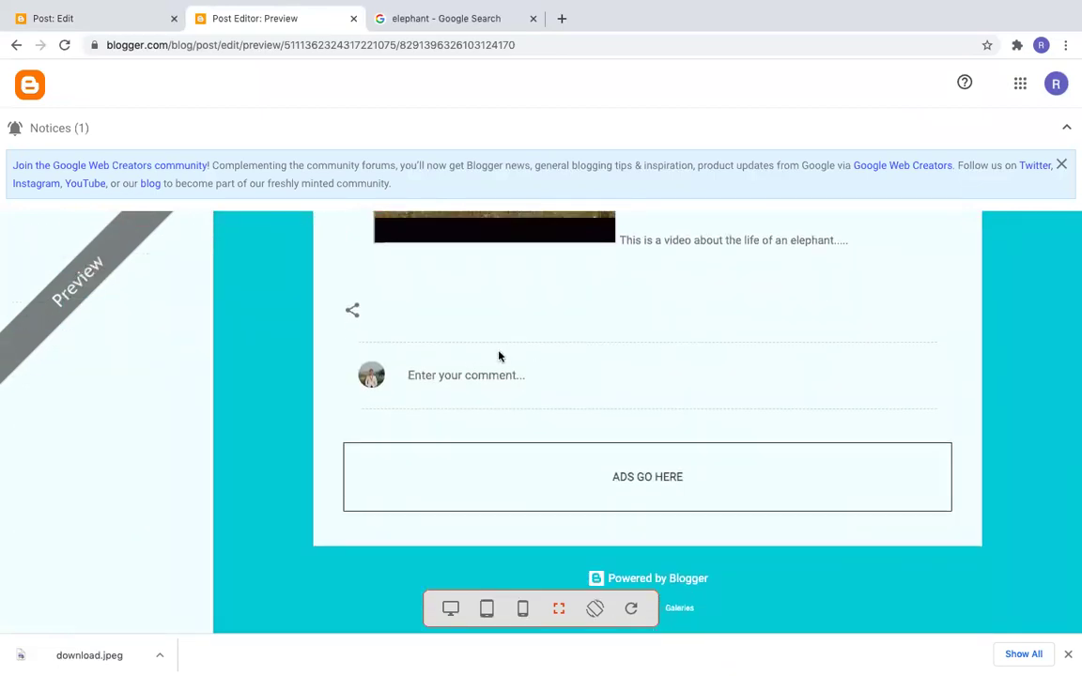
pyautogui.scroll(1, 554, 345)
pyautogui.scroll(5, 554, 344)
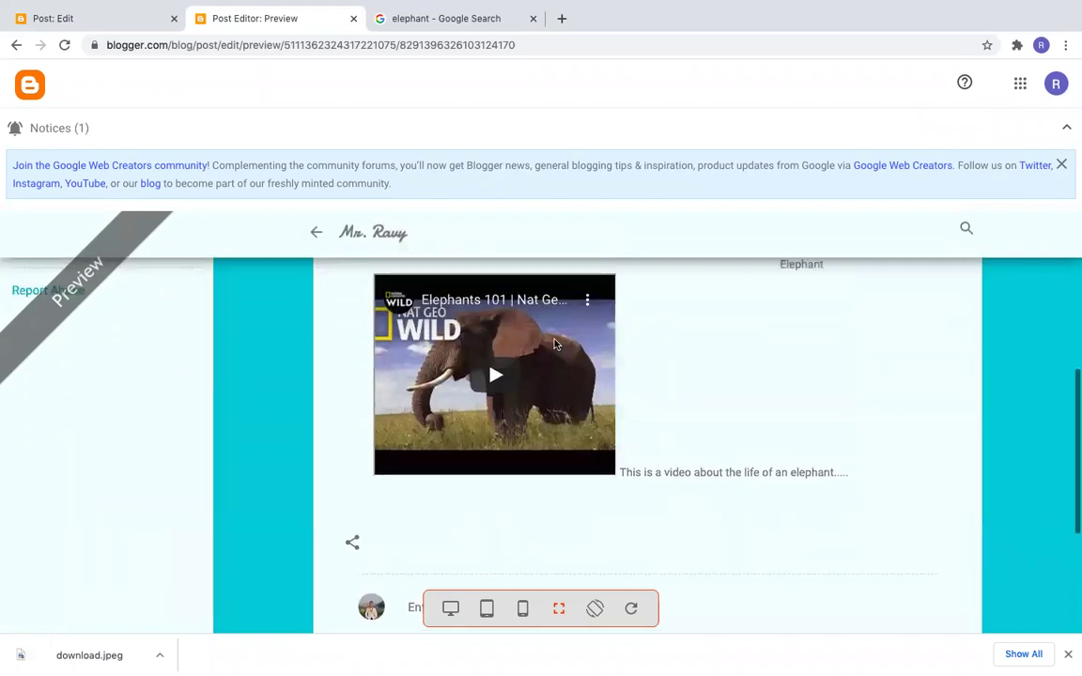
pyautogui.scroll(1, 554, 344)
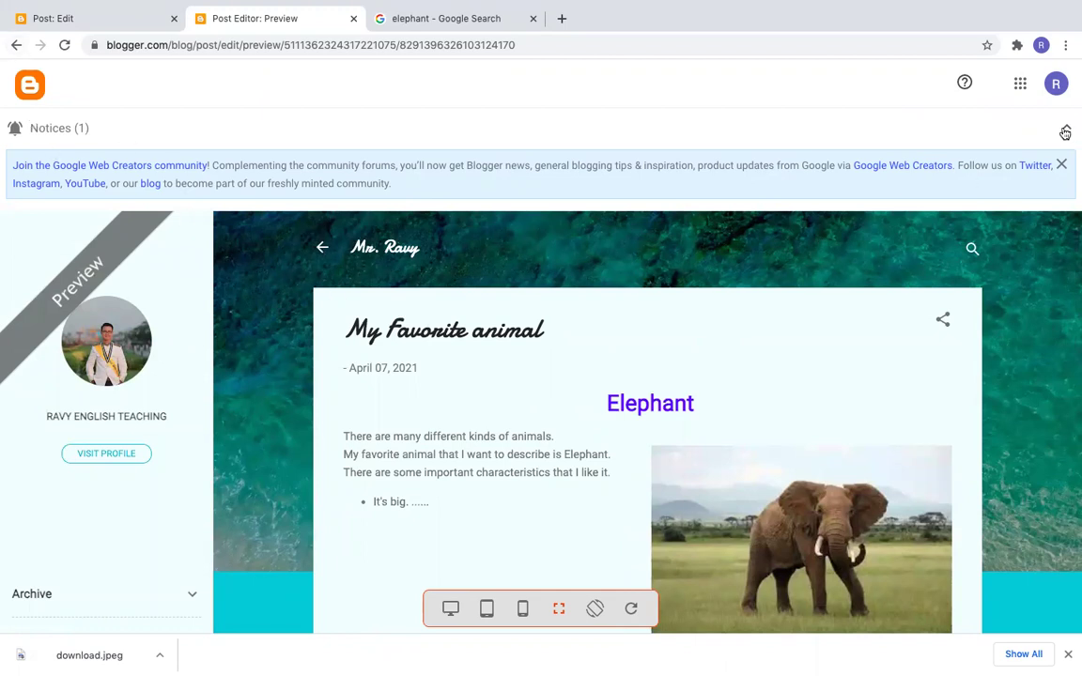
pyautogui.click(15, 45)
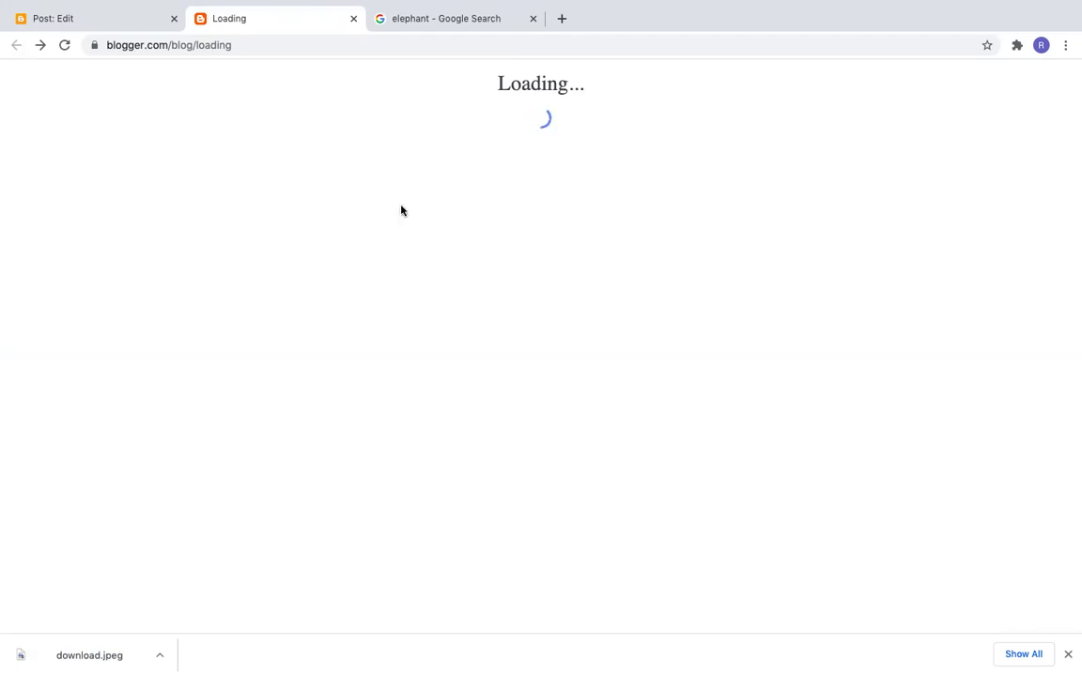
pyautogui.click(109, 22)
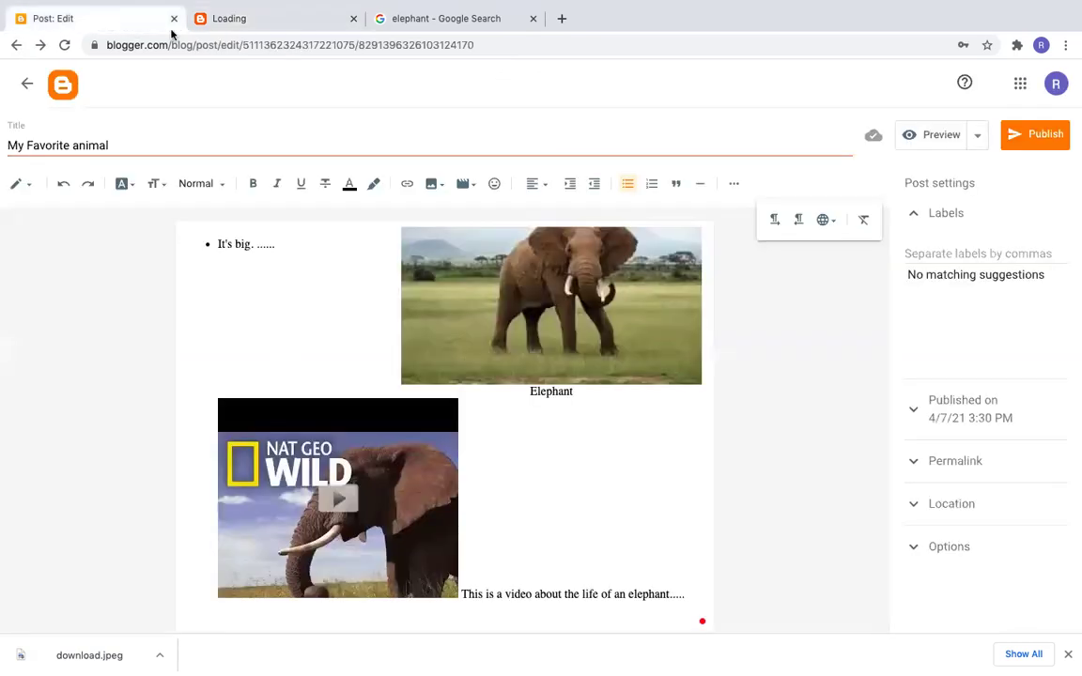
pyautogui.click(354, 18)
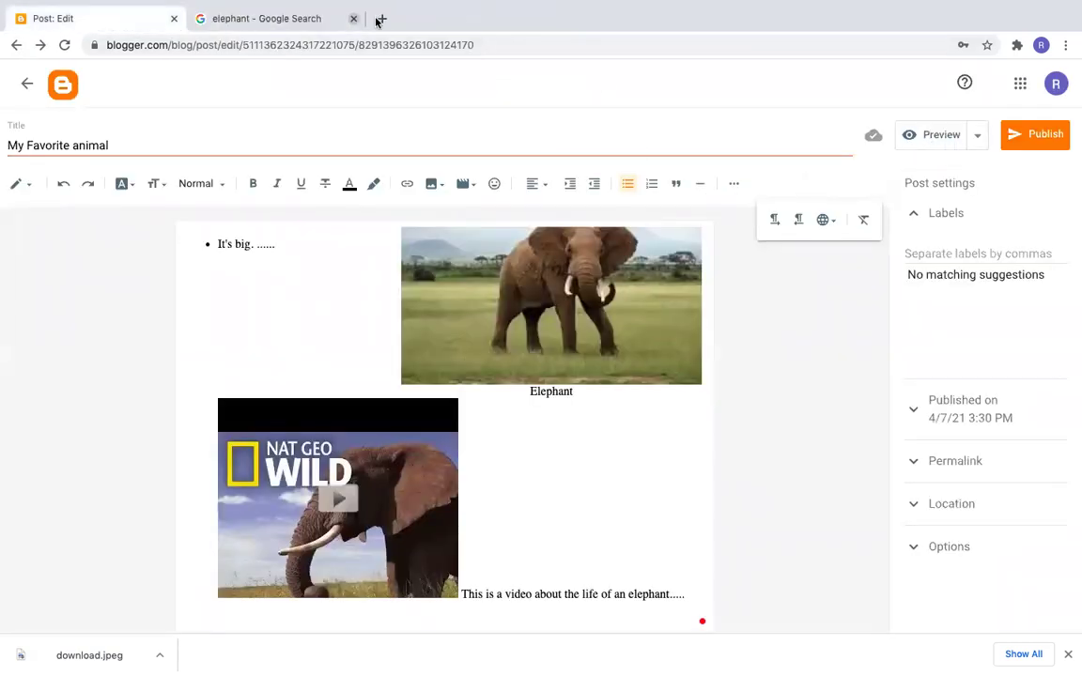
# Publish the "My Favorite animal" post to the blog and confirm the publication
pyautogui.click(1040, 145)
pyautogui.click(1038, 142)
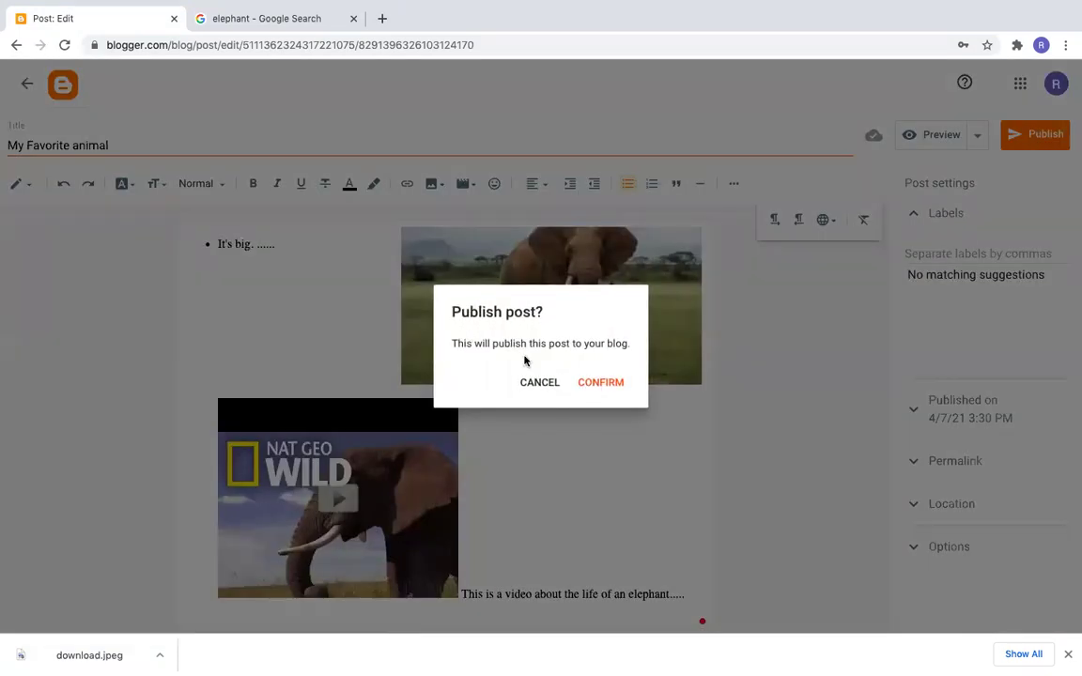
pyautogui.click(598, 383)
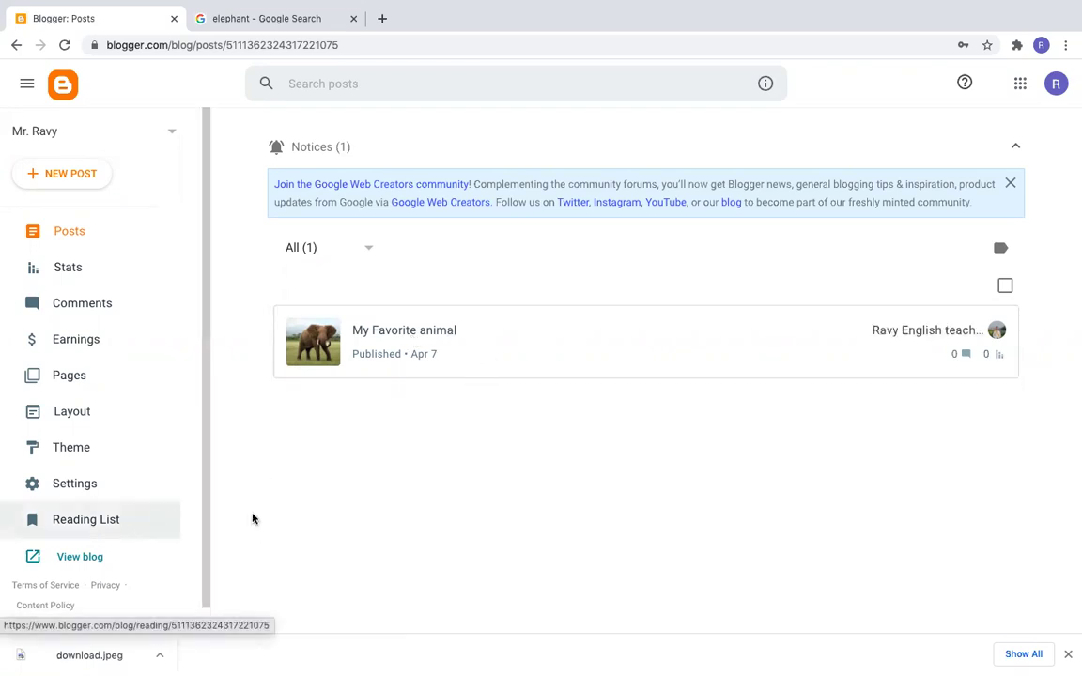
# Open the live blog and examine how the published post and its summary appear on the home page
pyautogui.click(76, 560)
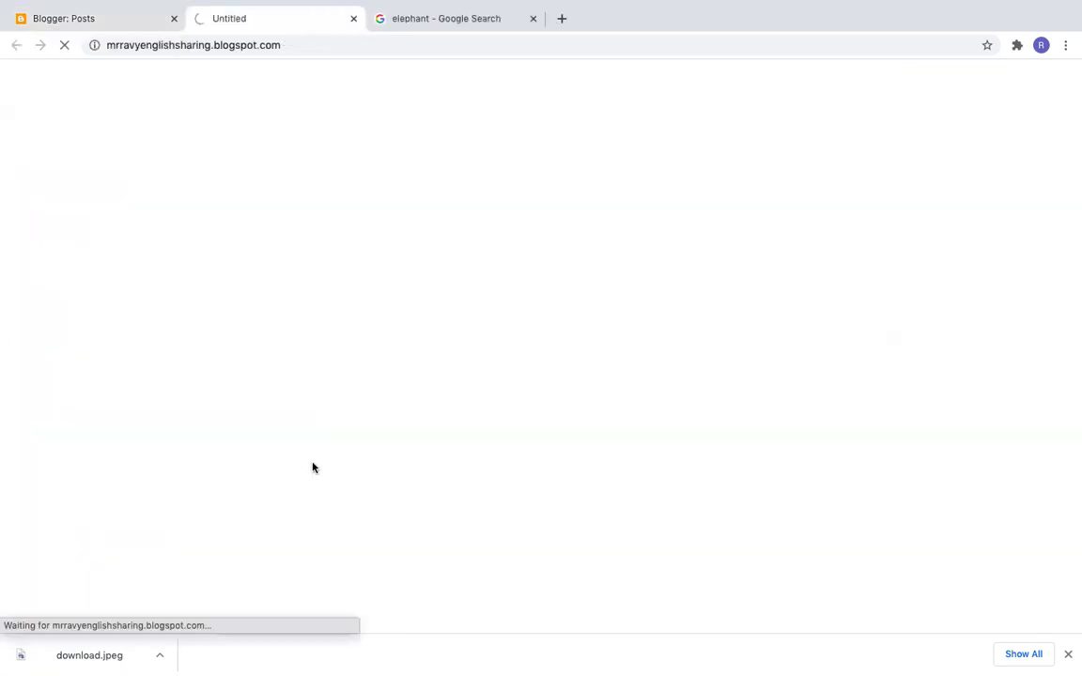
pyautogui.scroll(-2, 601, 360)
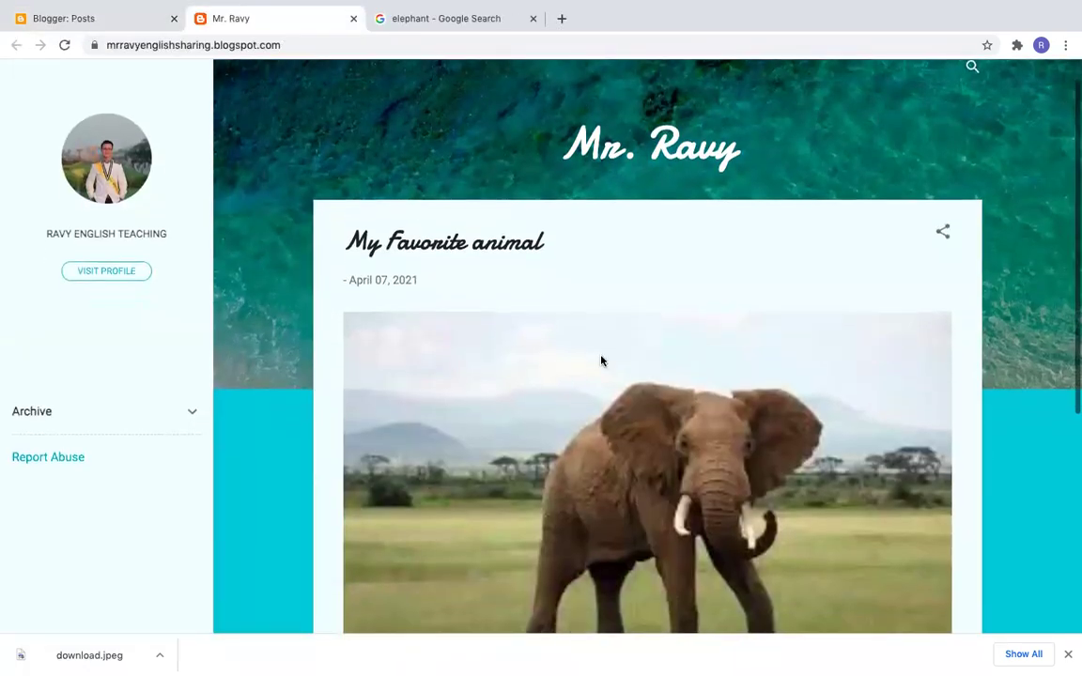
pyautogui.scroll(-5, 601, 360)
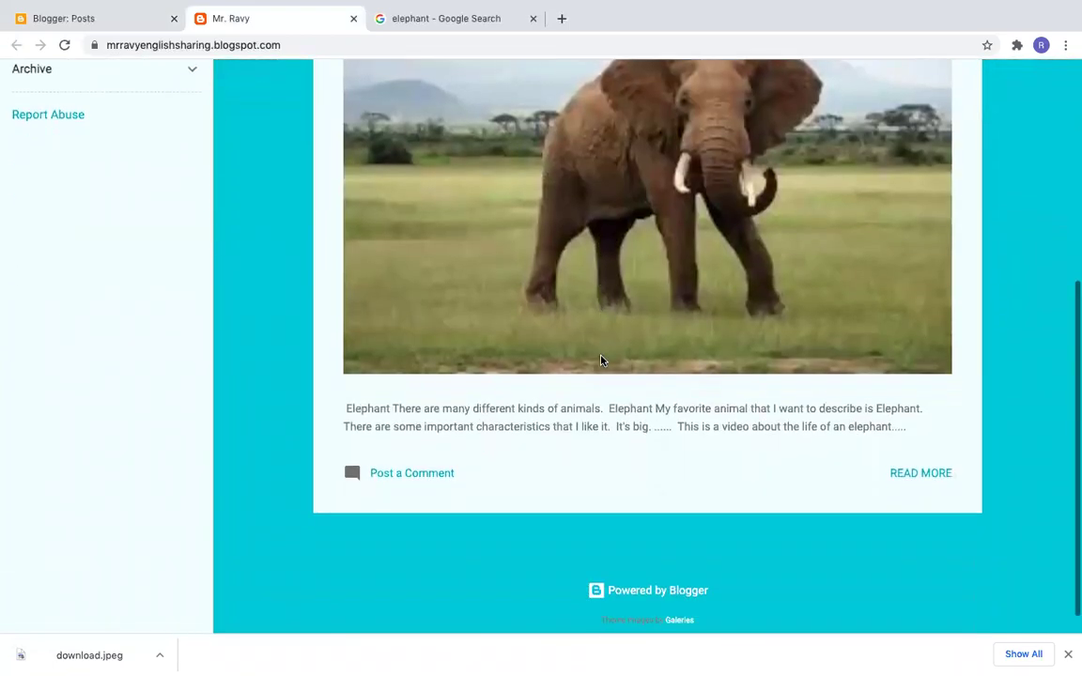
pyautogui.scroll(5, 594, 298)
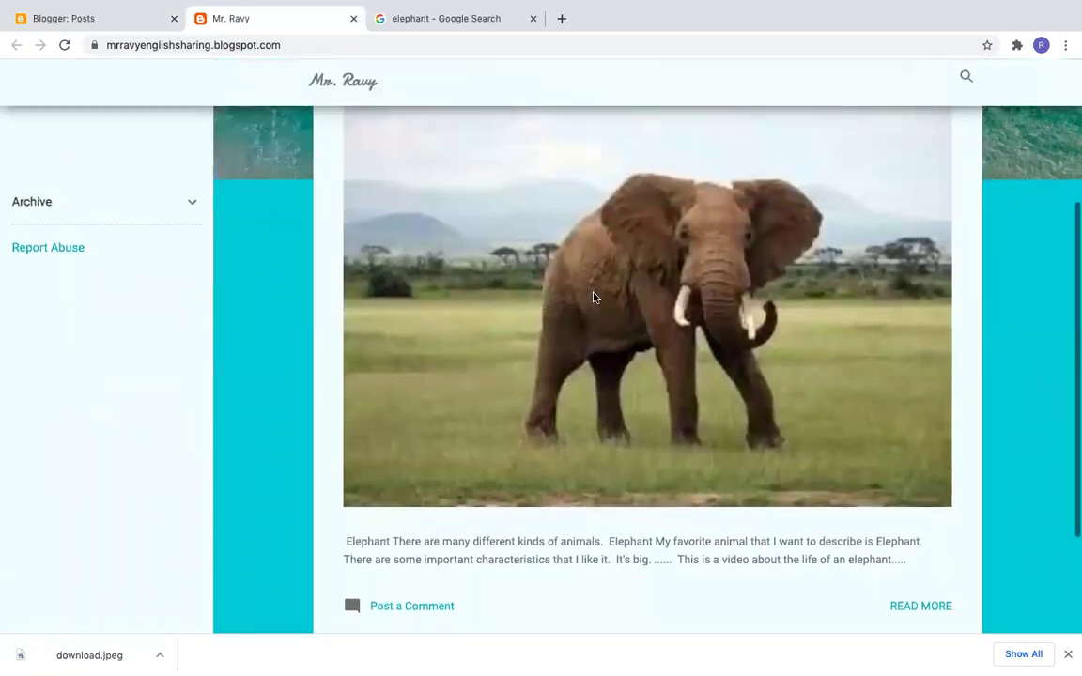
pyautogui.scroll(-5, 593, 298)
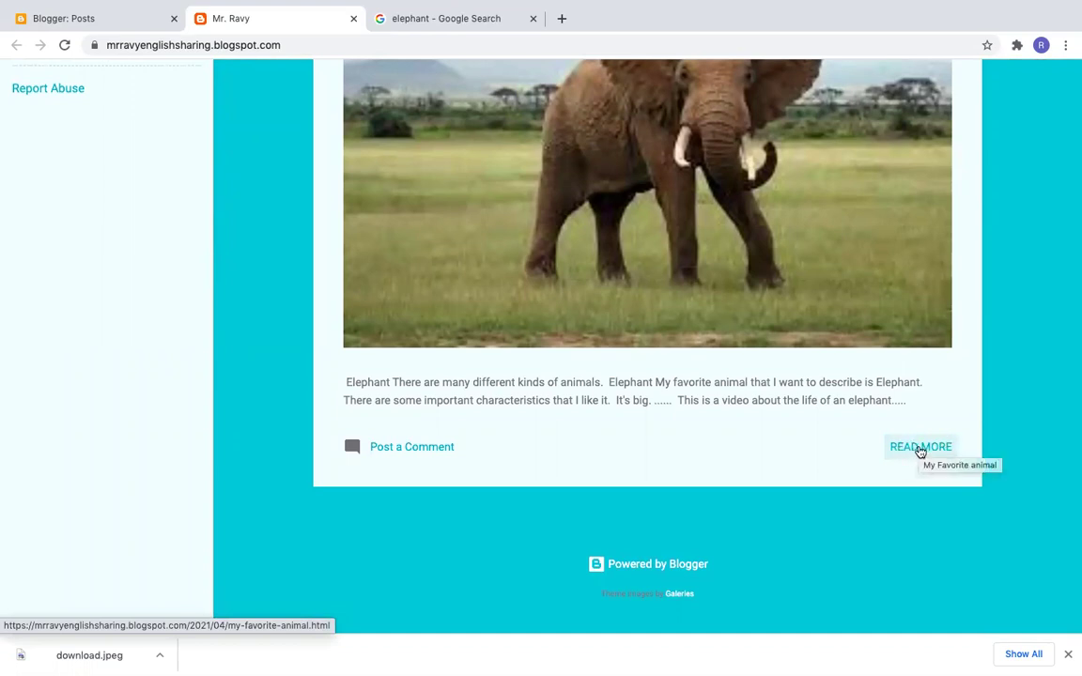
pyautogui.scroll(4, 920, 451)
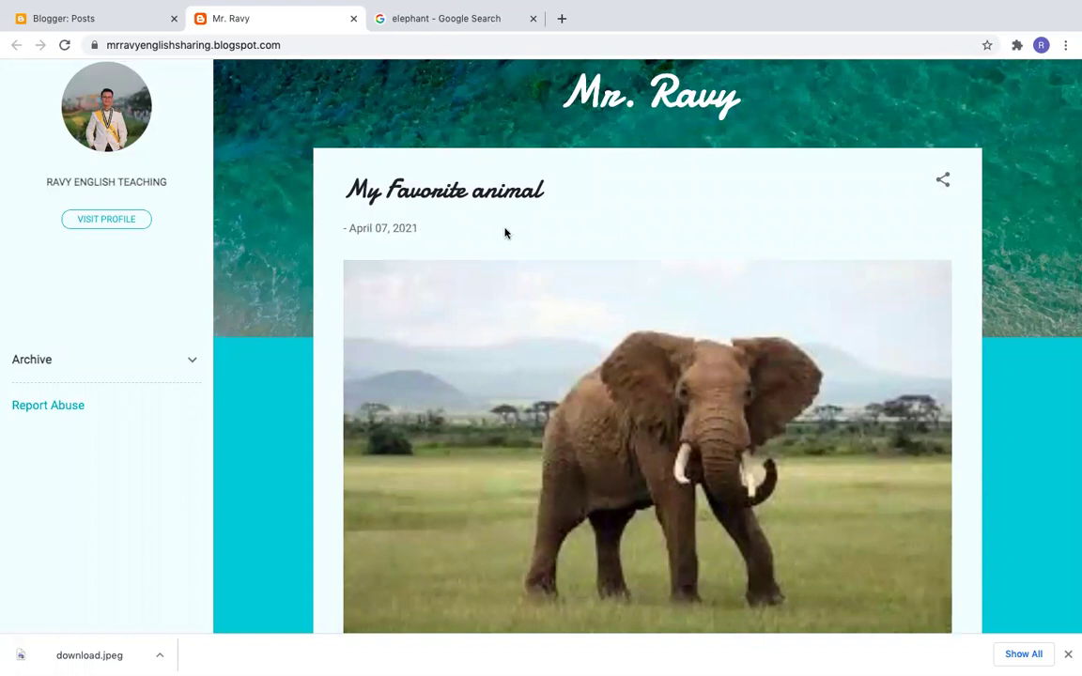
pyautogui.scroll(-4, 504, 232)
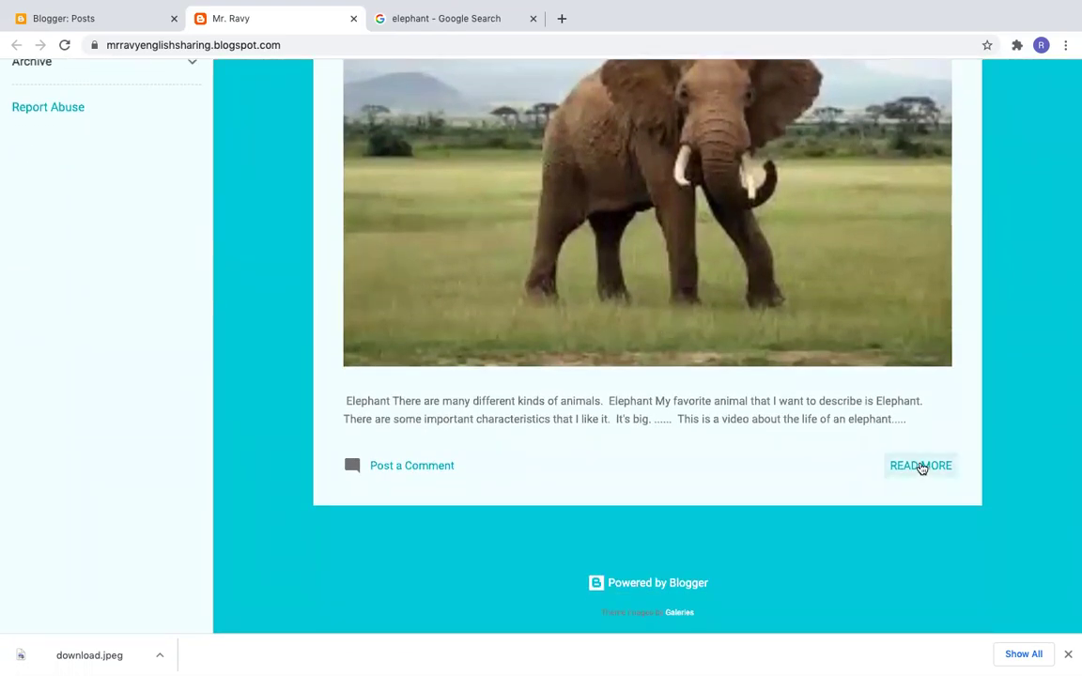
# Open the full "My Favorite animal" post on the live blog and check its text, picture, video and comment area
pyautogui.click(921, 467)
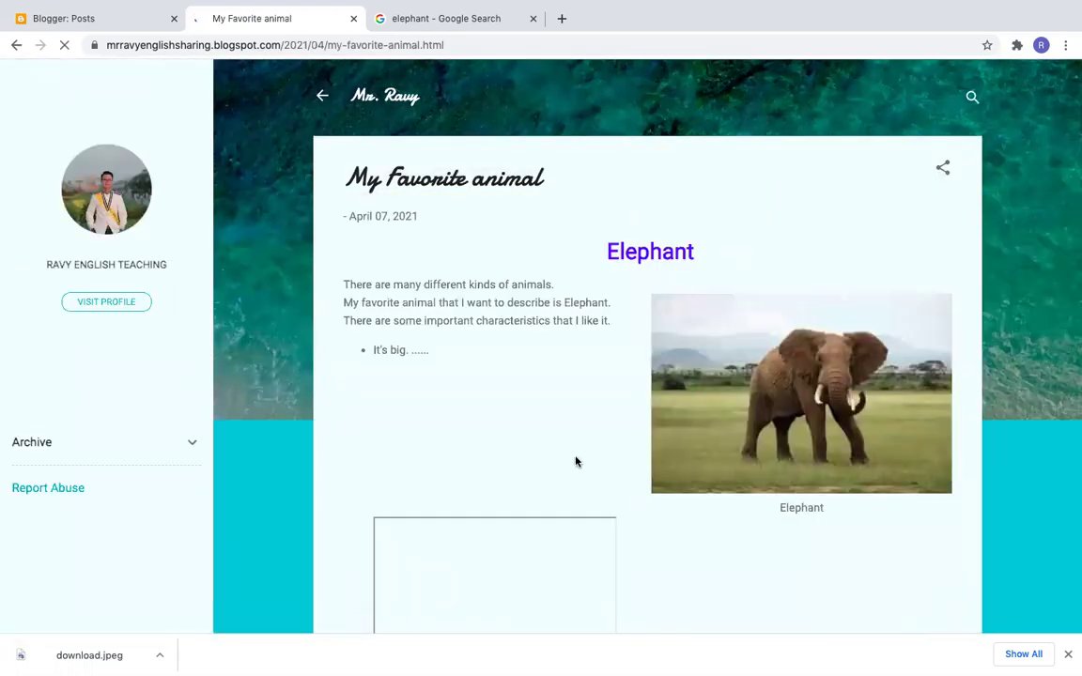
pyautogui.scroll(-3, 575, 462)
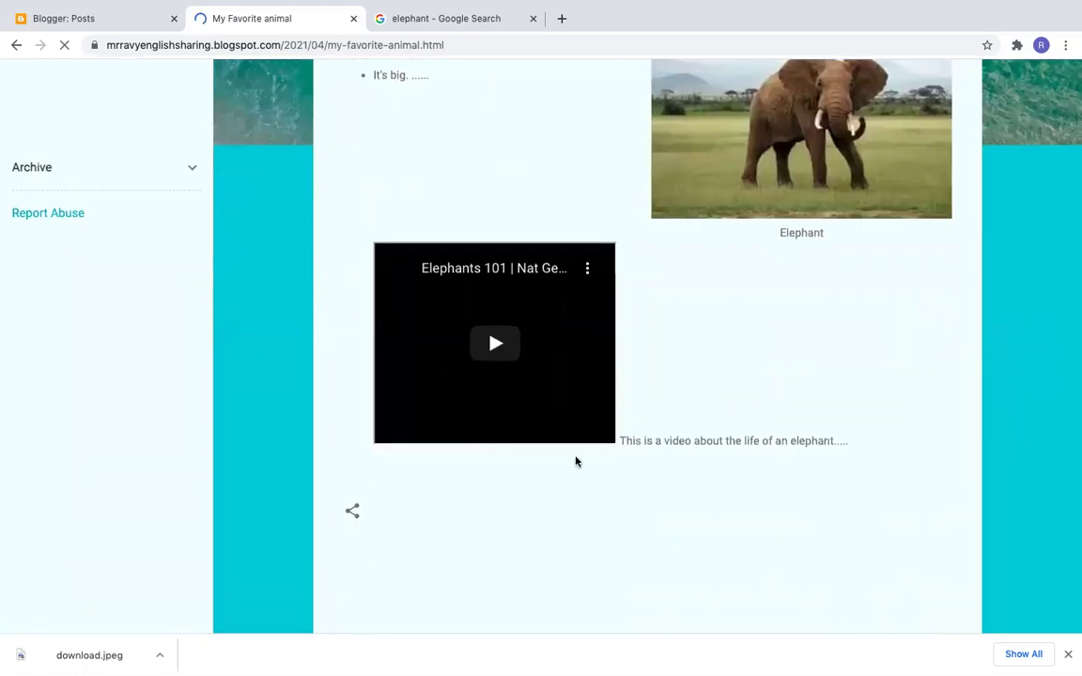
pyautogui.scroll(-2, 575, 461)
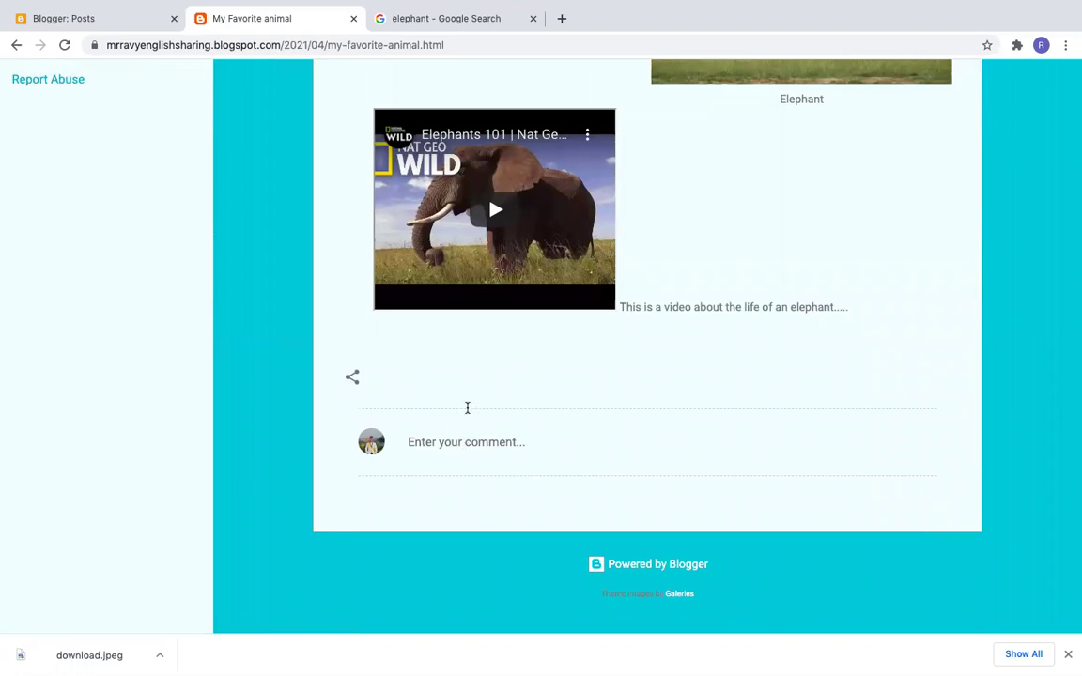
pyautogui.scroll(1, 652, 307)
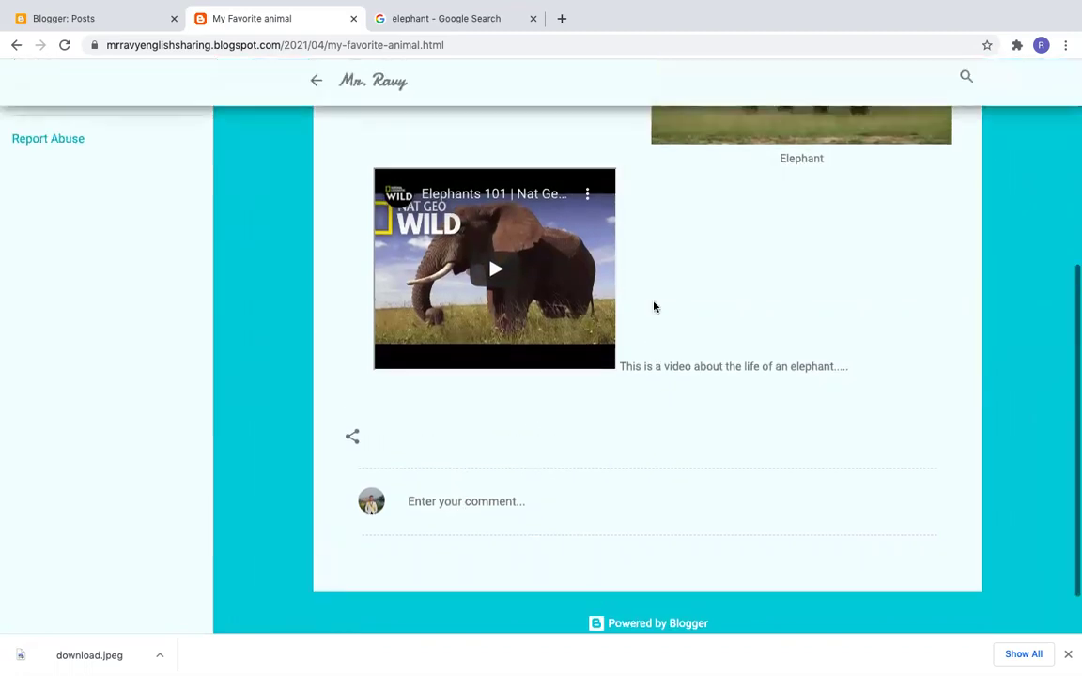
# Publish the comment "I think it is nice. However, you should check some spelling." on the live "My Favorite animal" post
pyautogui.scroll(1, 681, 355)
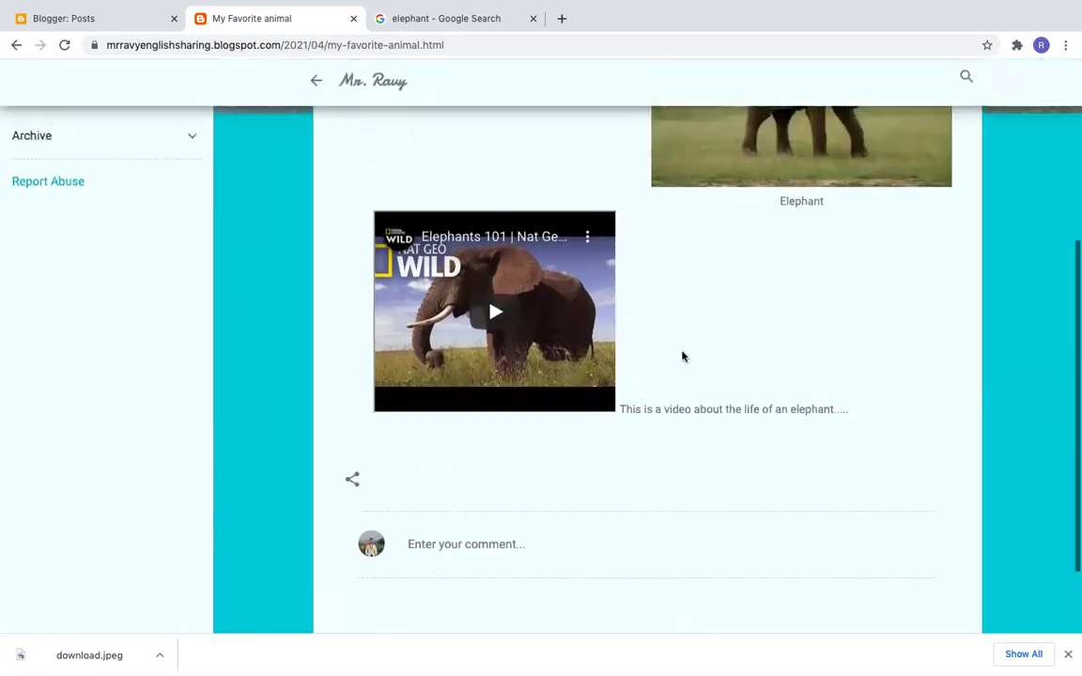
pyautogui.click(494, 554)
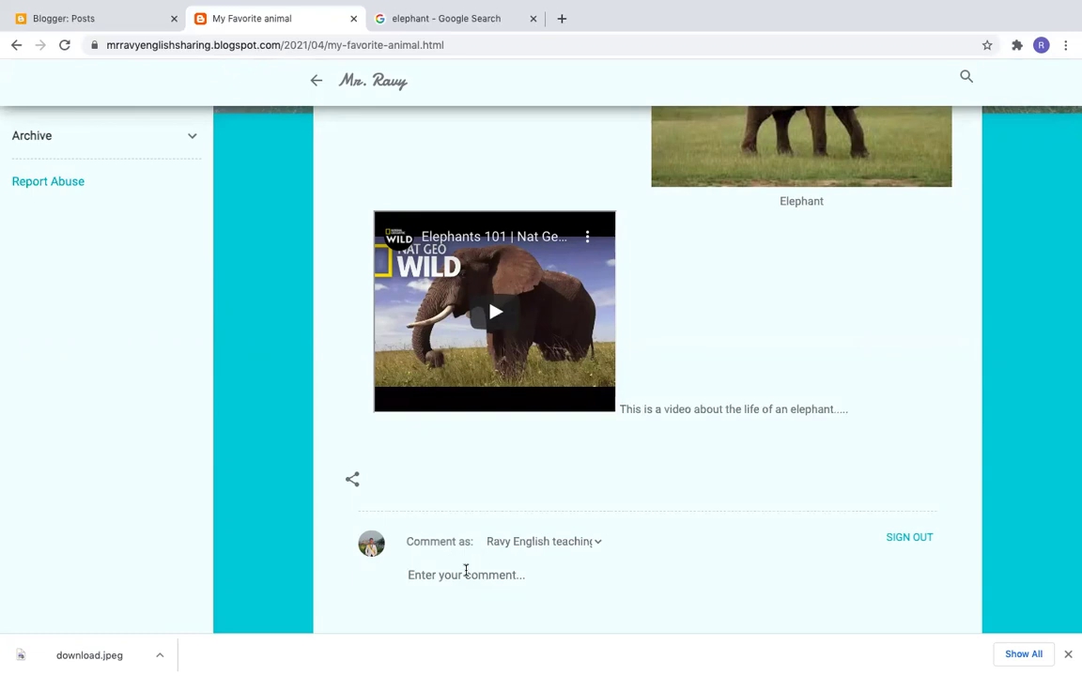
pyautogui.scroll(3, 466, 571)
pyautogui.scroll(-3, 466, 571)
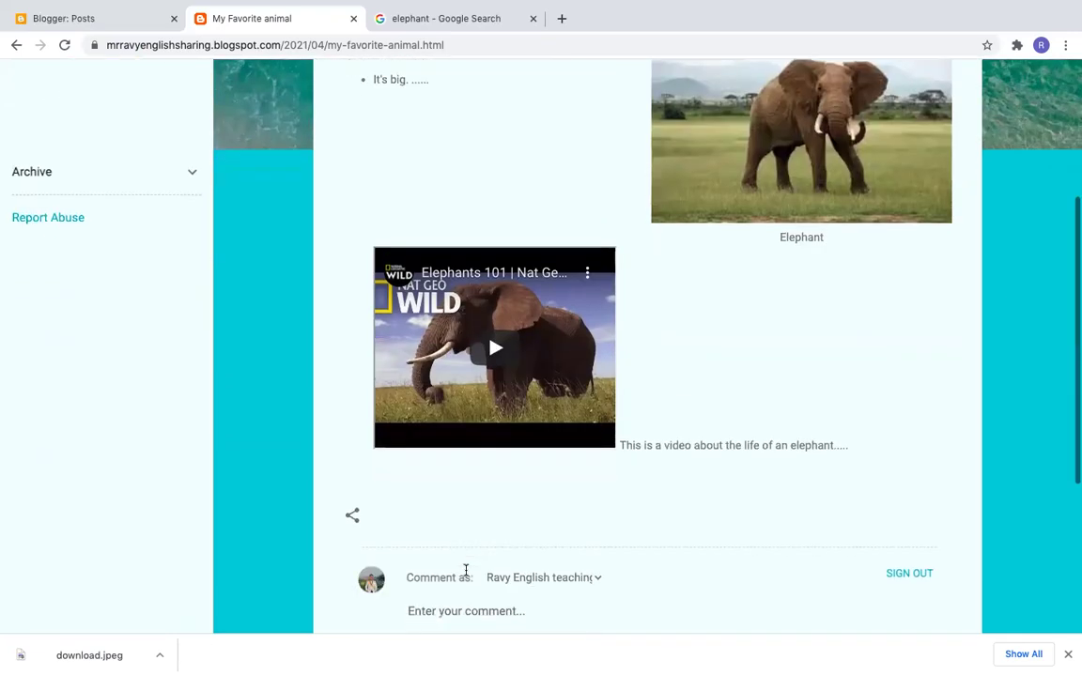
pyautogui.click(466, 570)
pyautogui.scroll(-2, 465, 570)
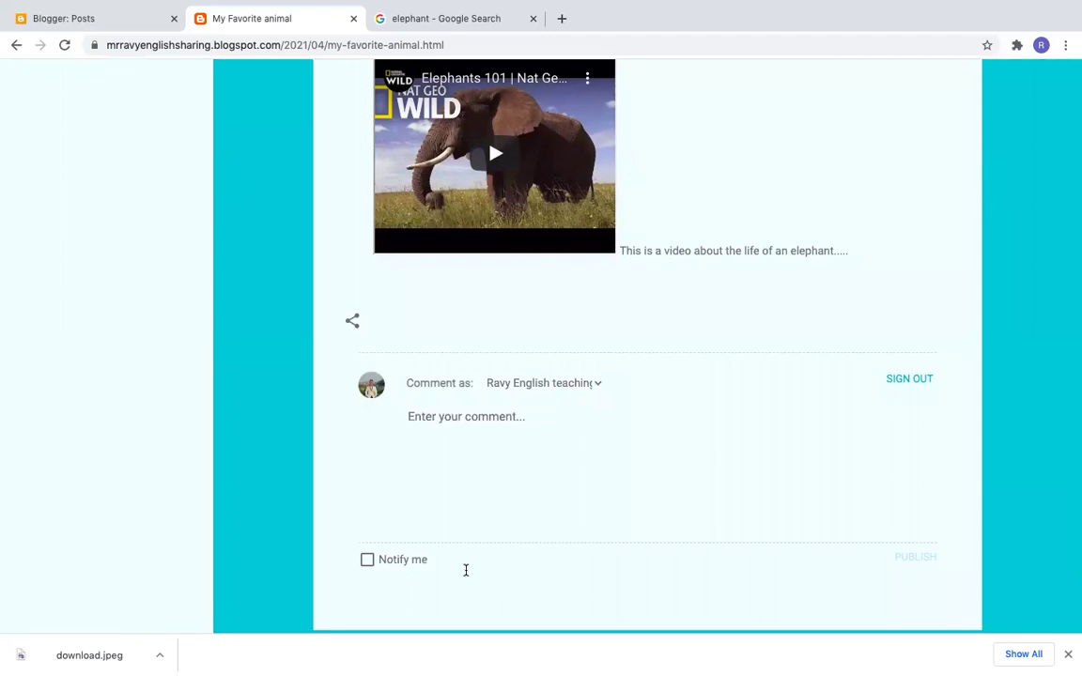
pyautogui.write('IO')
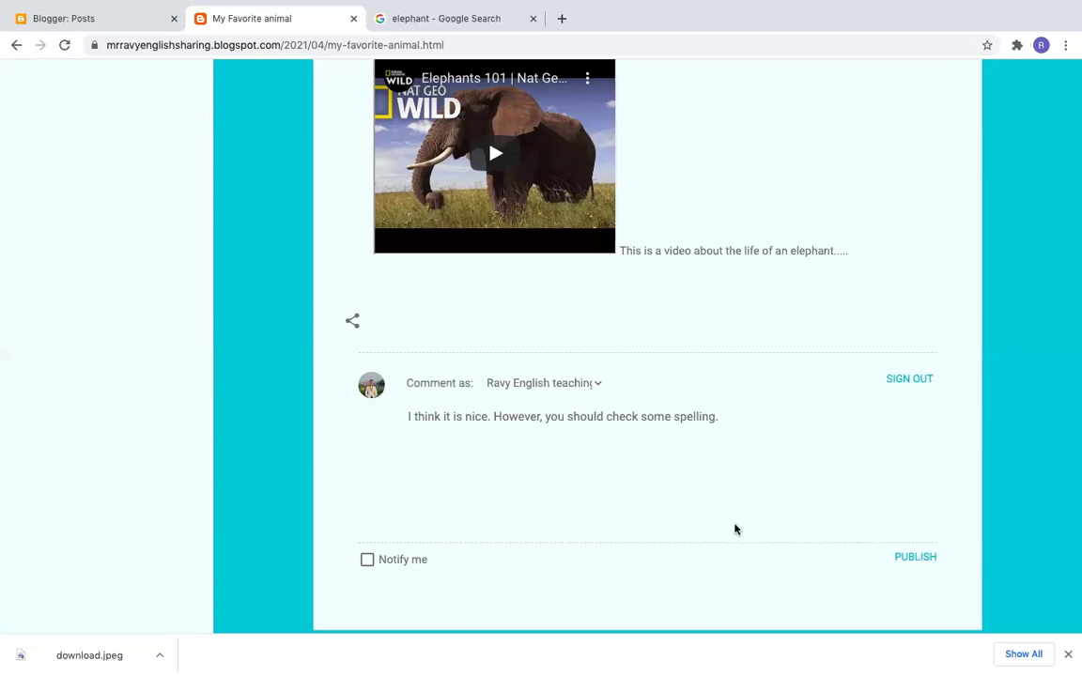
pyautogui.click(922, 558)
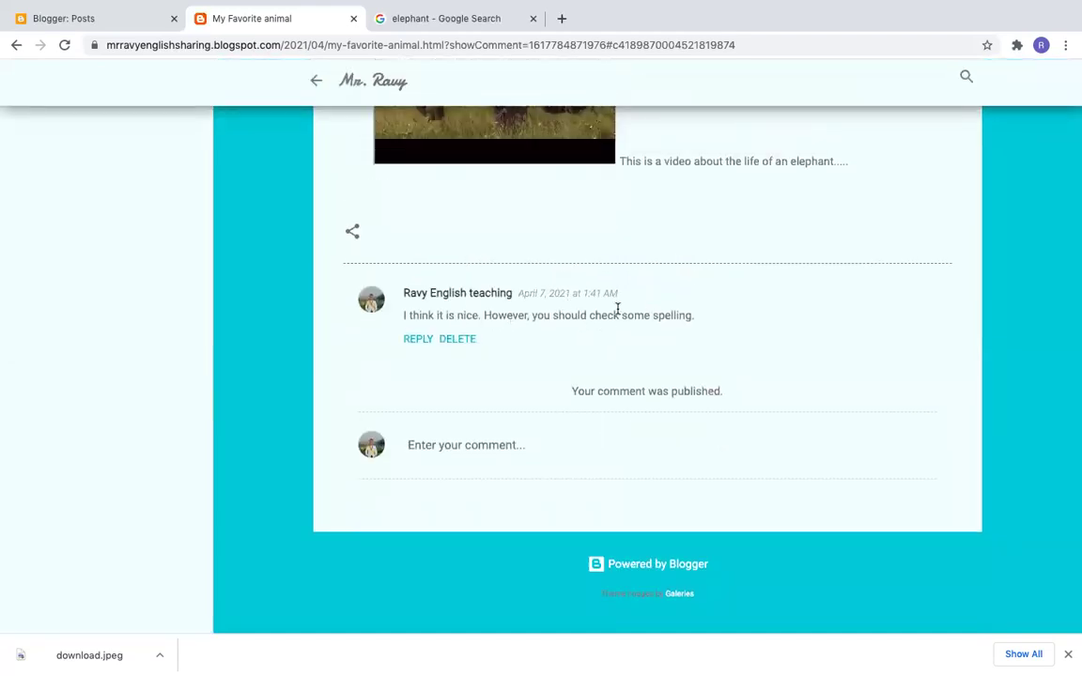
# Review the live post from the newly published comment up to the title and back to the comment section
pyautogui.scroll(2, 660, 315)
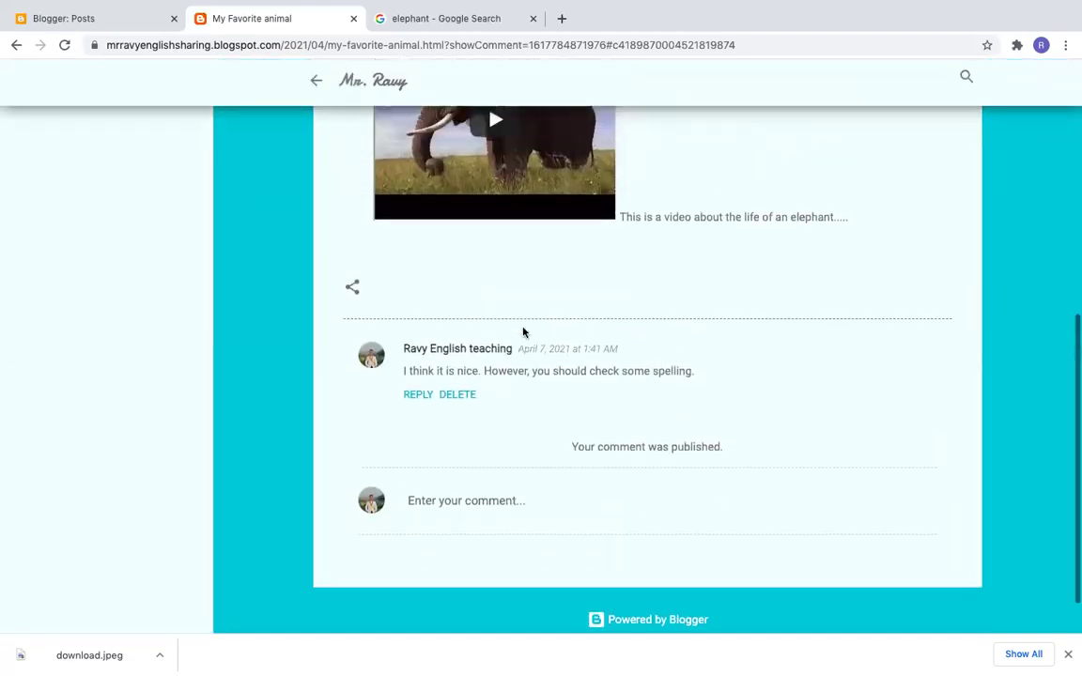
pyautogui.scroll(2, 550, 380)
pyautogui.scroll(5, 629, 317)
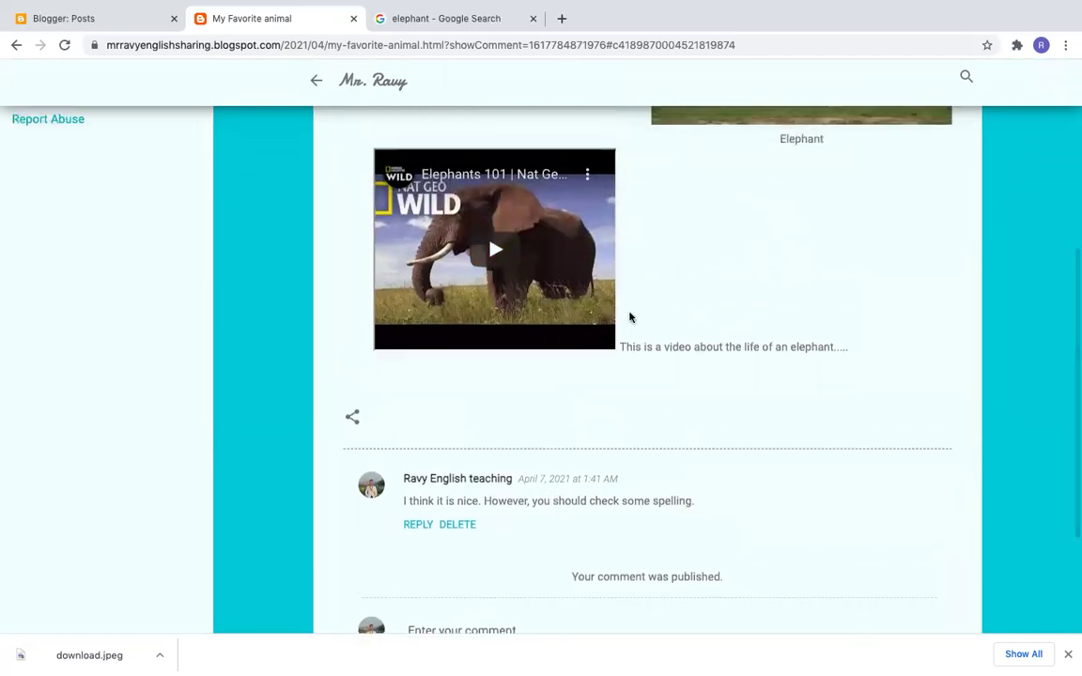
pyautogui.scroll(4, 629, 317)
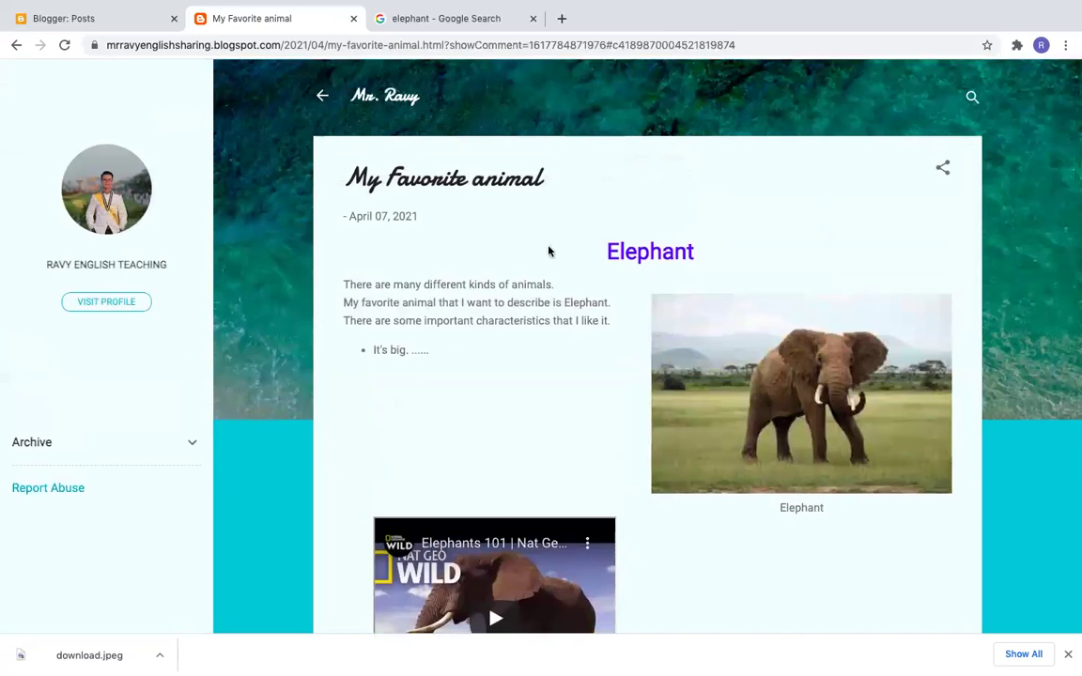
pyautogui.scroll(-6, 507, 340)
pyautogui.scroll(-3, 505, 340)
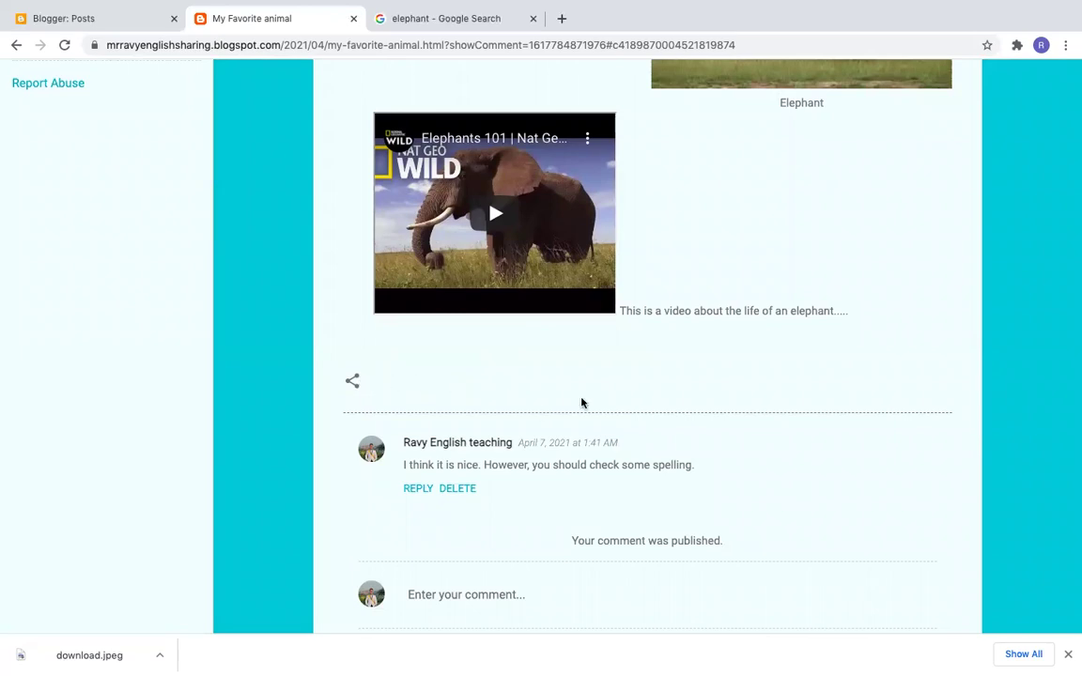
# Examine the sharing options of the live post, such as Get link, Facebook, Twitter, Pinterest and Email, and close them
pyautogui.click(353, 382)
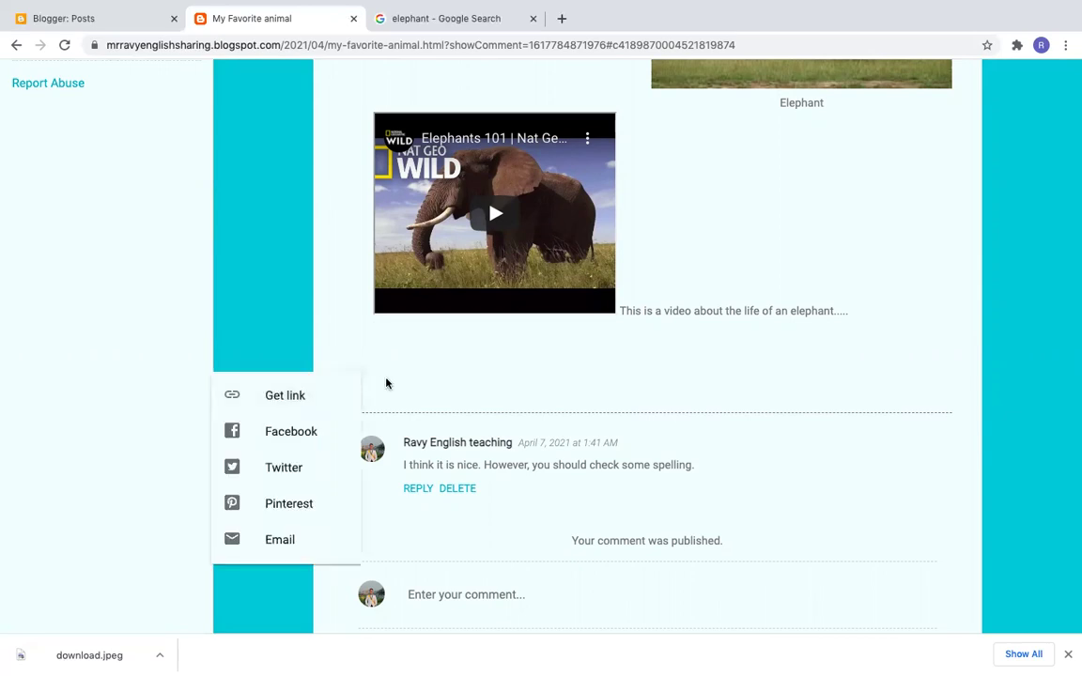
pyautogui.click(315, 395)
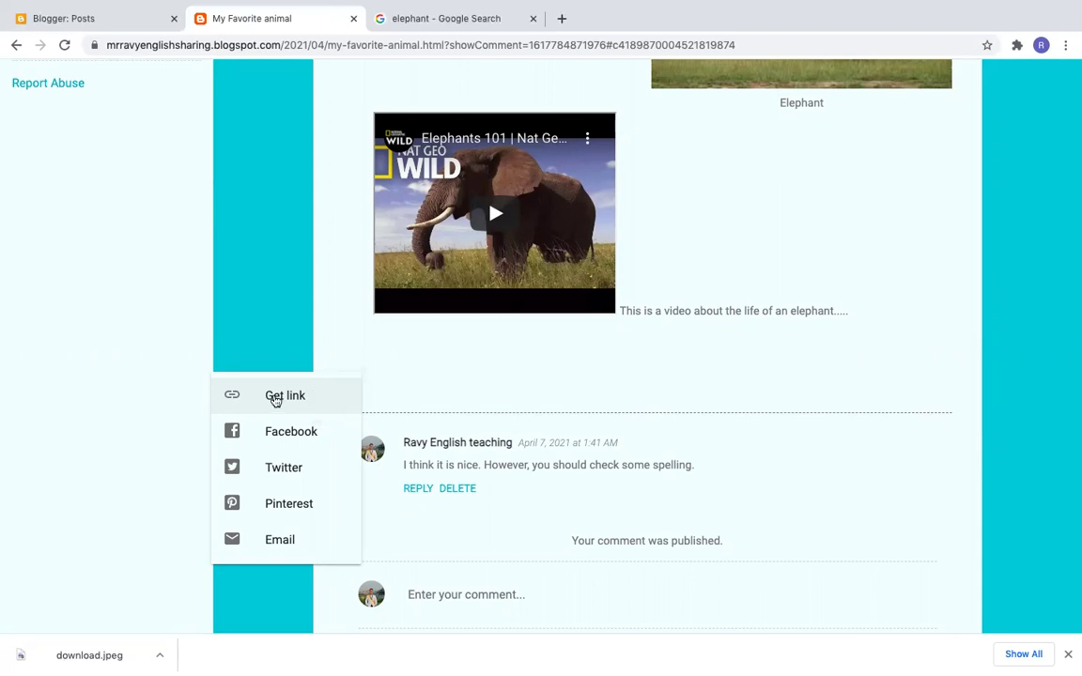
pyautogui.click(419, 387)
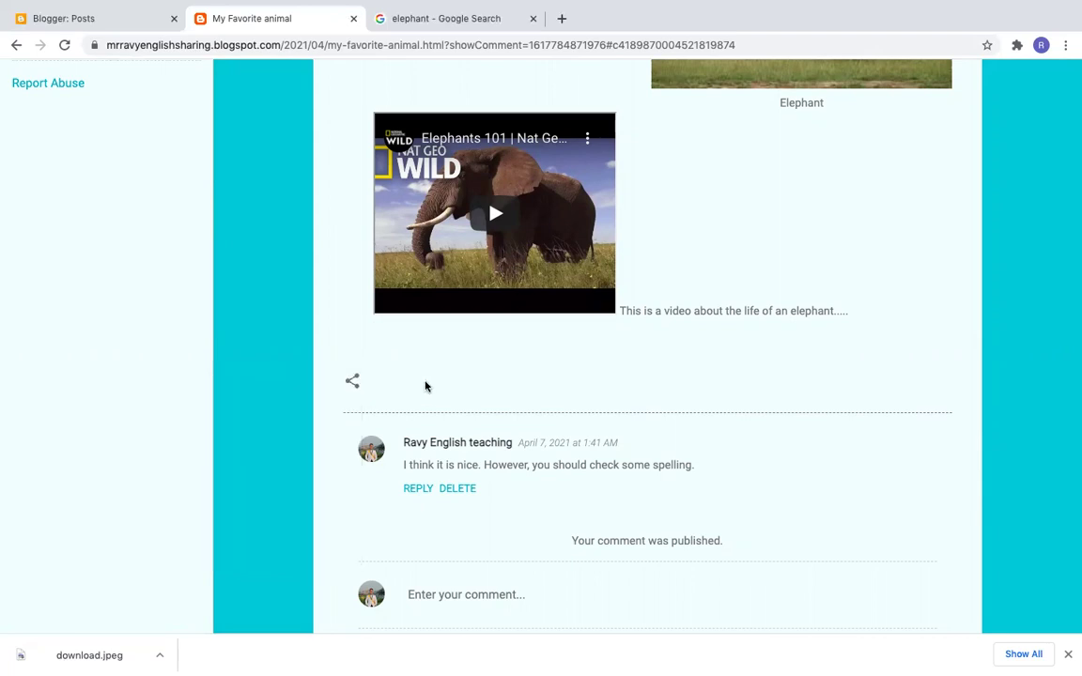
pyautogui.click(354, 381)
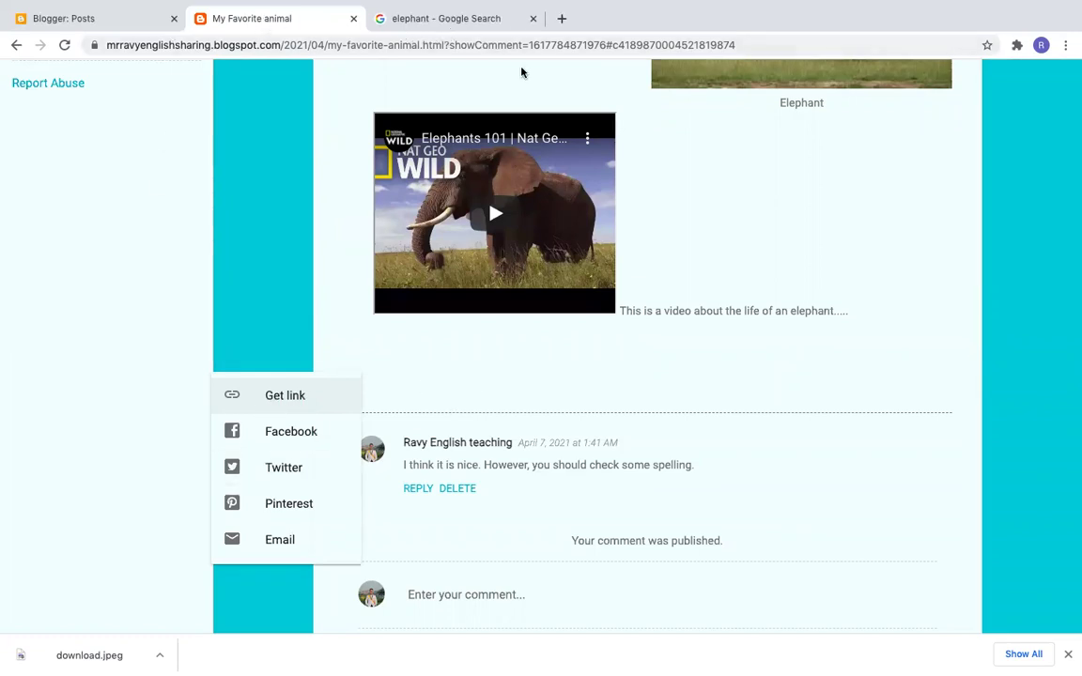
pyautogui.moveTo(29, 8)
pyautogui.click(389, 26)
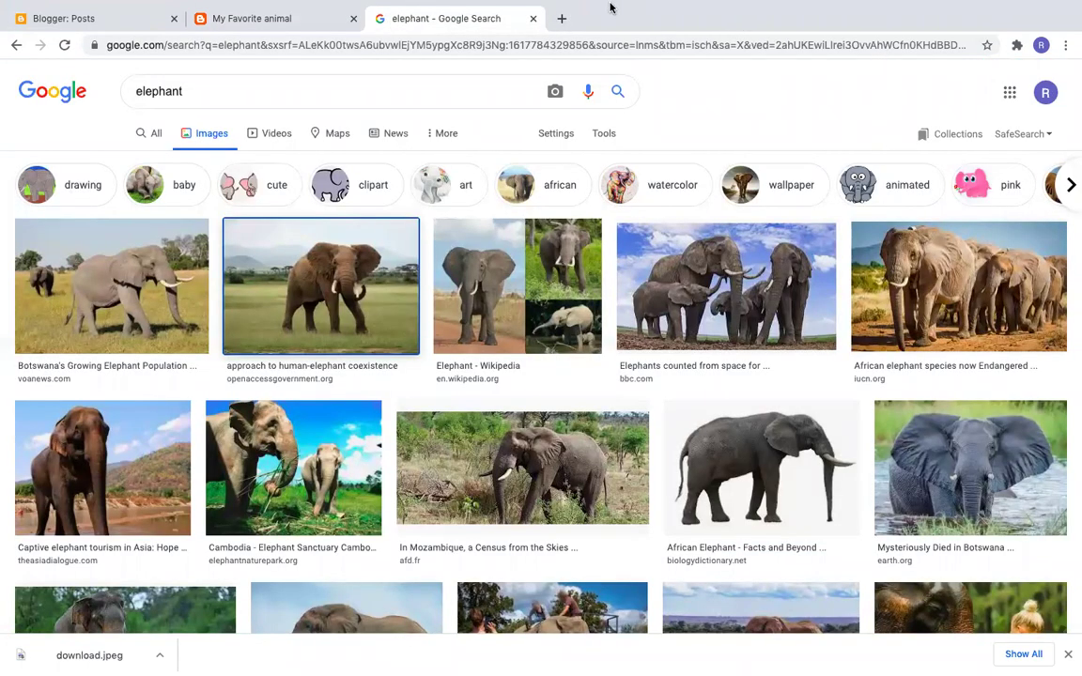
pyautogui.click(122, 13)
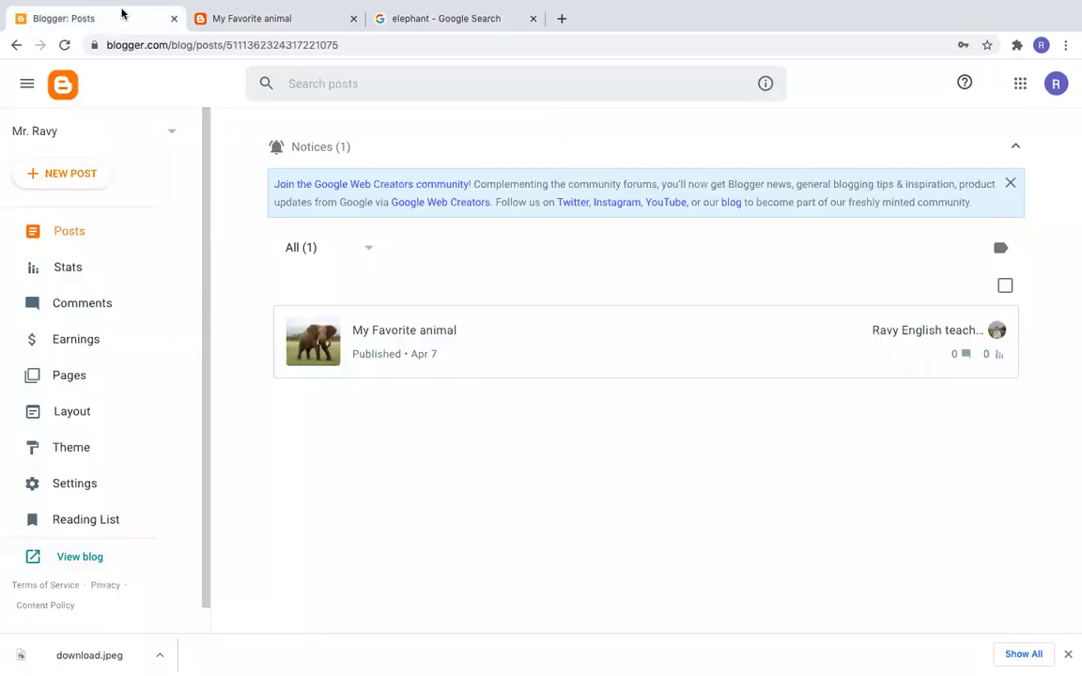
pyautogui.click(236, 17)
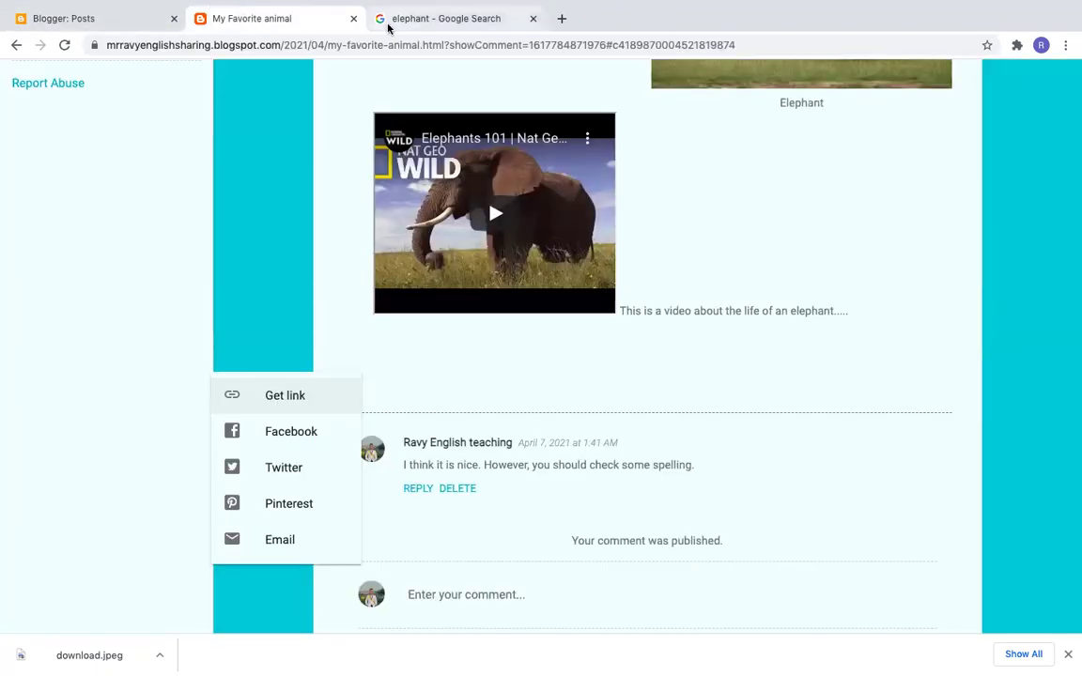
pyautogui.click(495, 380)
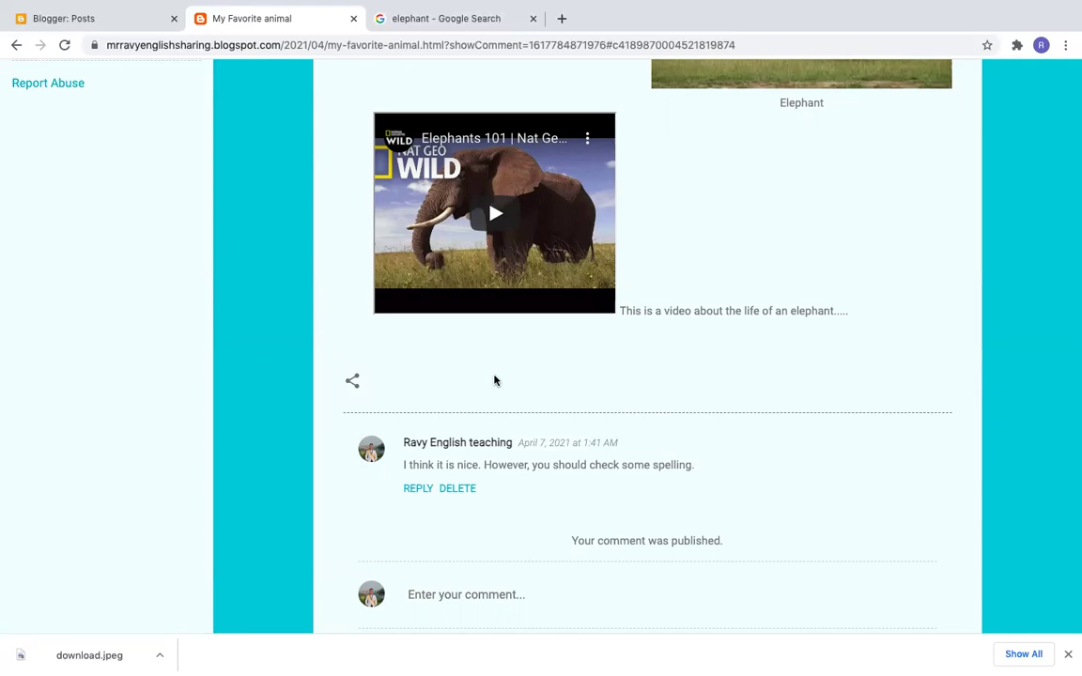
# Reread the live post's text, picture and video against the comment about checking the spelling
pyautogui.scroll(5, 494, 381)
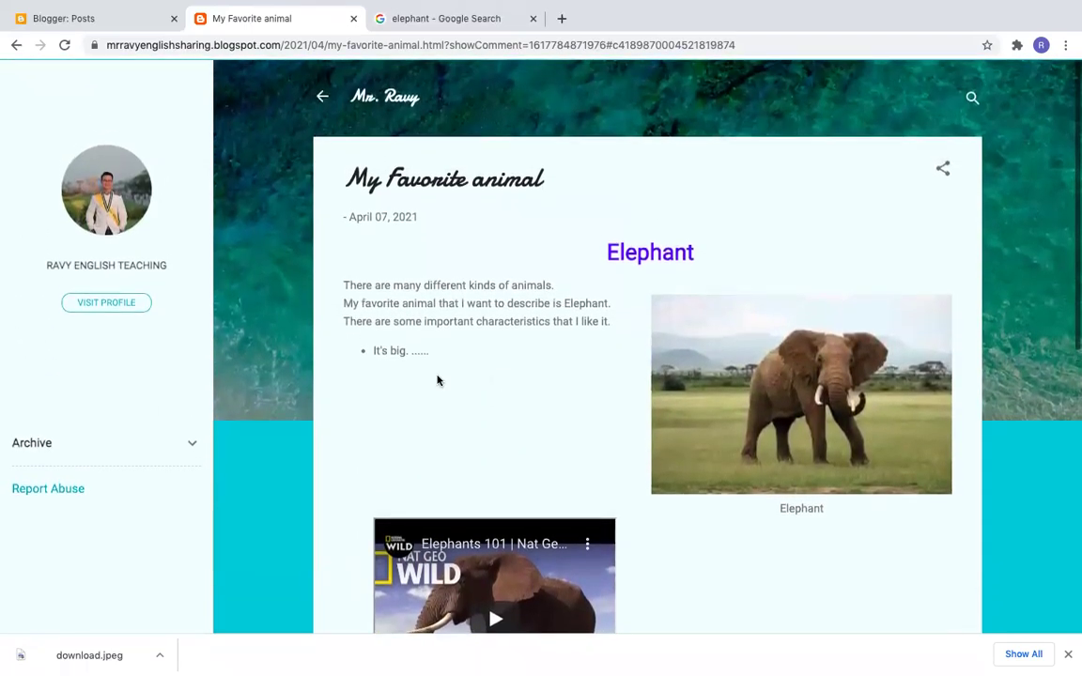
pyautogui.scroll(-3, 534, 461)
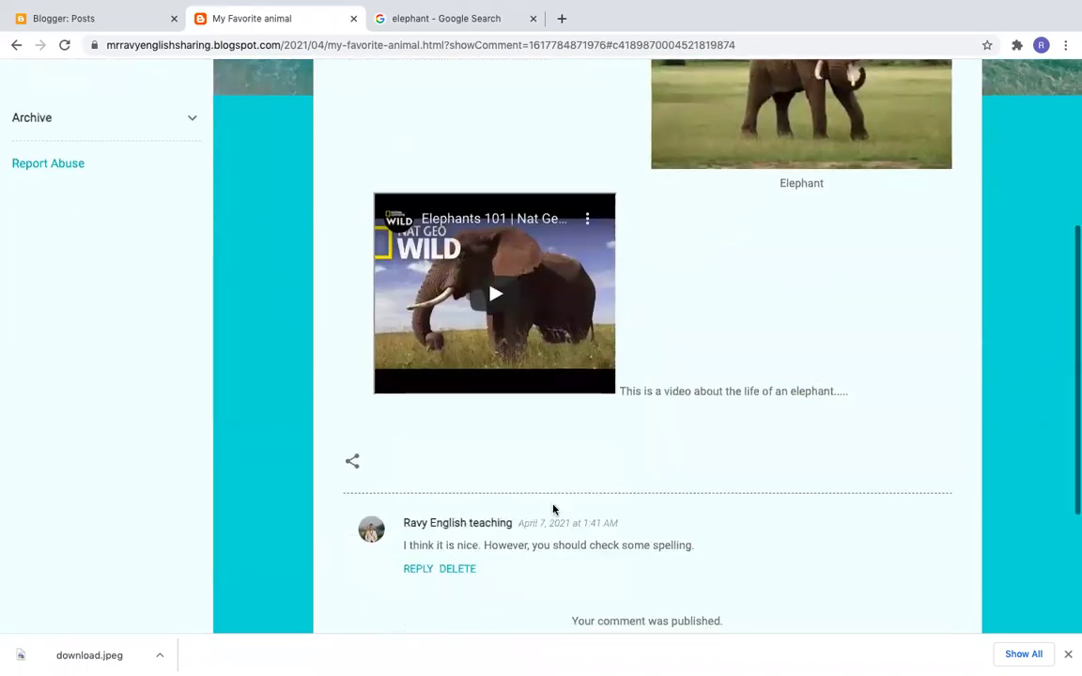
pyautogui.scroll(3, 572, 471)
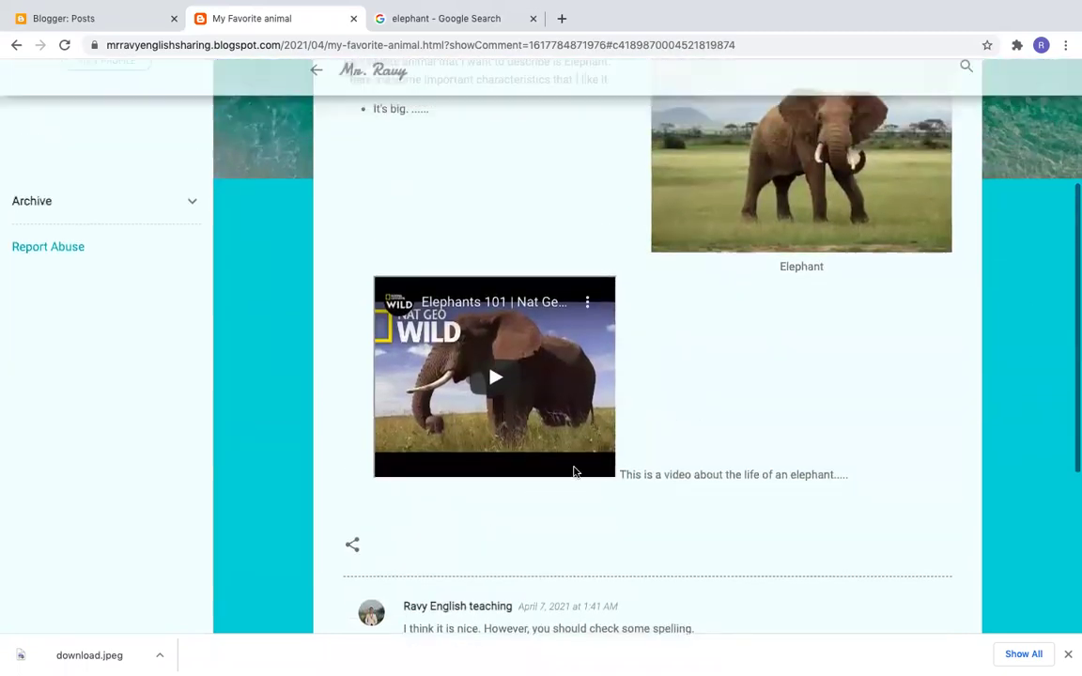
pyautogui.scroll(-1, 575, 471)
pyautogui.scroll(1, 575, 472)
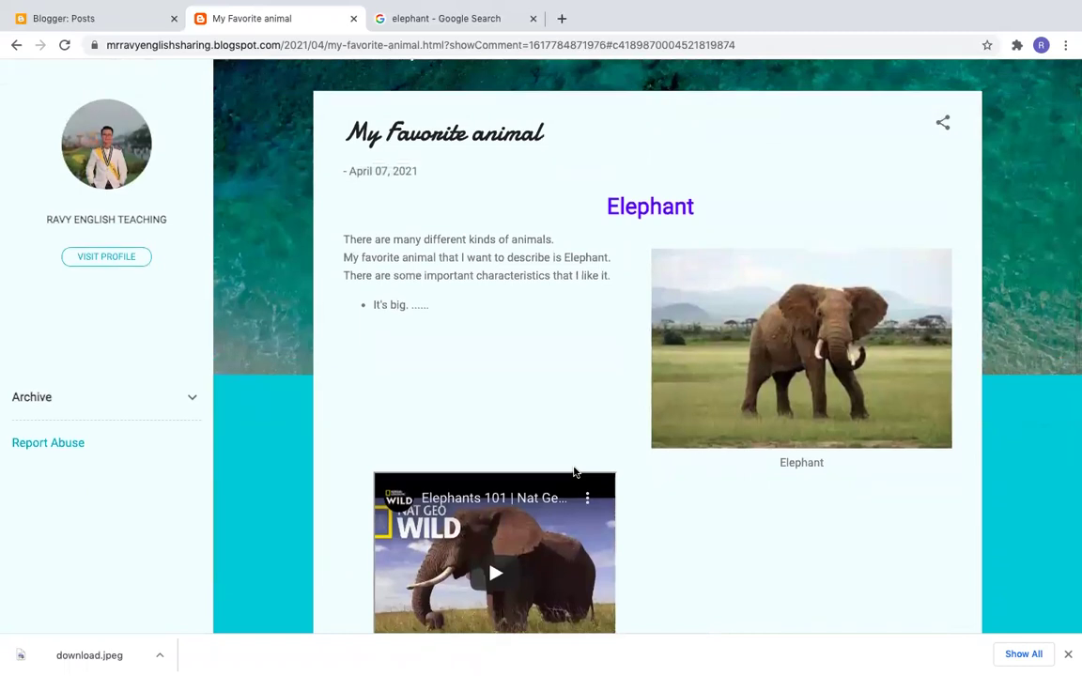
pyautogui.scroll(-3, 575, 472)
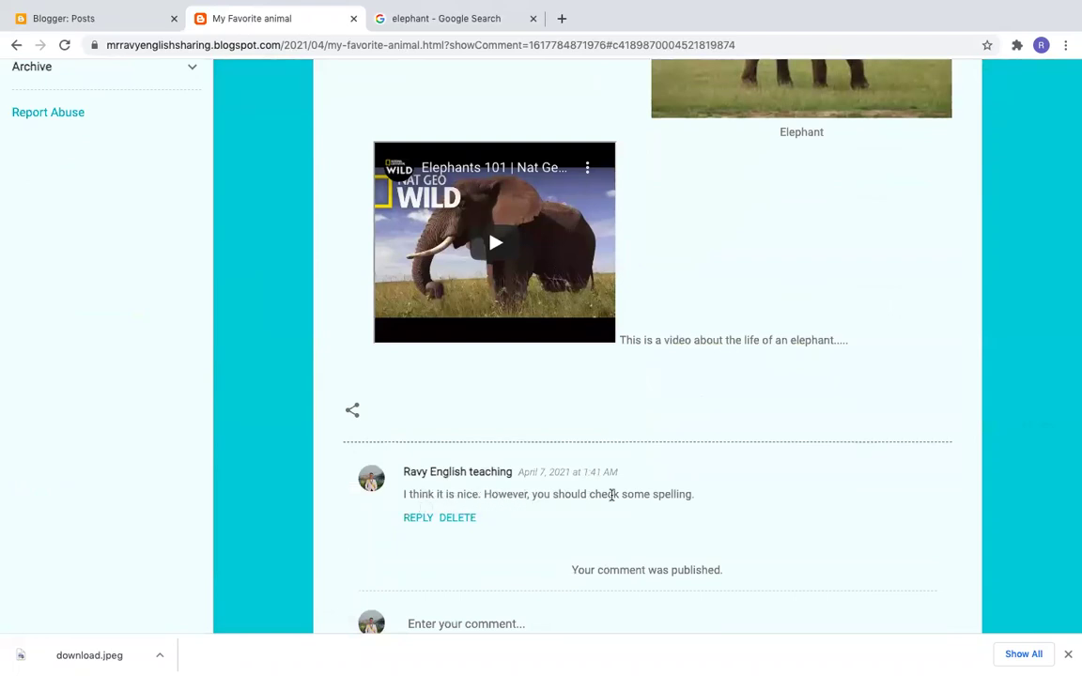
pyautogui.scroll(4, 689, 495)
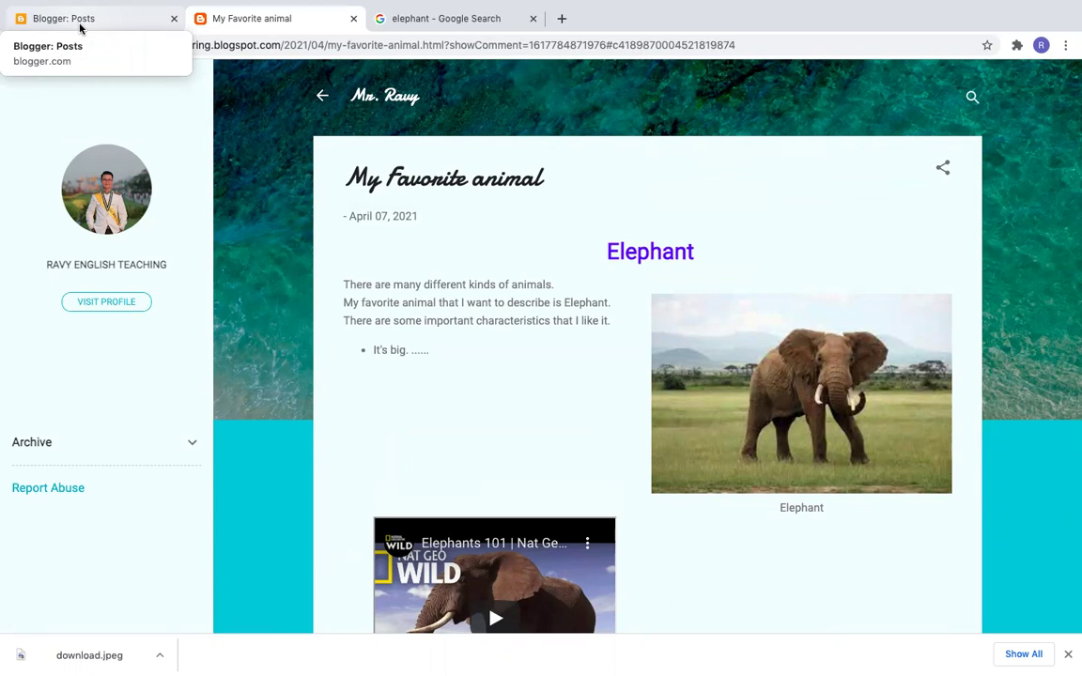
# Return to the blog's posts list in Blogger and open the "My Favorite animal" post for editing
pyautogui.click(80, 28)
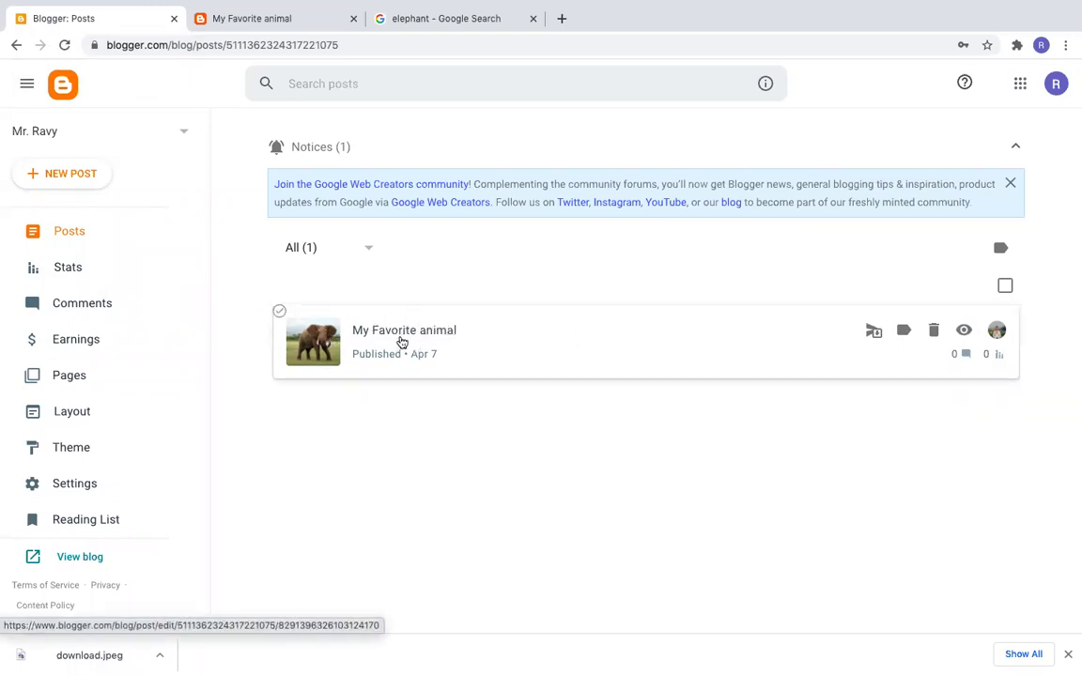
pyautogui.click(447, 338)
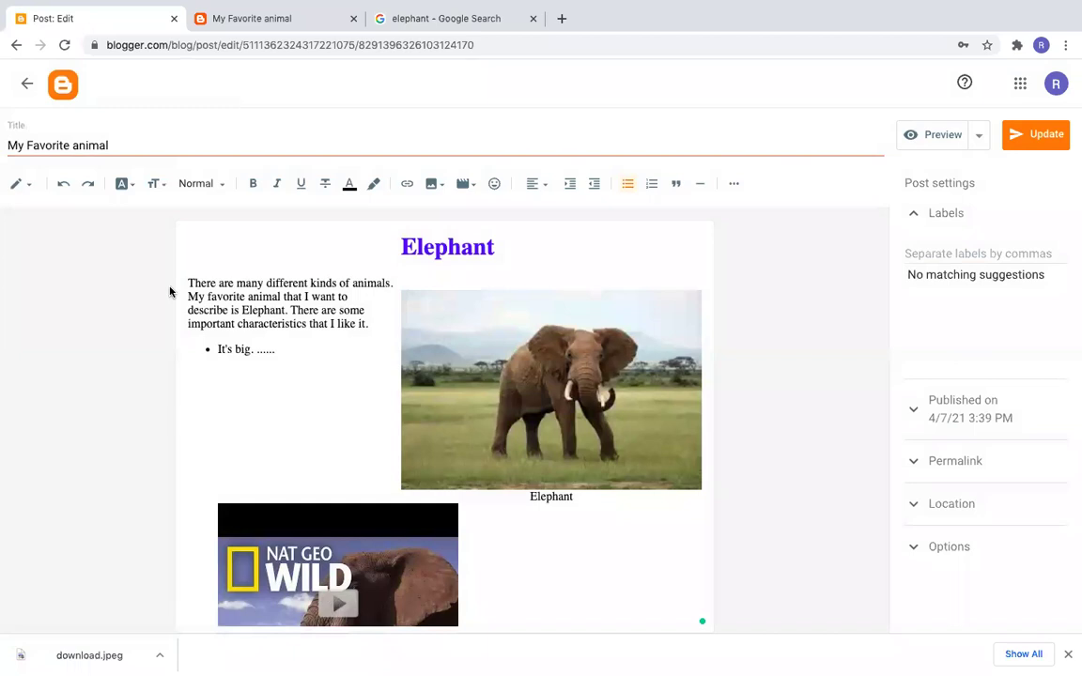
pyautogui.click(21, 187)
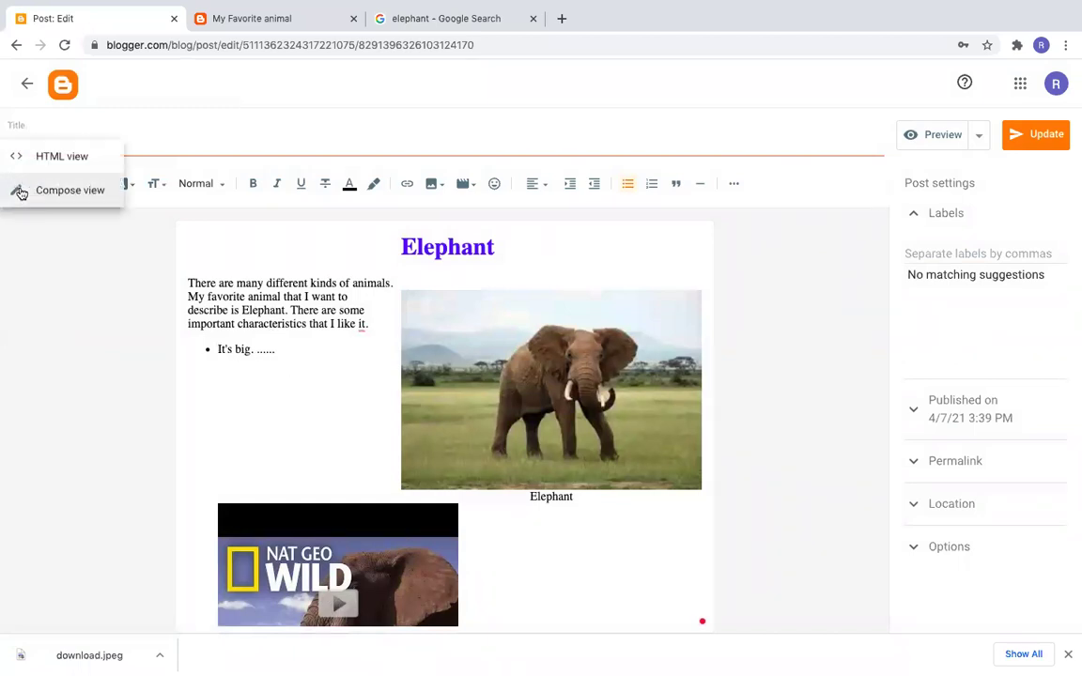
# Rewrite the bullet point under the introduction as "It's one of the big species on earth."
pyautogui.click(290, 375)
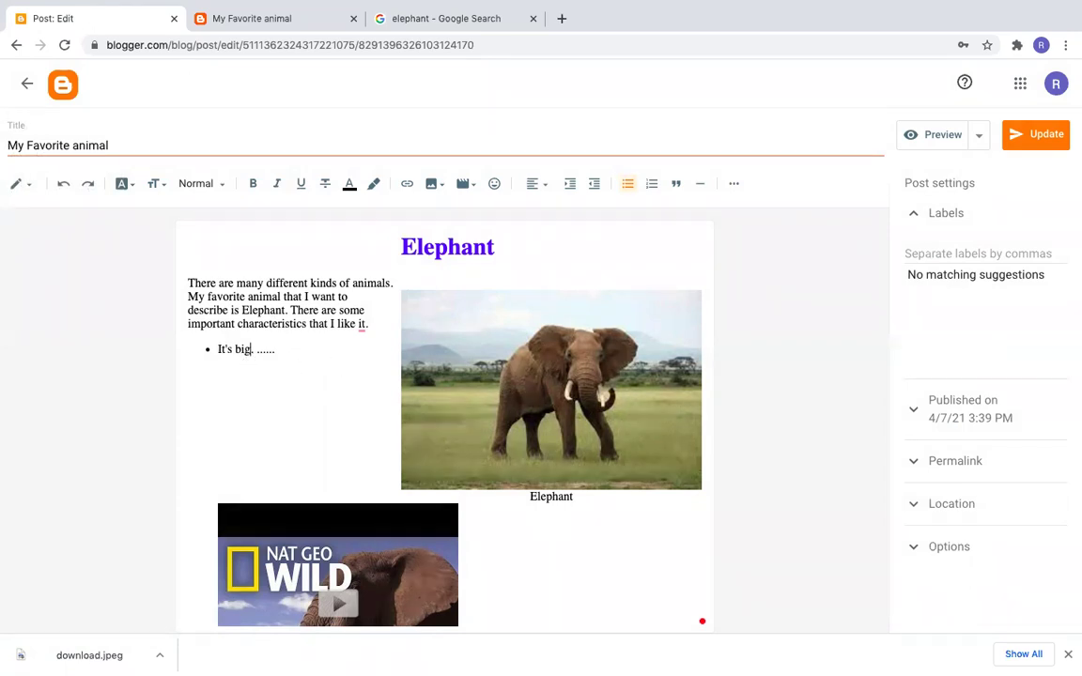
pyautogui.scroll(-1, 444, 423)
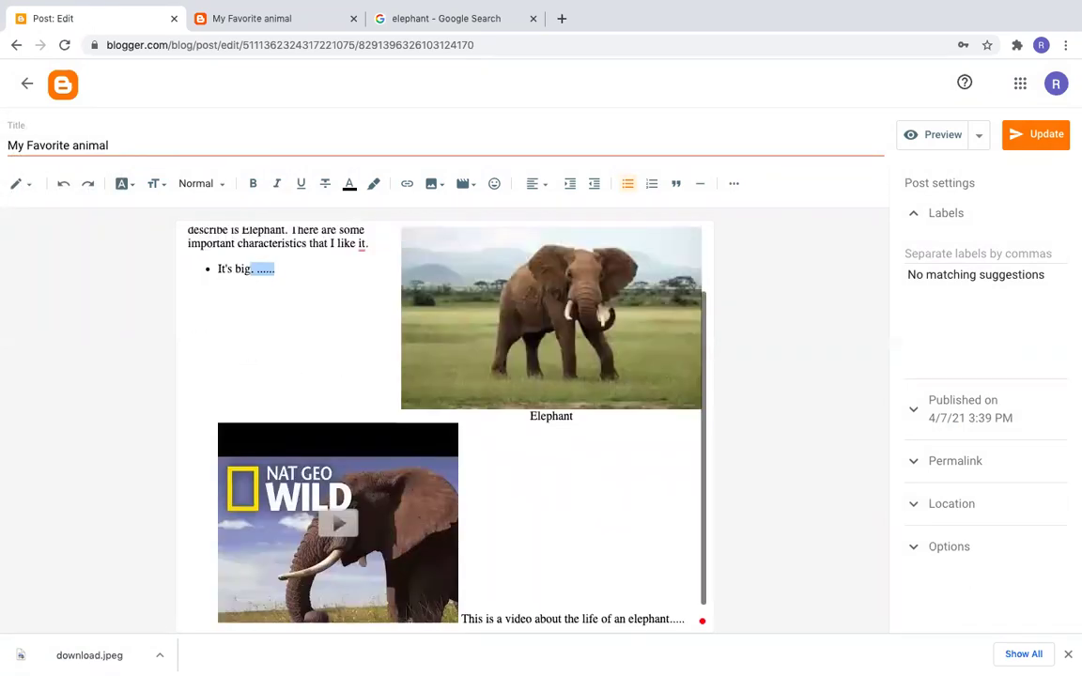
pyautogui.press('BackSpace')
pyautogui.press('BackSpace')
pyautogui.press('BackSpace')
pyautogui.press('BackSpace')
pyautogui.press('BackSpace')
pyautogui.press('BackSpace')
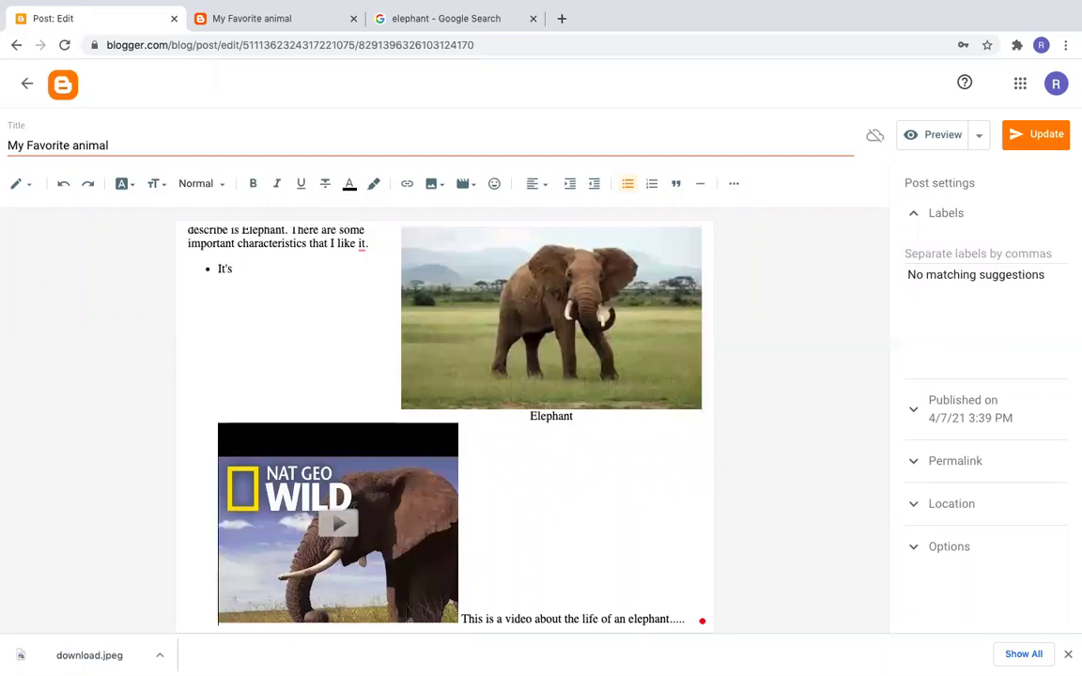
pyautogui.press('BackSpace')
pyautogui.press('BackSpace')
pyautogui.press('BackSpace')
pyautogui.press('BackSpace')
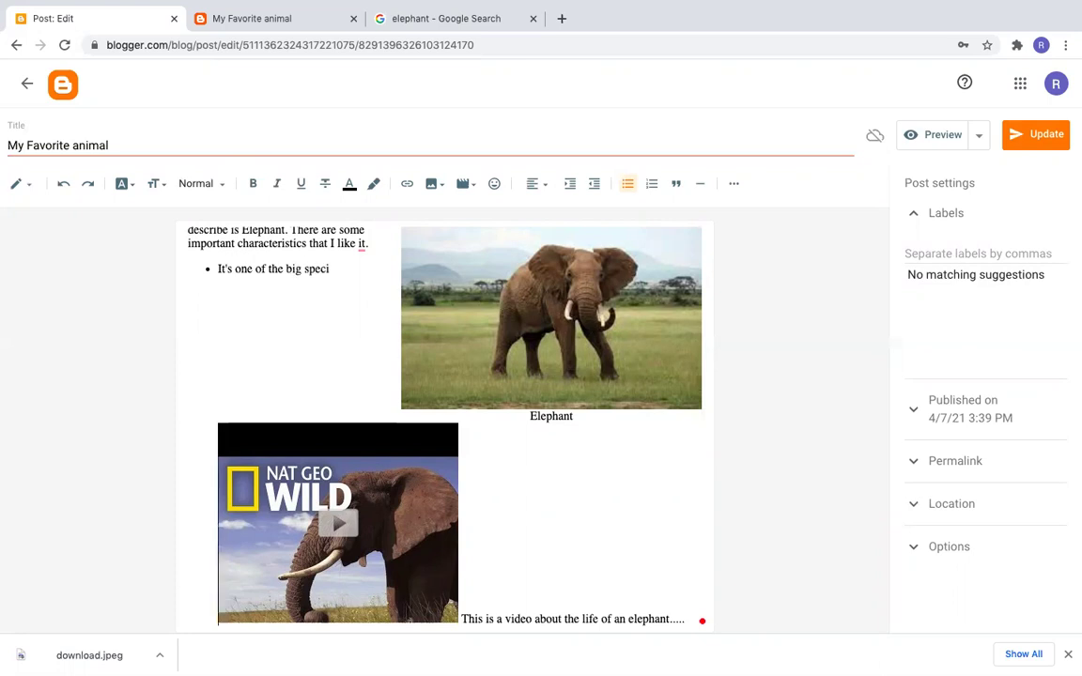
pyautogui.write('species')
pyautogui.write(' in')
# Accept the Grammarly correction that removes "it" from "important characteristics that I like it" and check the revised post
pyautogui.moveTo(362, 245)
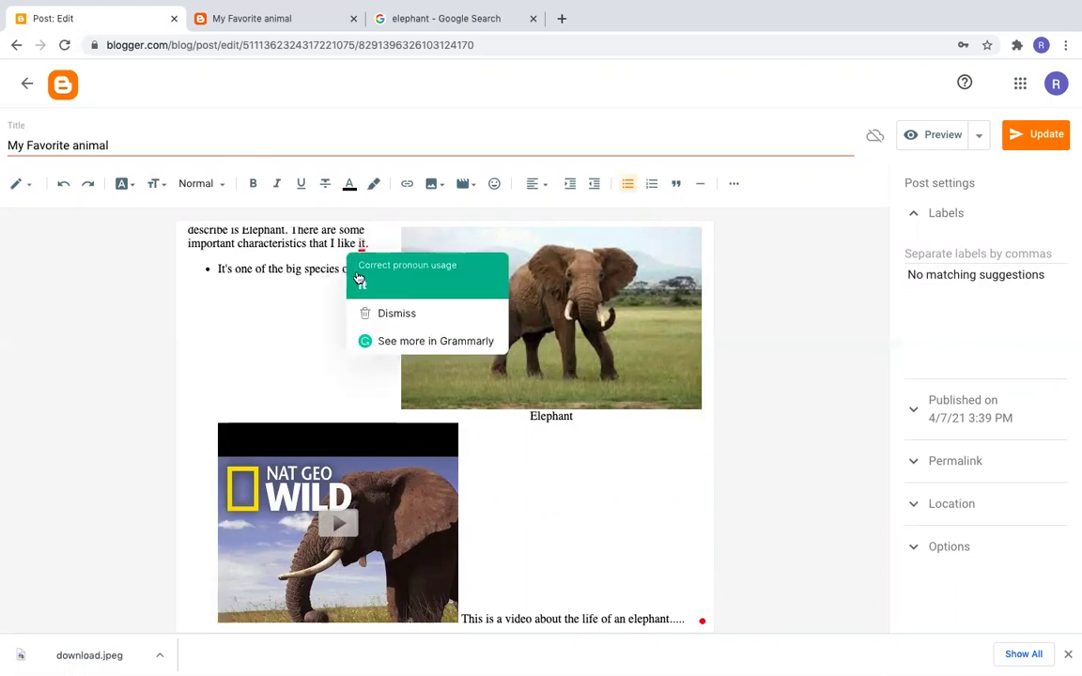
pyautogui.click(362, 284)
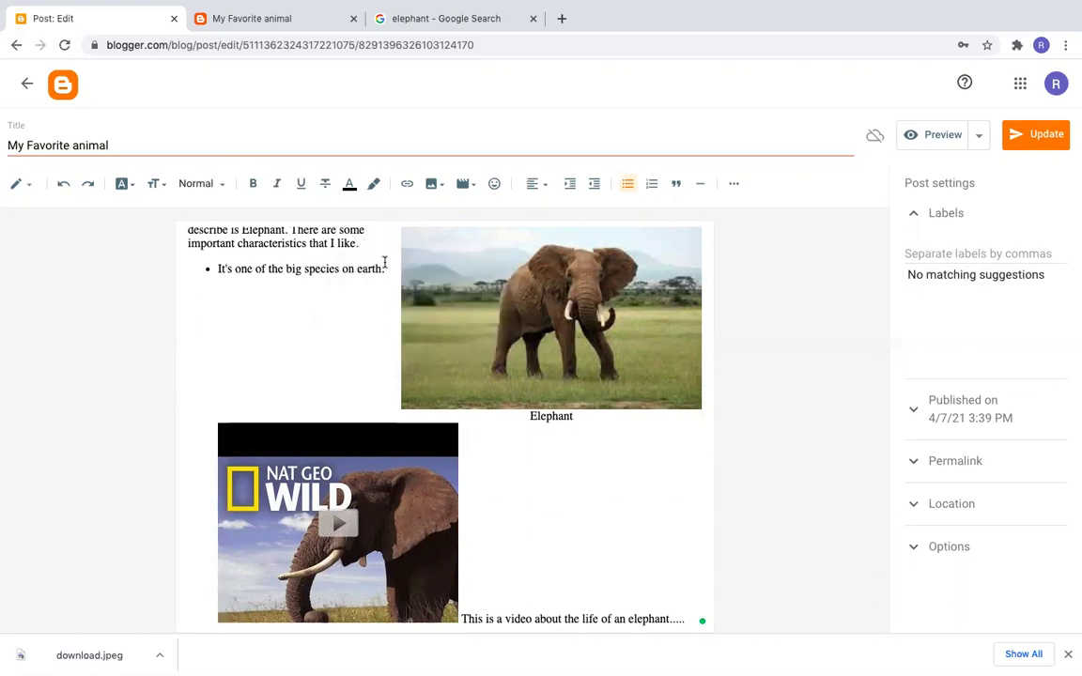
pyautogui.scroll(-1, 642, 510)
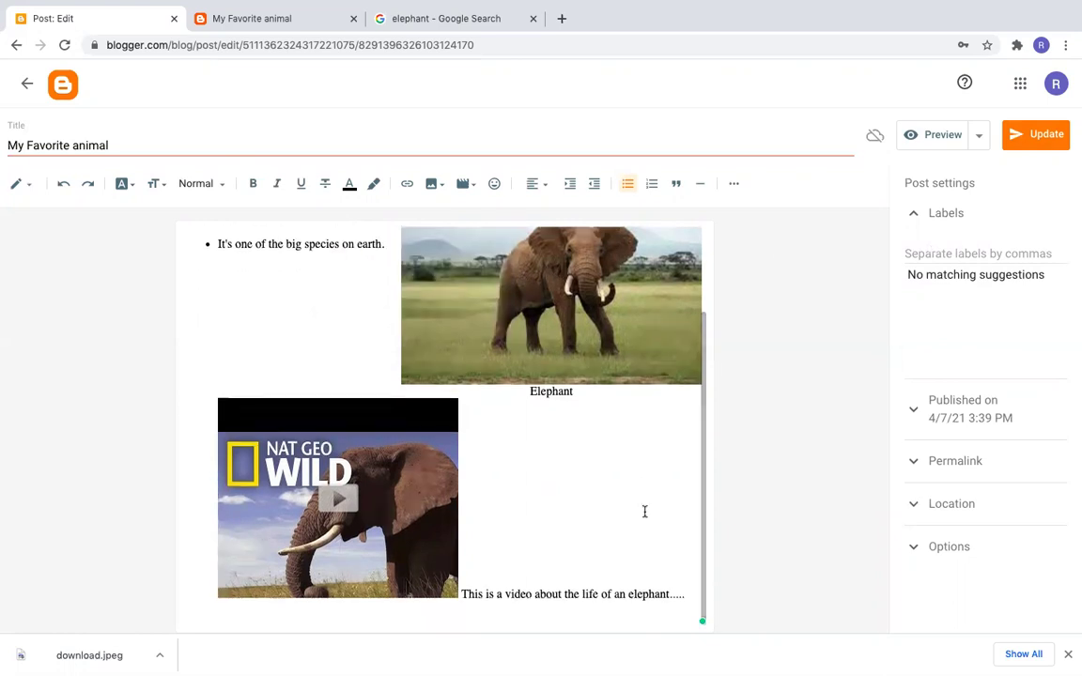
pyautogui.scroll(3, 546, 398)
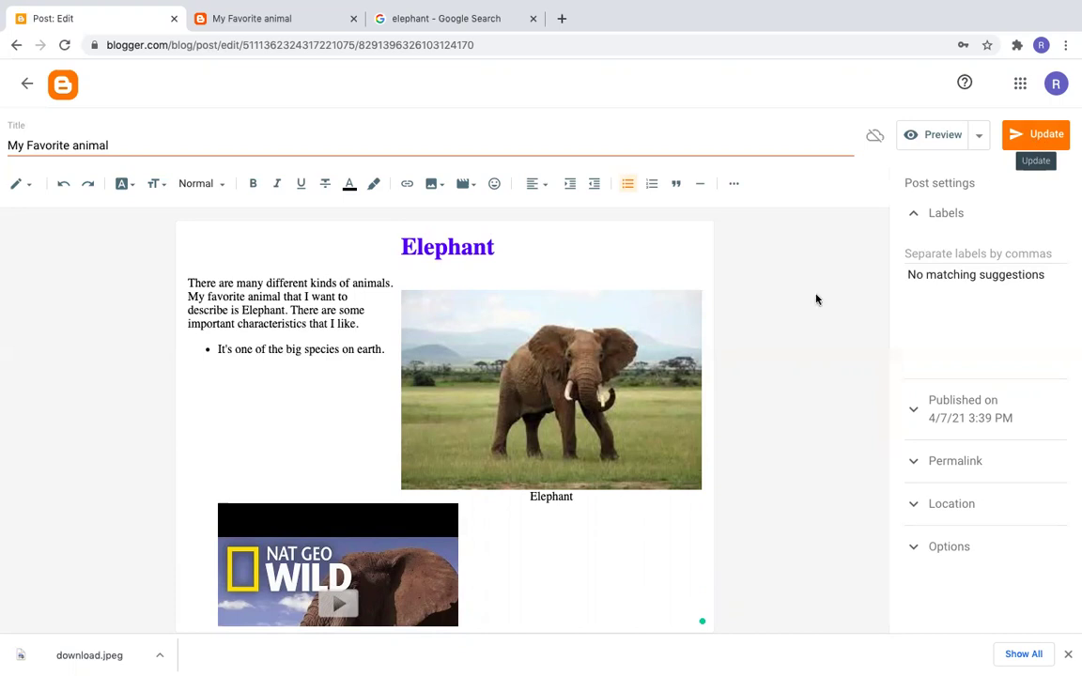
# Update the published "My Favorite animal" post with the revised text and close the outdated page of the live post
pyautogui.scroll(-2, 639, 494)
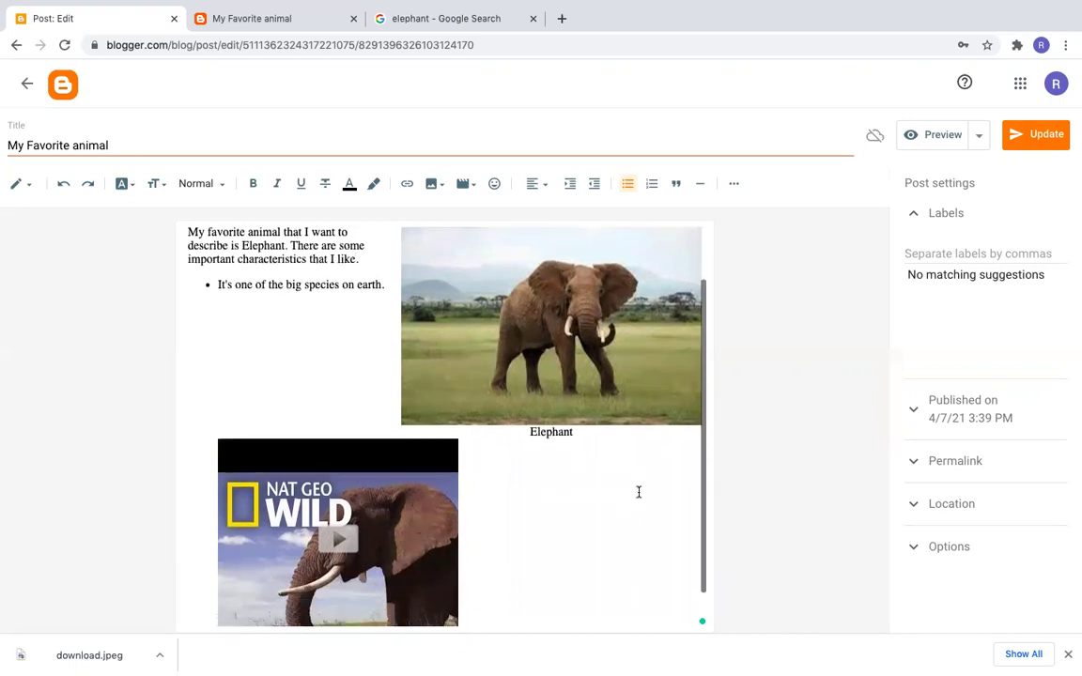
pyautogui.click(1039, 141)
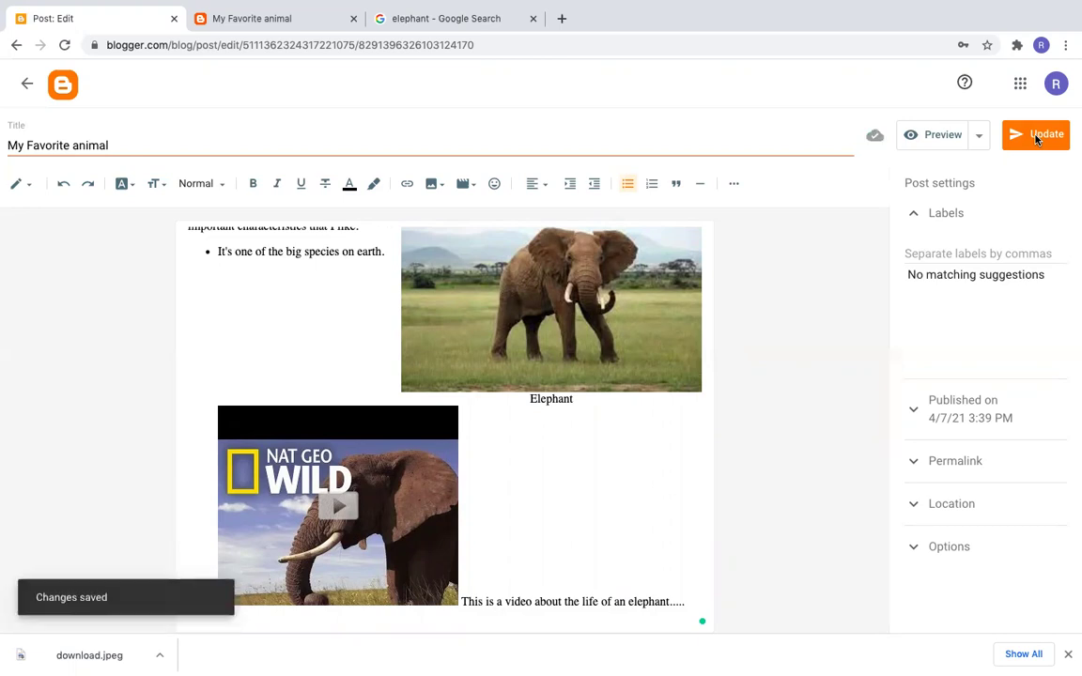
pyautogui.click(273, 20)
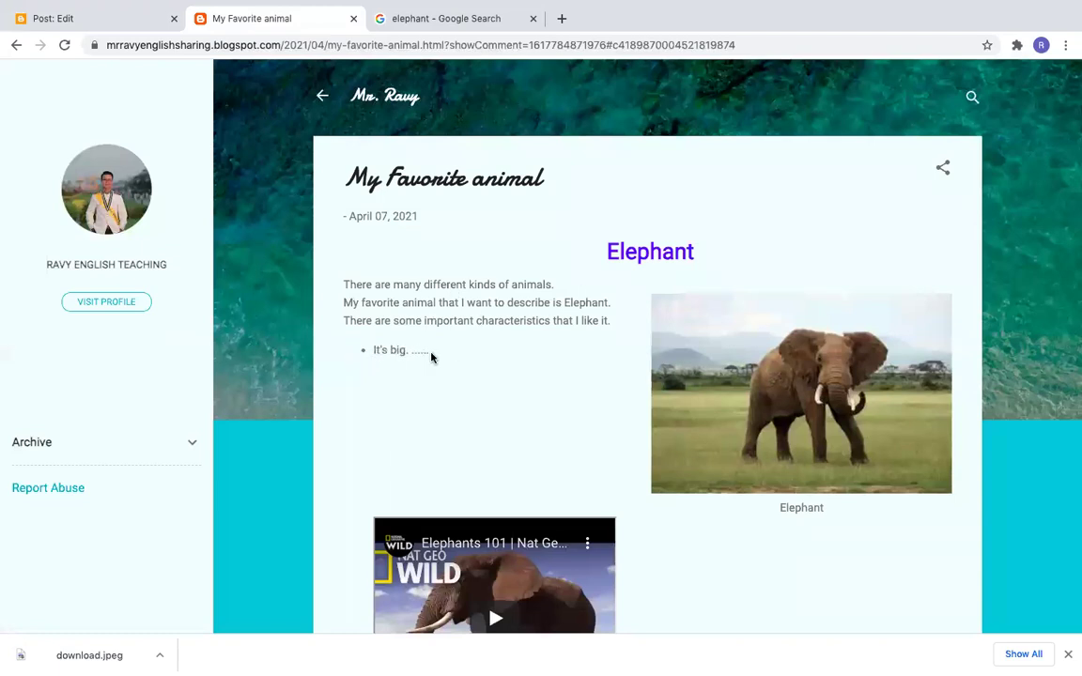
pyautogui.click(353, 18)
pyautogui.click(58, 18)
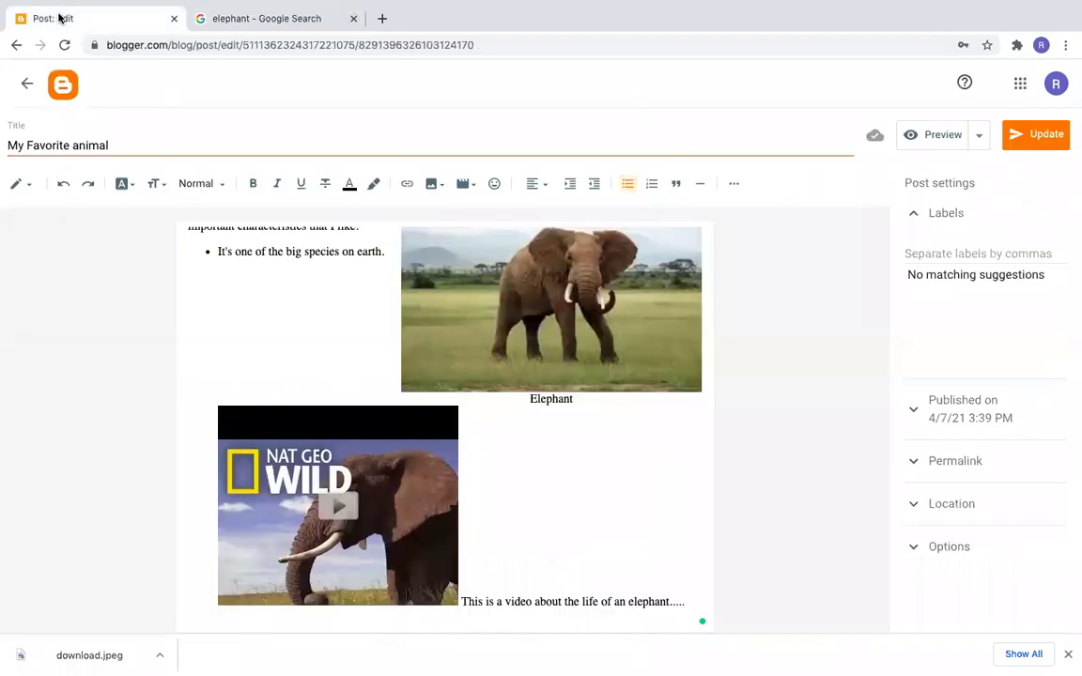
# View the live blog from the Blogger posts list and check the revised "My Favorite animal" post in full
pyautogui.click(23, 86)
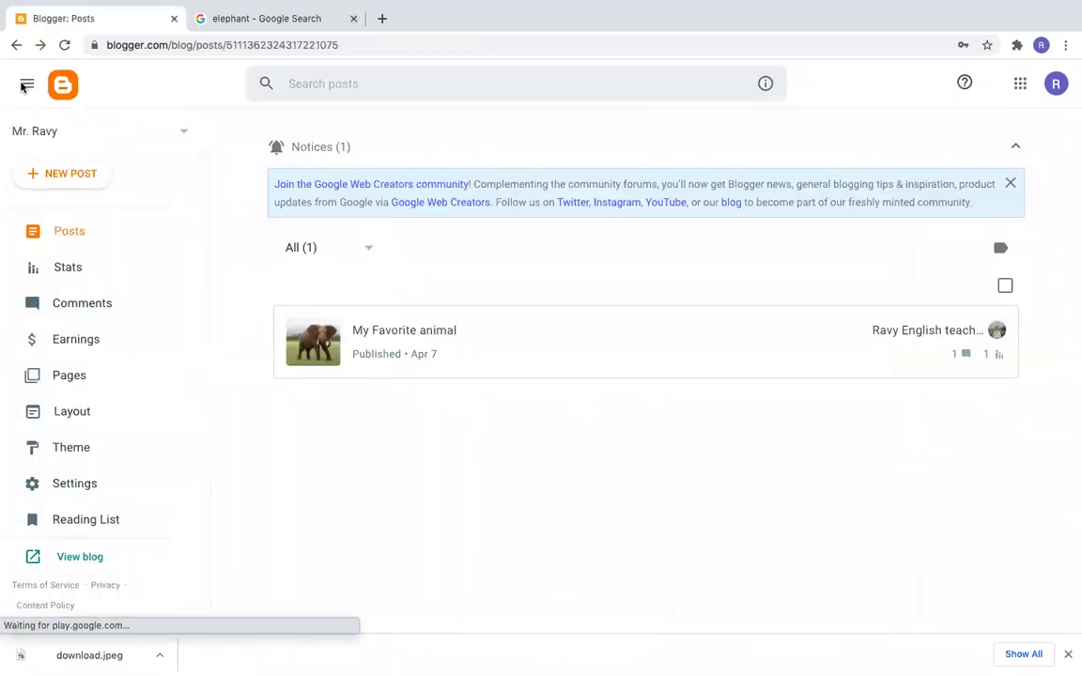
pyautogui.click(79, 557)
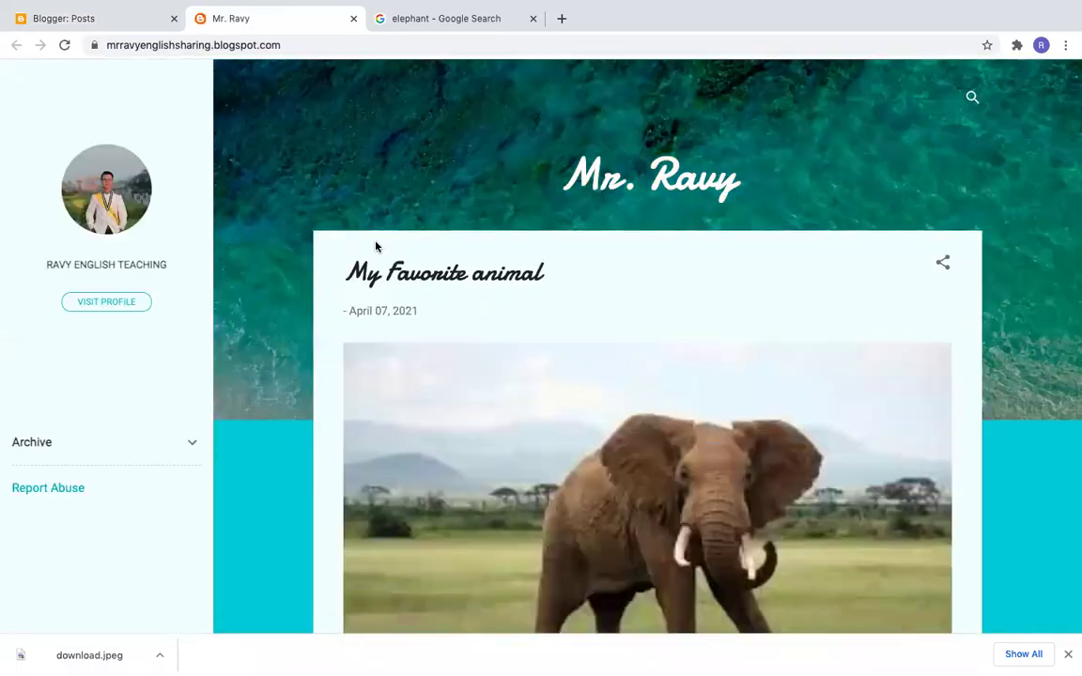
pyautogui.scroll(-5, 509, 418)
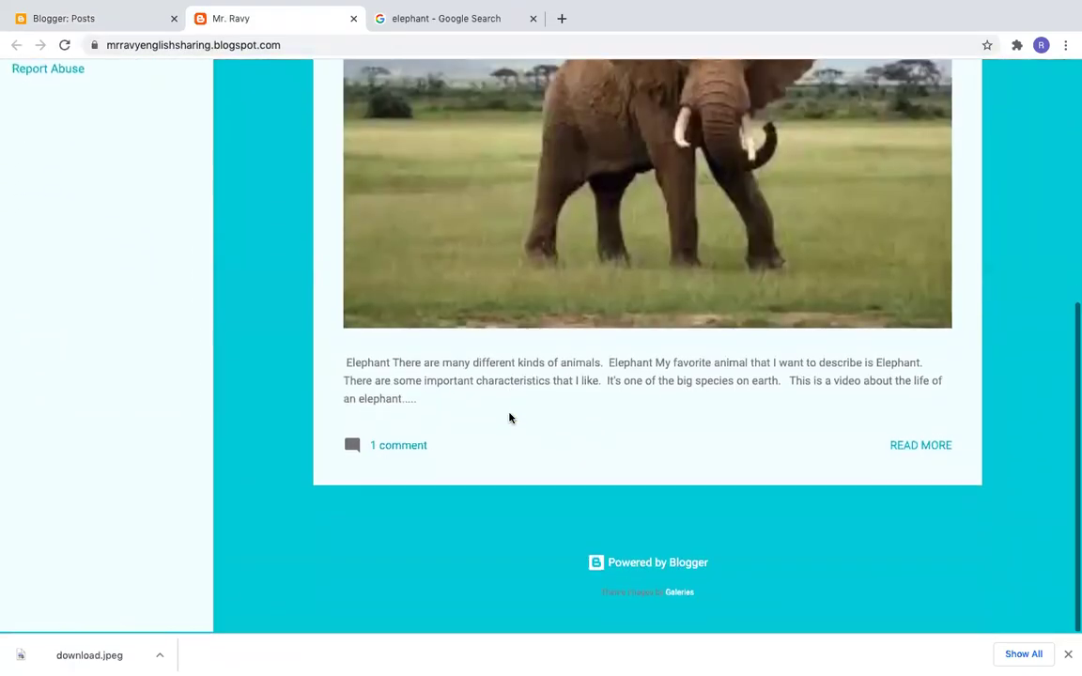
pyautogui.click(916, 452)
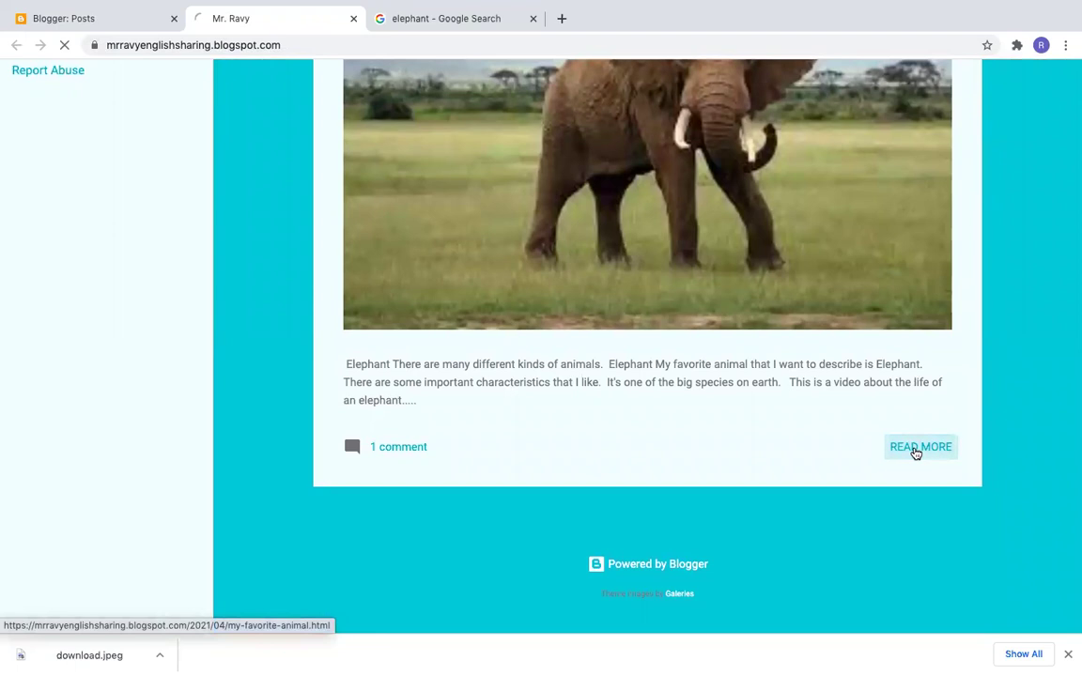
pyautogui.scroll(-5, 541, 414)
pyautogui.scroll(5, 541, 414)
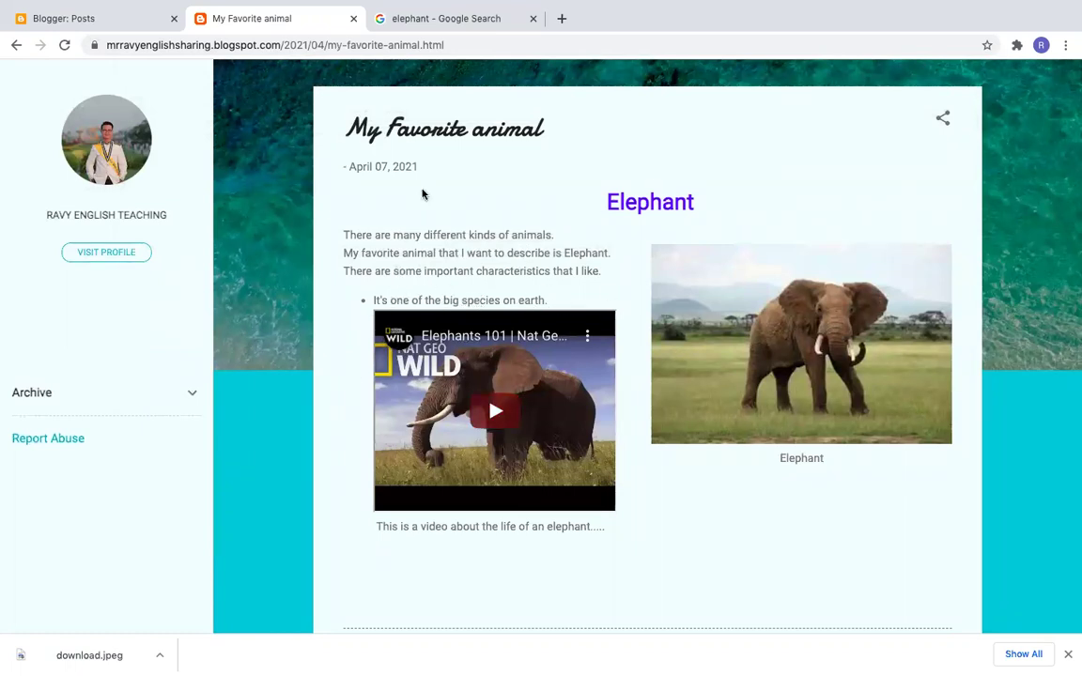
pyautogui.scroll(-2, 666, 493)
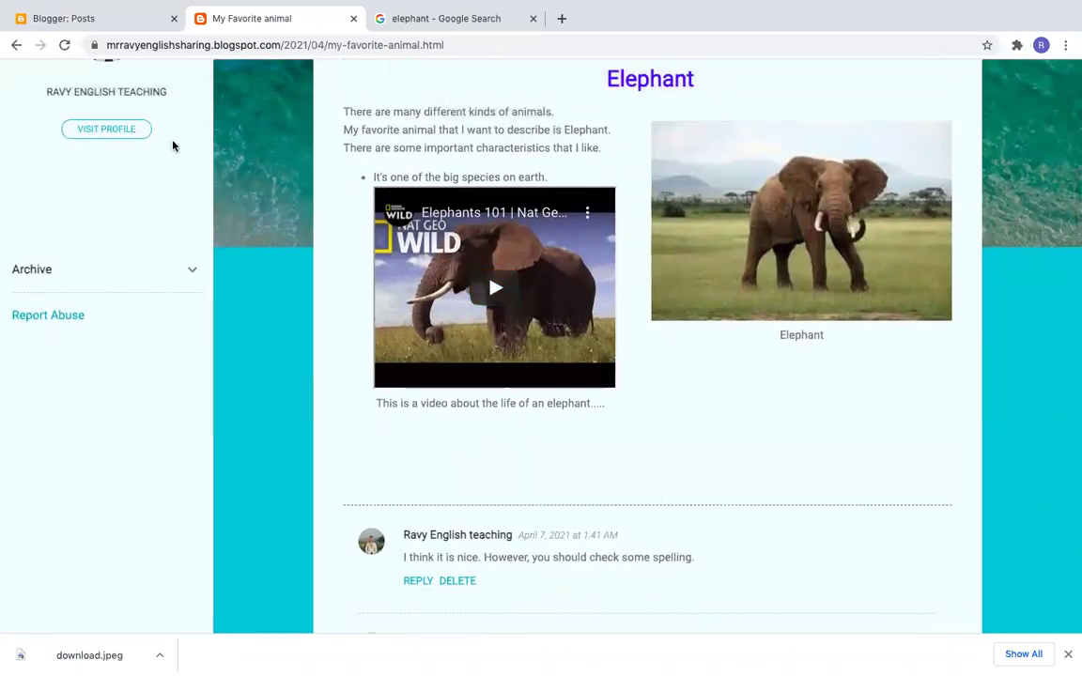
# Return to the blog's home page, open the post's comments with an empty comment box, and look over the post again
pyautogui.click(16, 45)
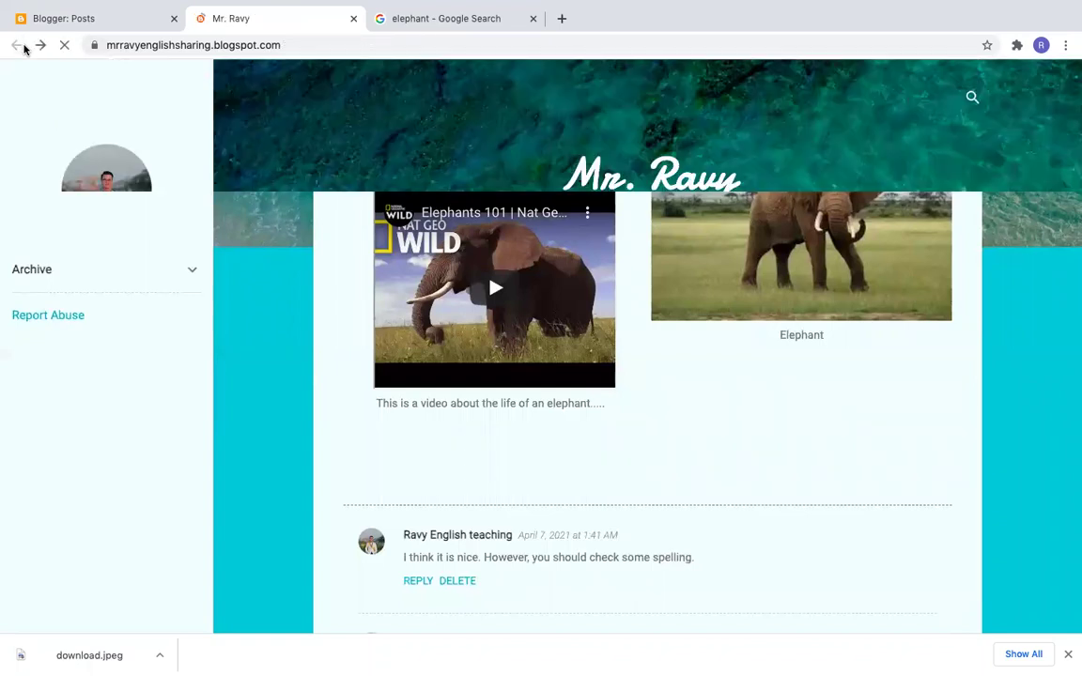
pyautogui.click(385, 448)
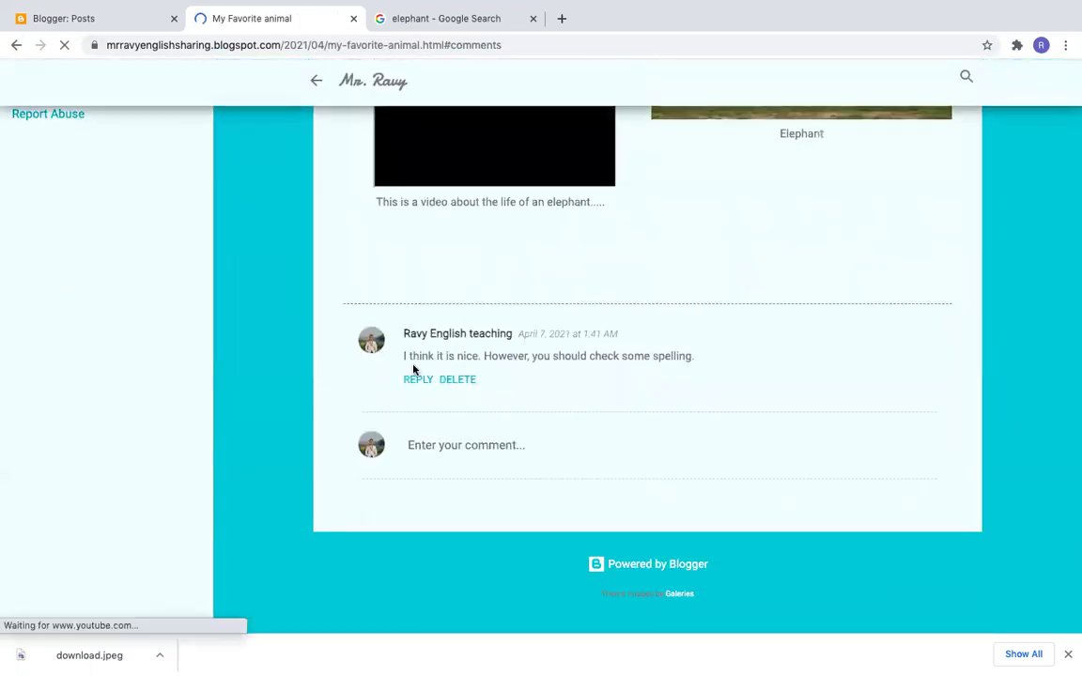
pyautogui.click(475, 449)
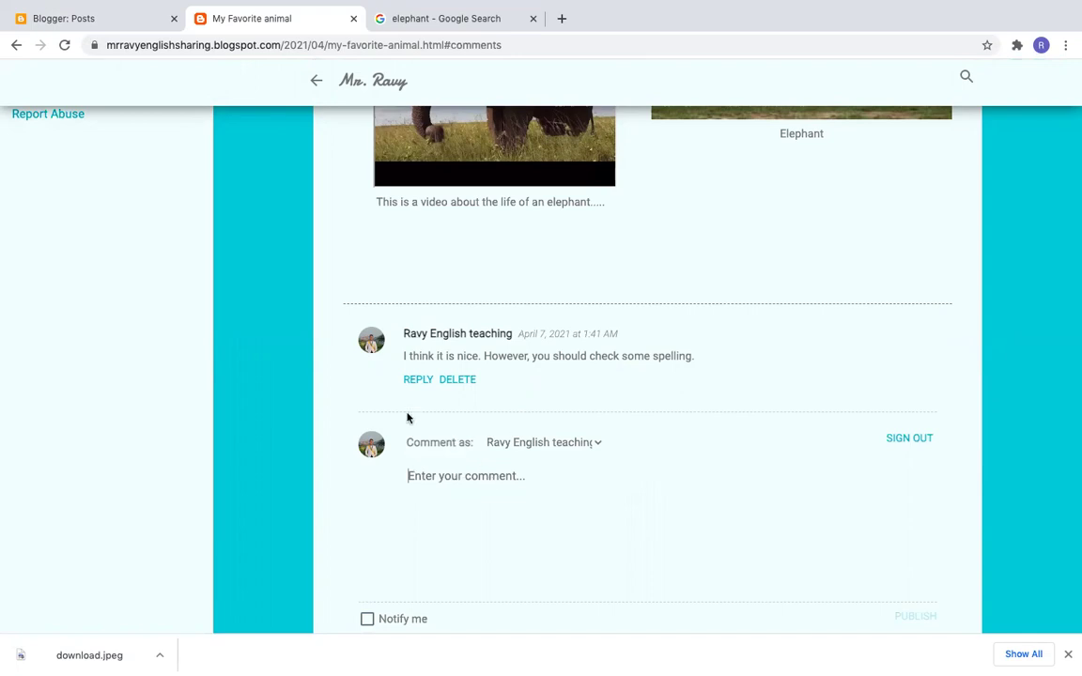
pyautogui.scroll(5, 512, 441)
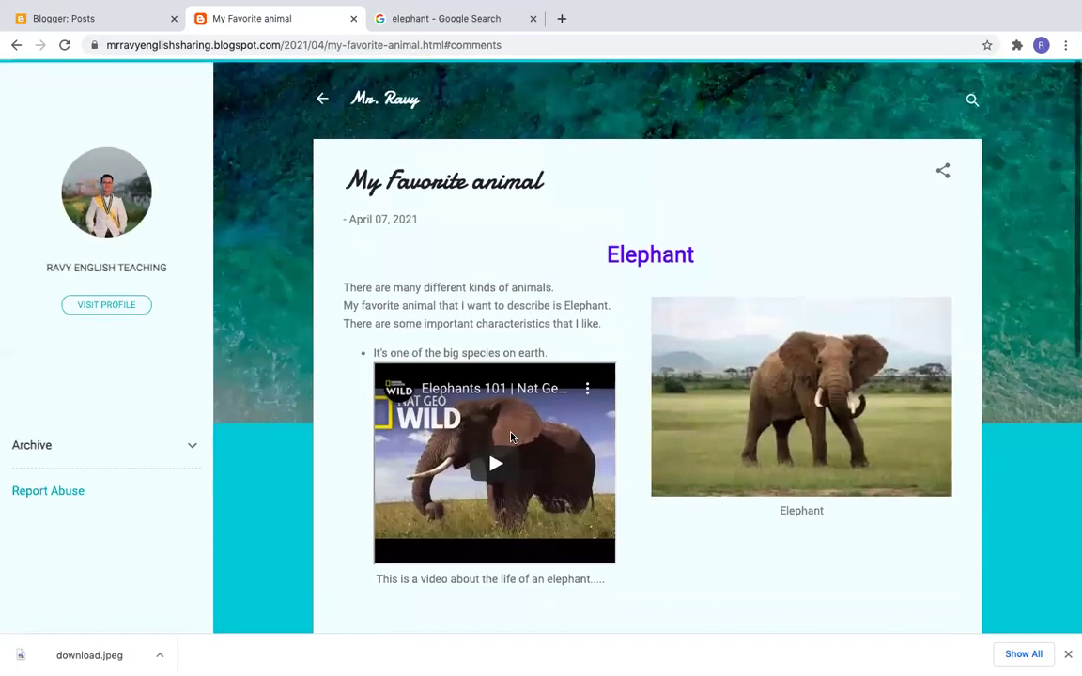